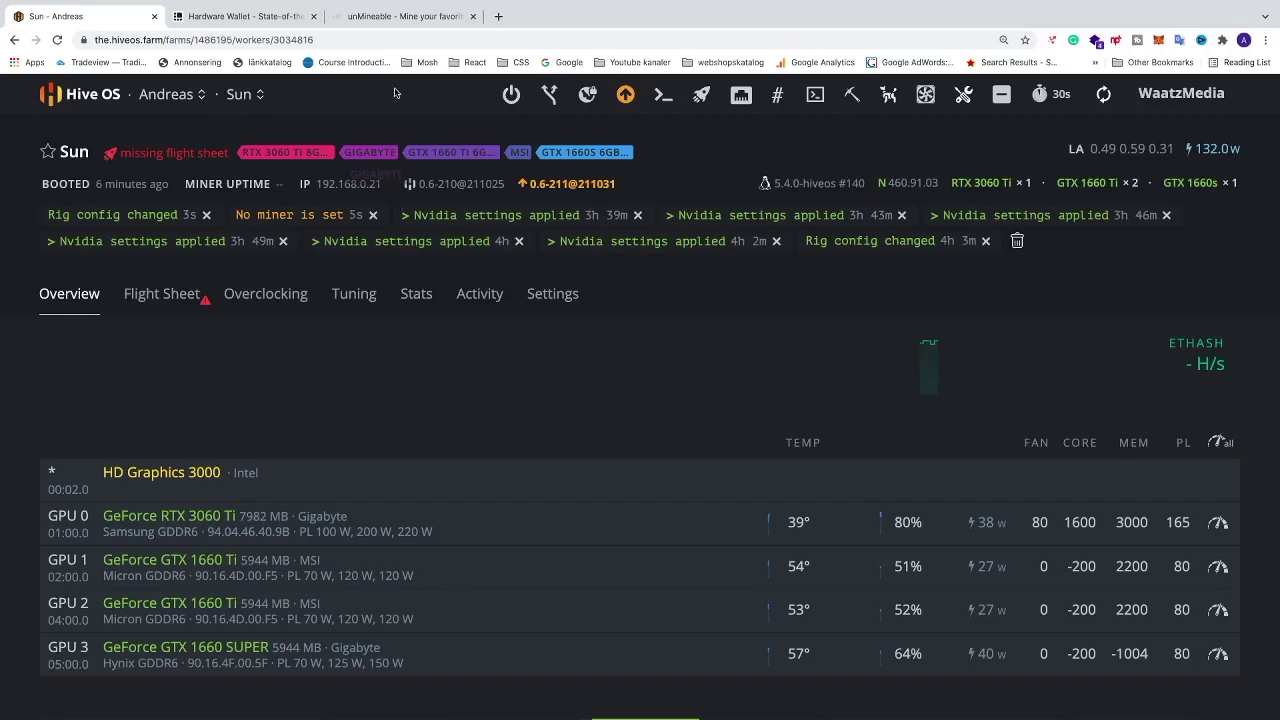
Step: Search unMineable for 'bnb' and view the Binance Coin page's ethash.unmineable.com:3333 server, then return to Hive OS
click(373, 23)
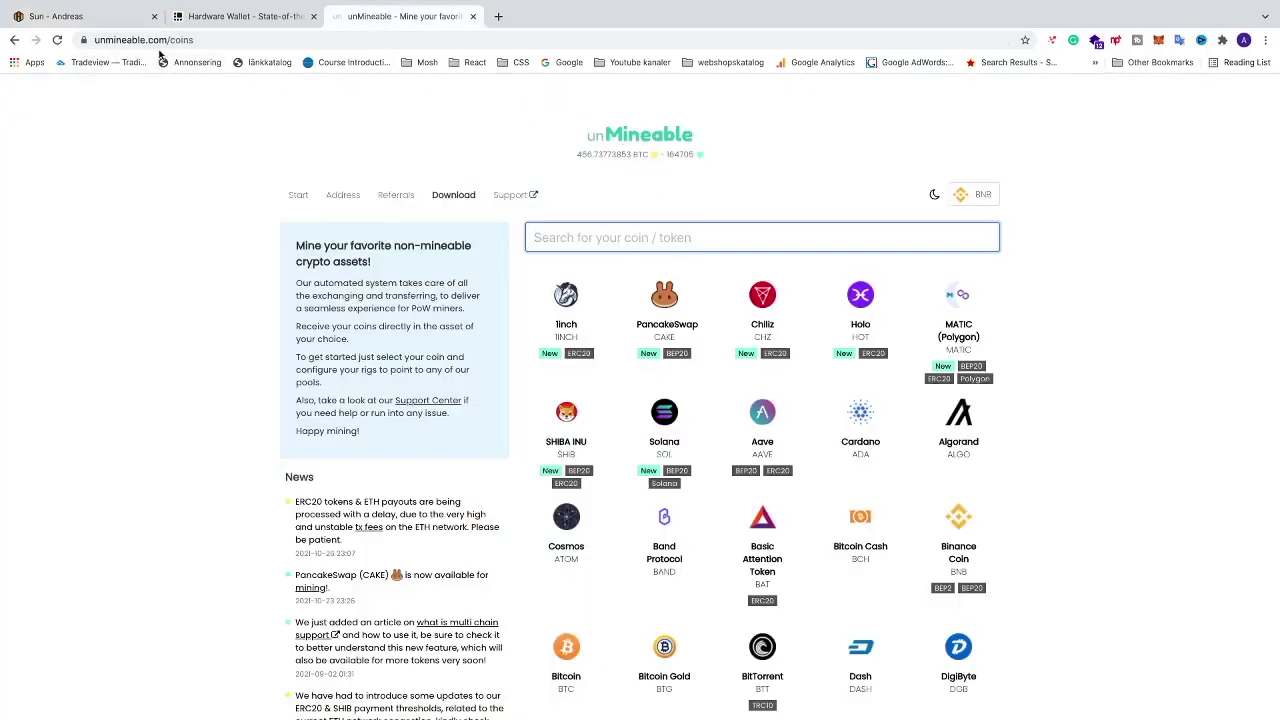
click(574, 235)
text(bnb)
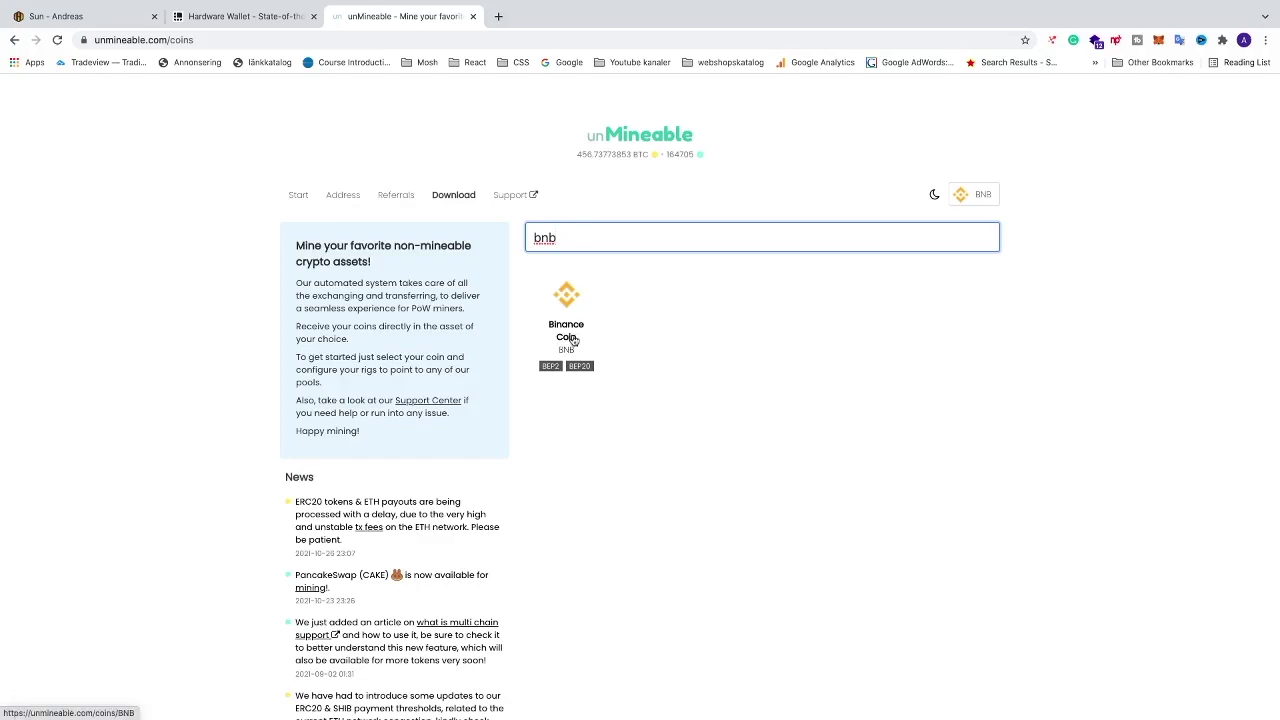
click(563, 334)
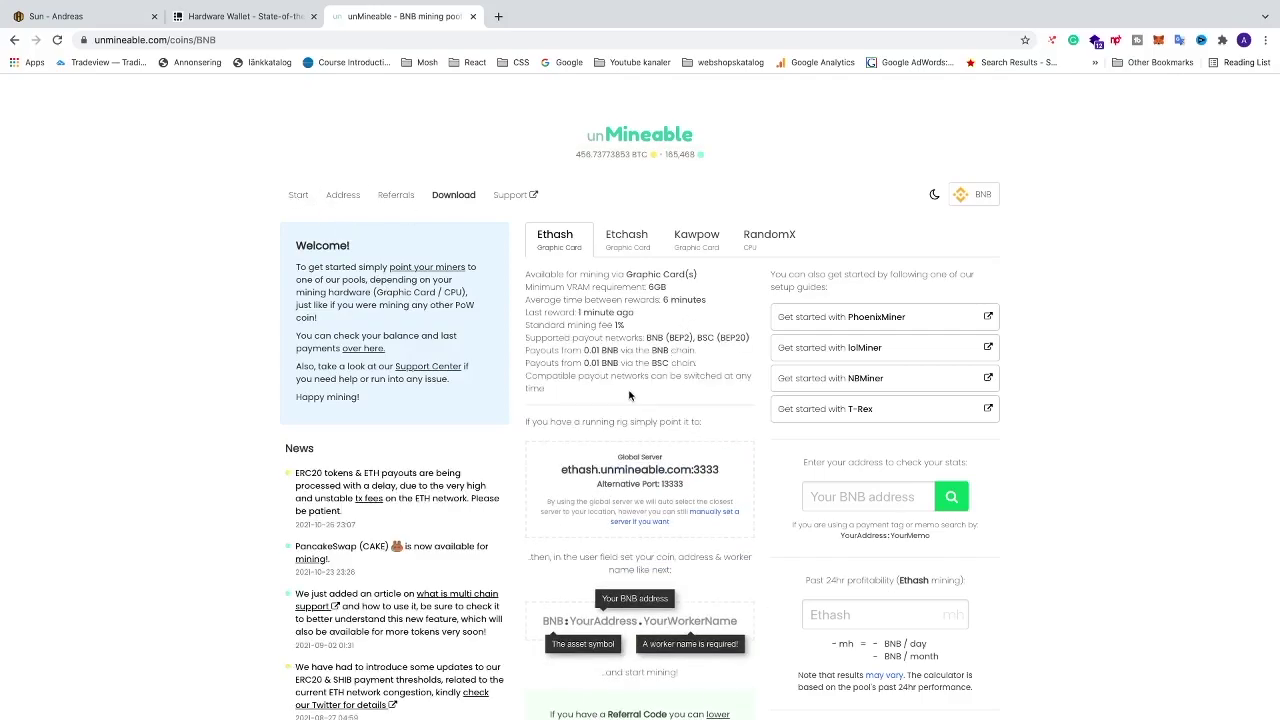
scroll(639, 404, down, 2)
scroll(639, 404, up, 2)
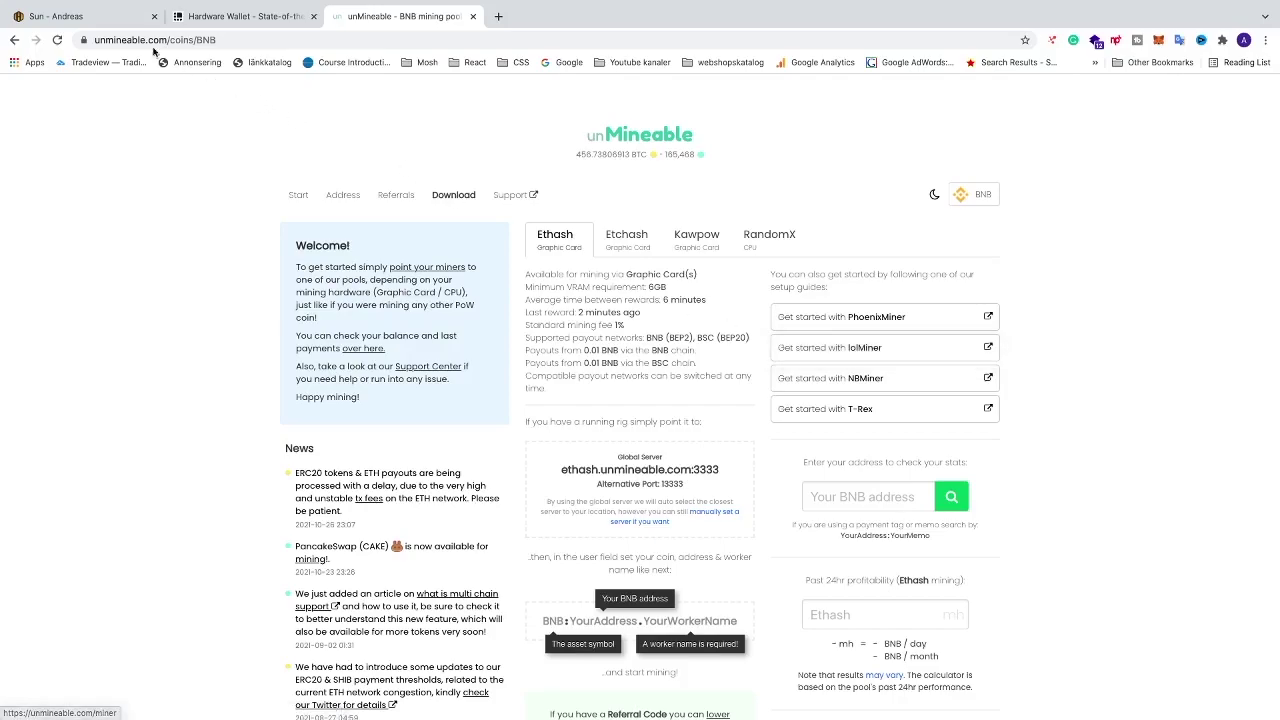
click(88, 17)
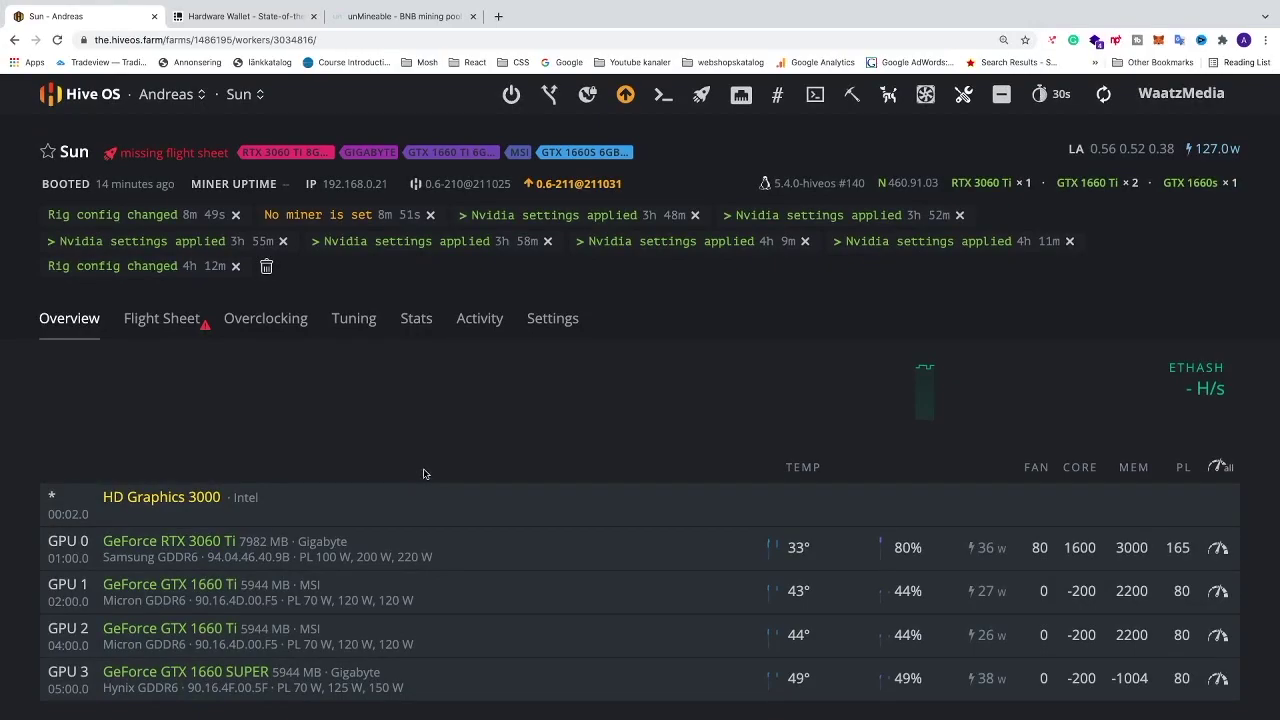
Step: Go to the Hive OS Wallets list and start adding a new wallet
click(93, 97)
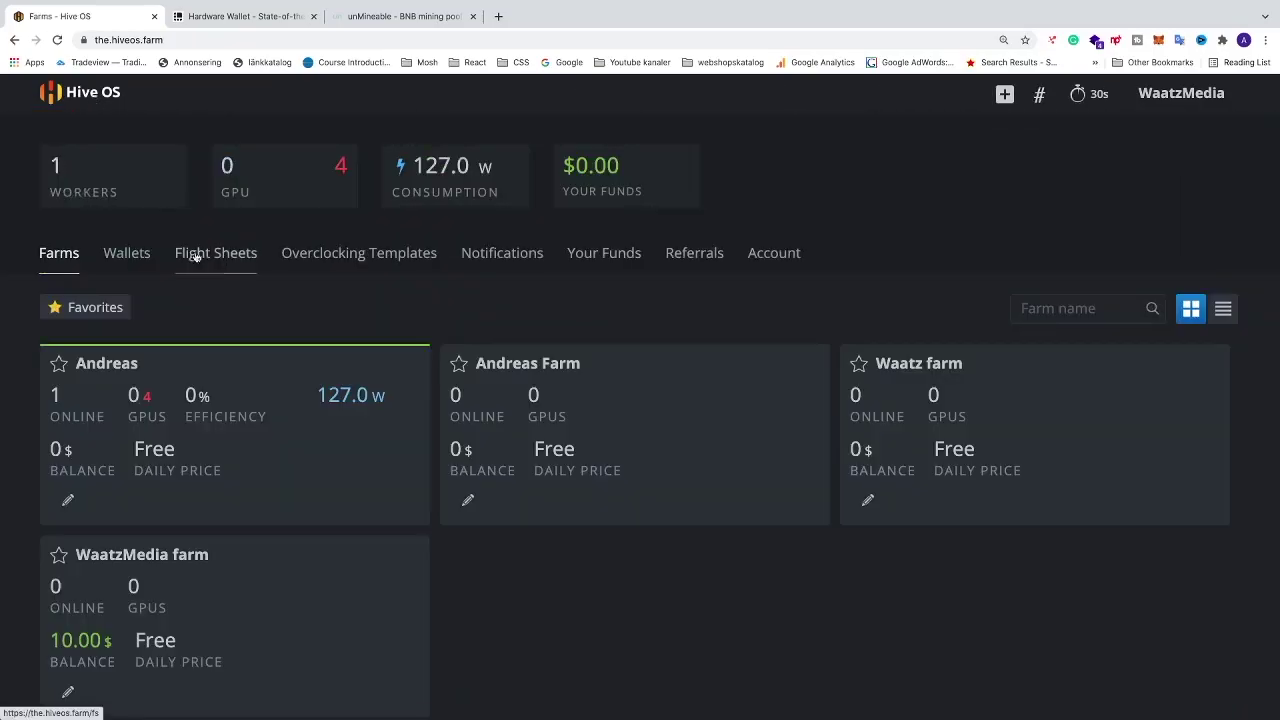
click(127, 256)
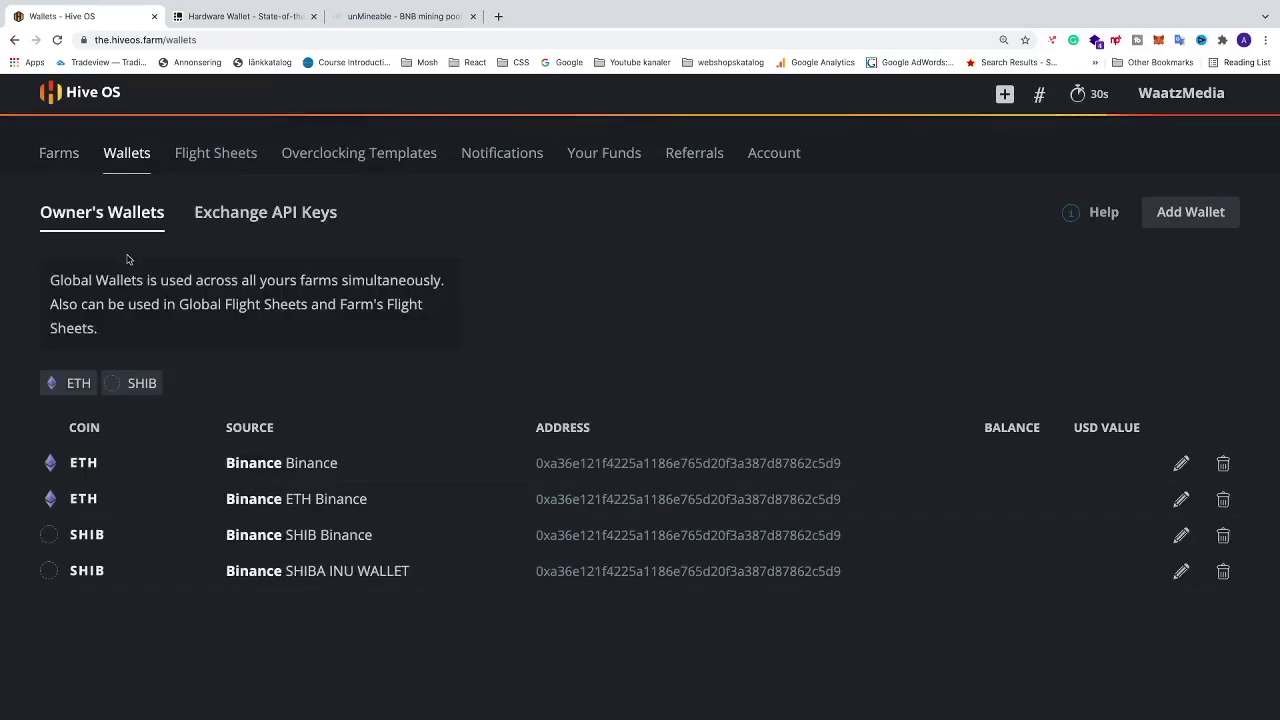
click(1178, 215)
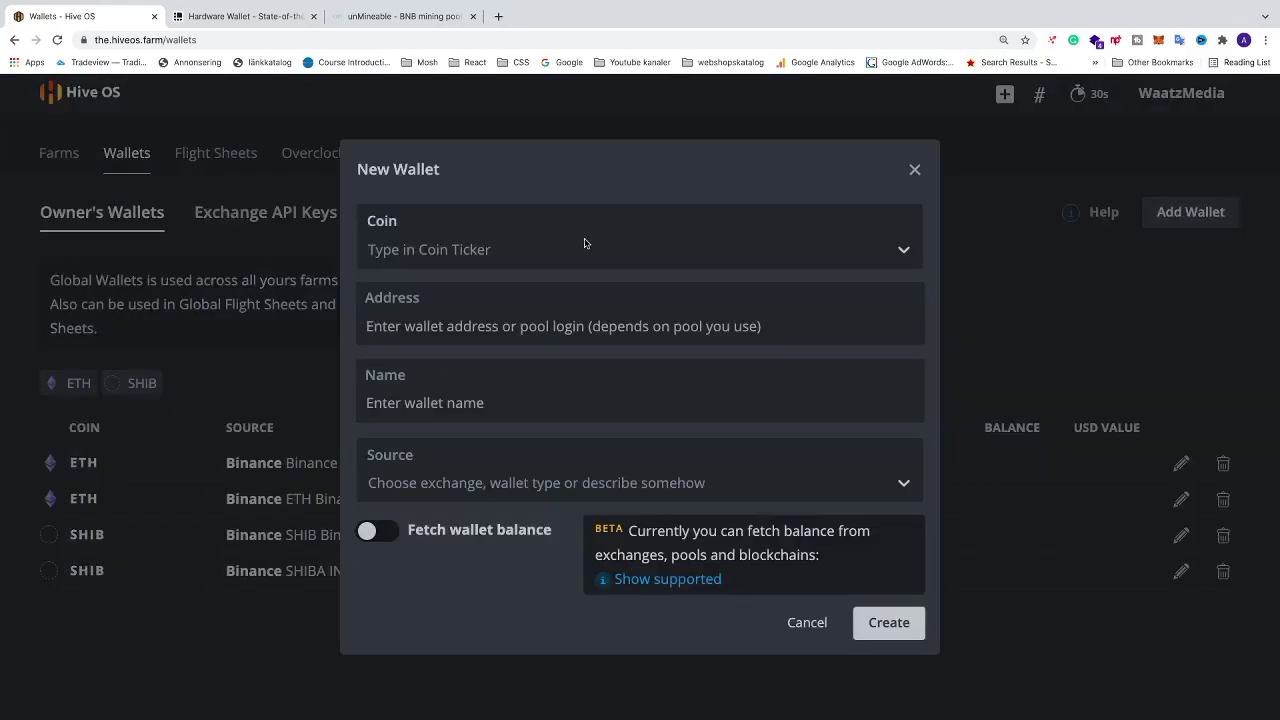
Step: Set the new wallet's coin to BNB and get the address field ready
click(600, 249)
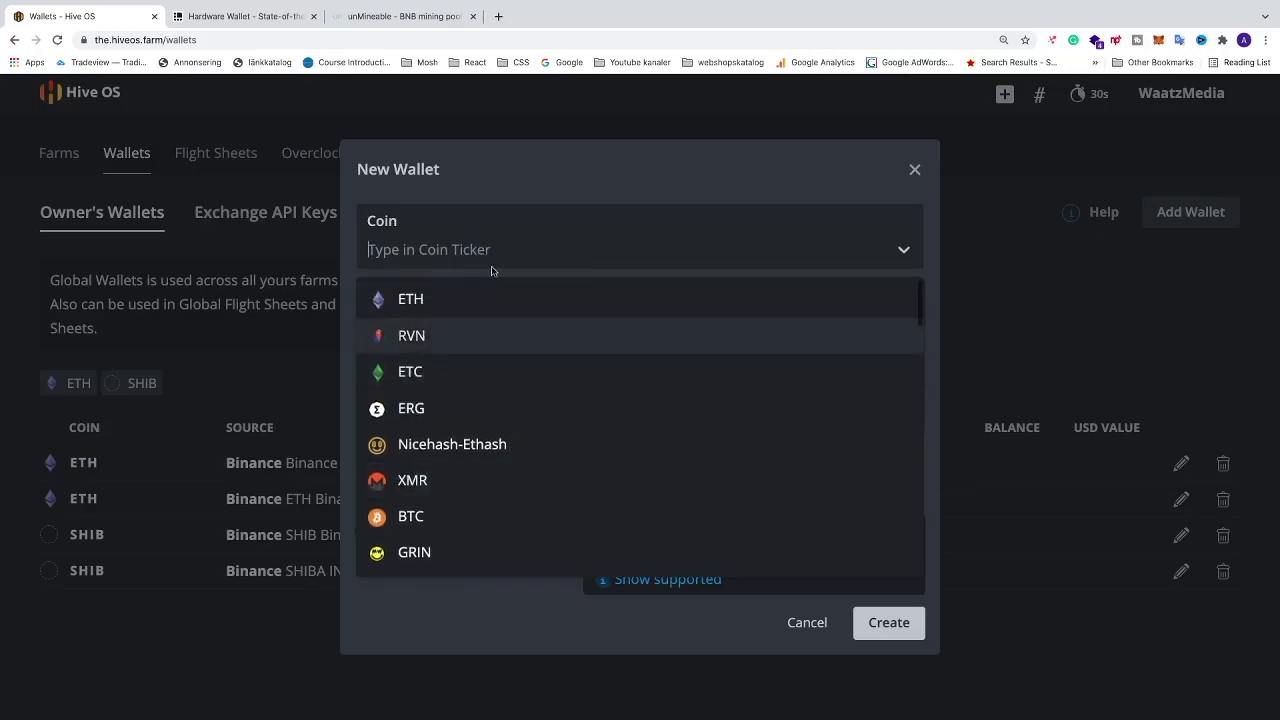
click(469, 244)
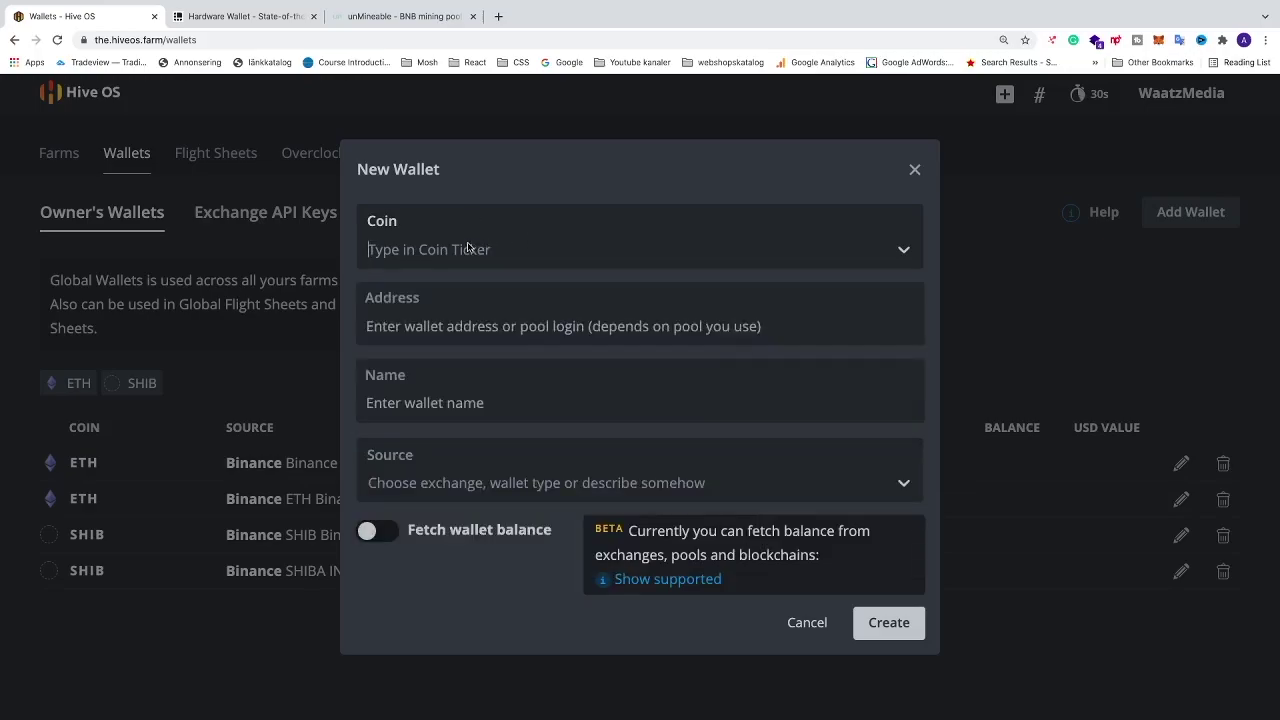
text(BNB)
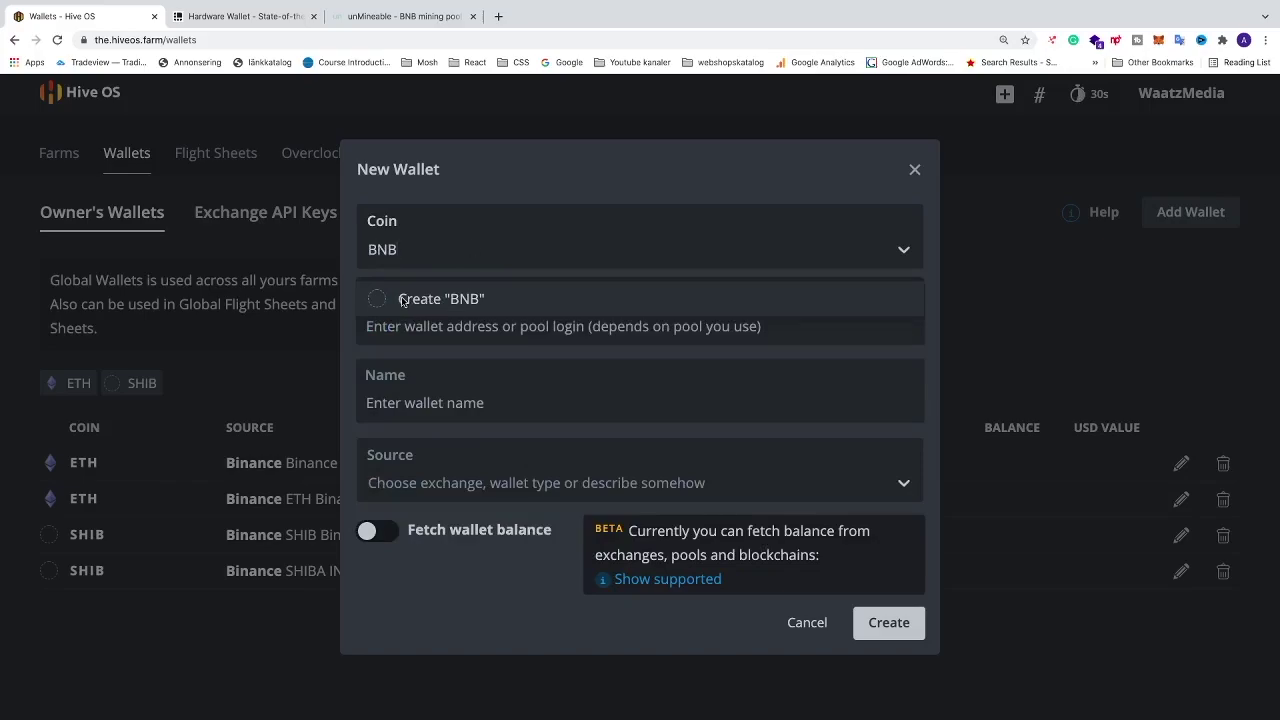
click(422, 300)
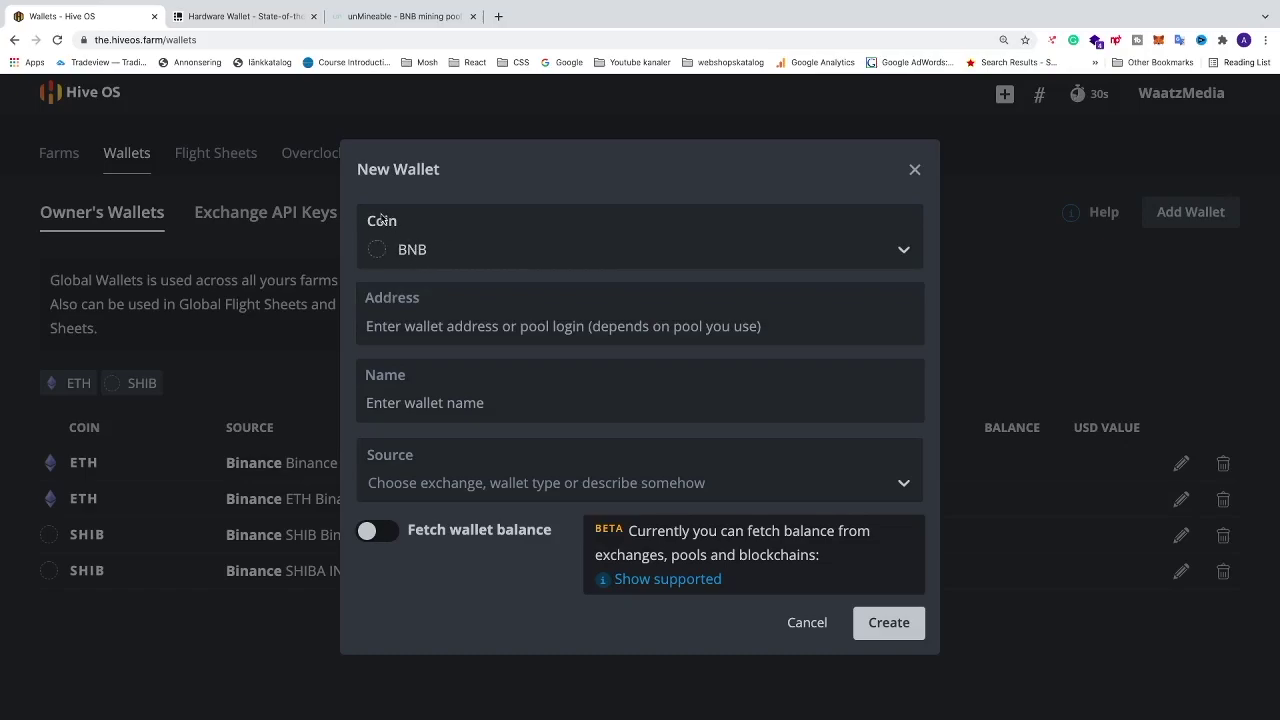
click(442, 325)
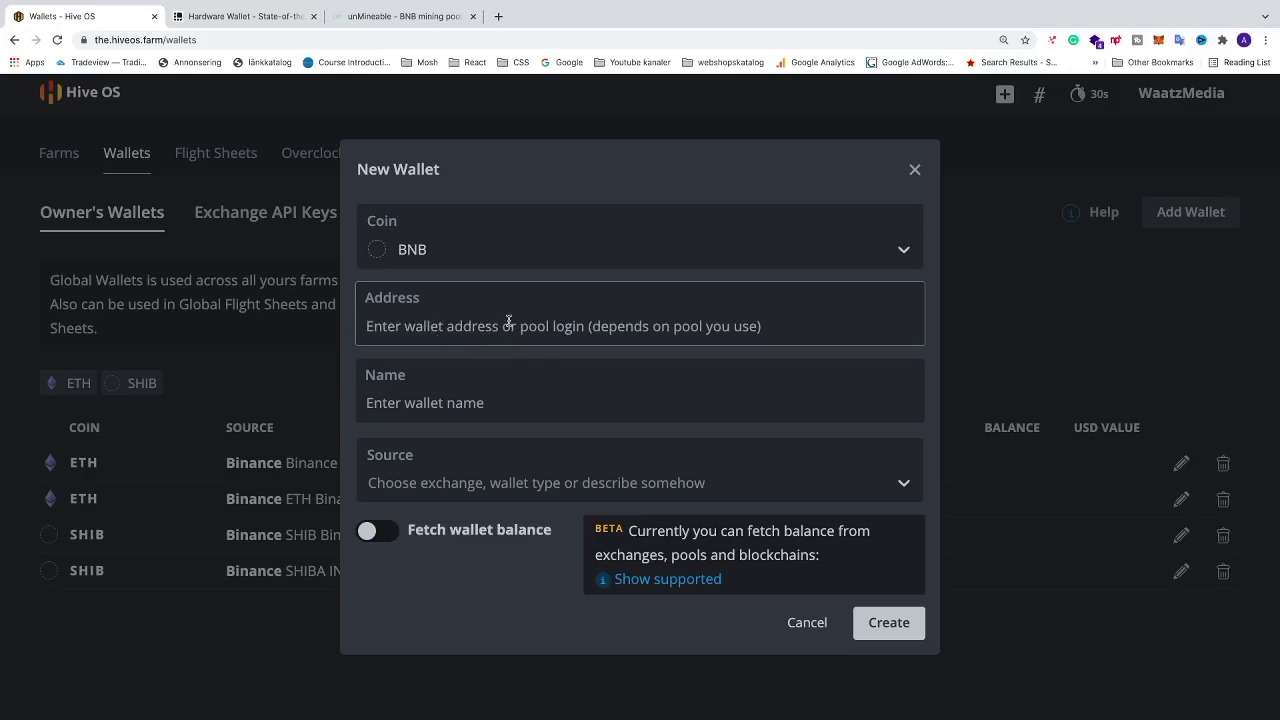
Step: Bring up ledger.com and scroll down to the Ledger Nano X and Nano S product cards
click(243, 18)
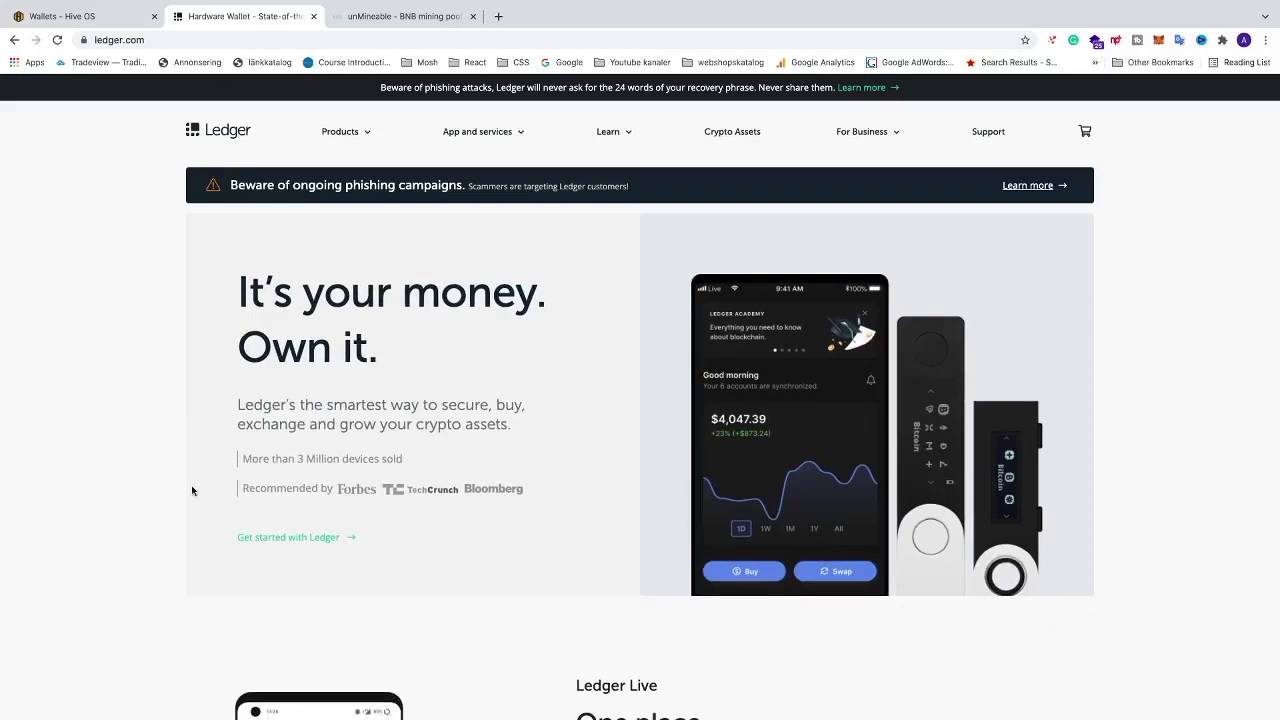
scroll(192, 490, down, 15)
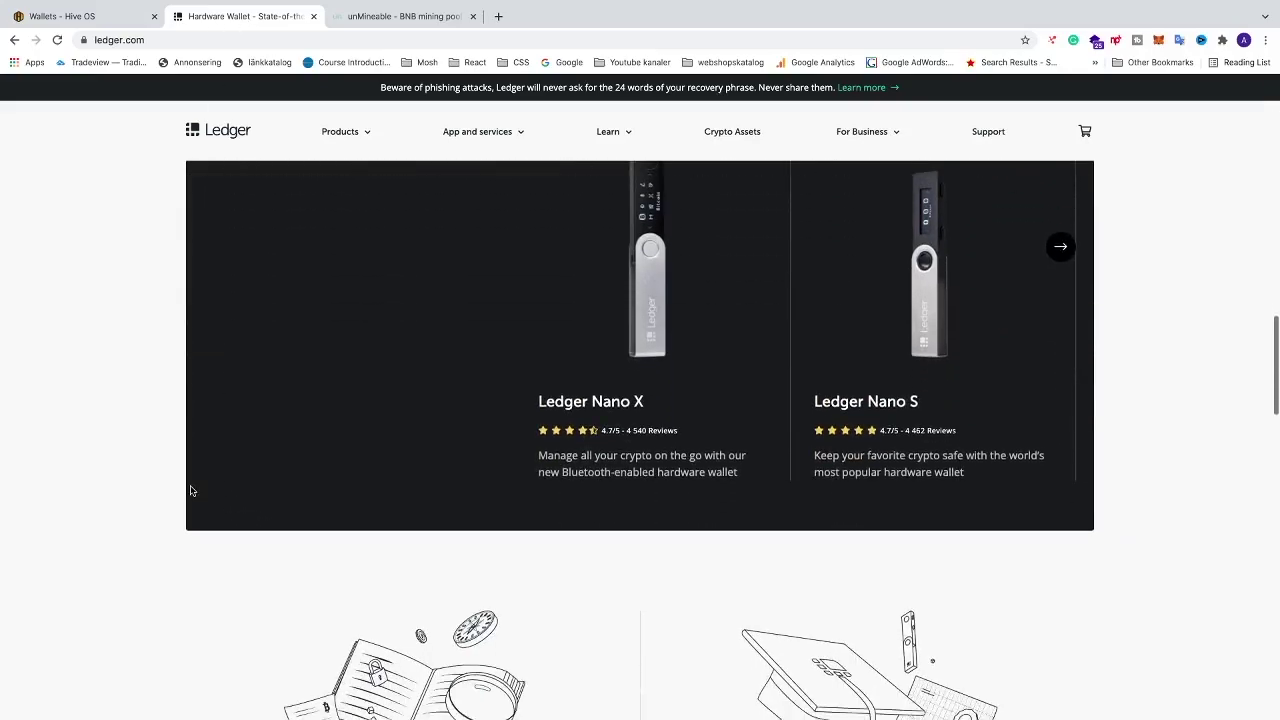
scroll(192, 490, up, 3)
scroll(548, 562, down, 1)
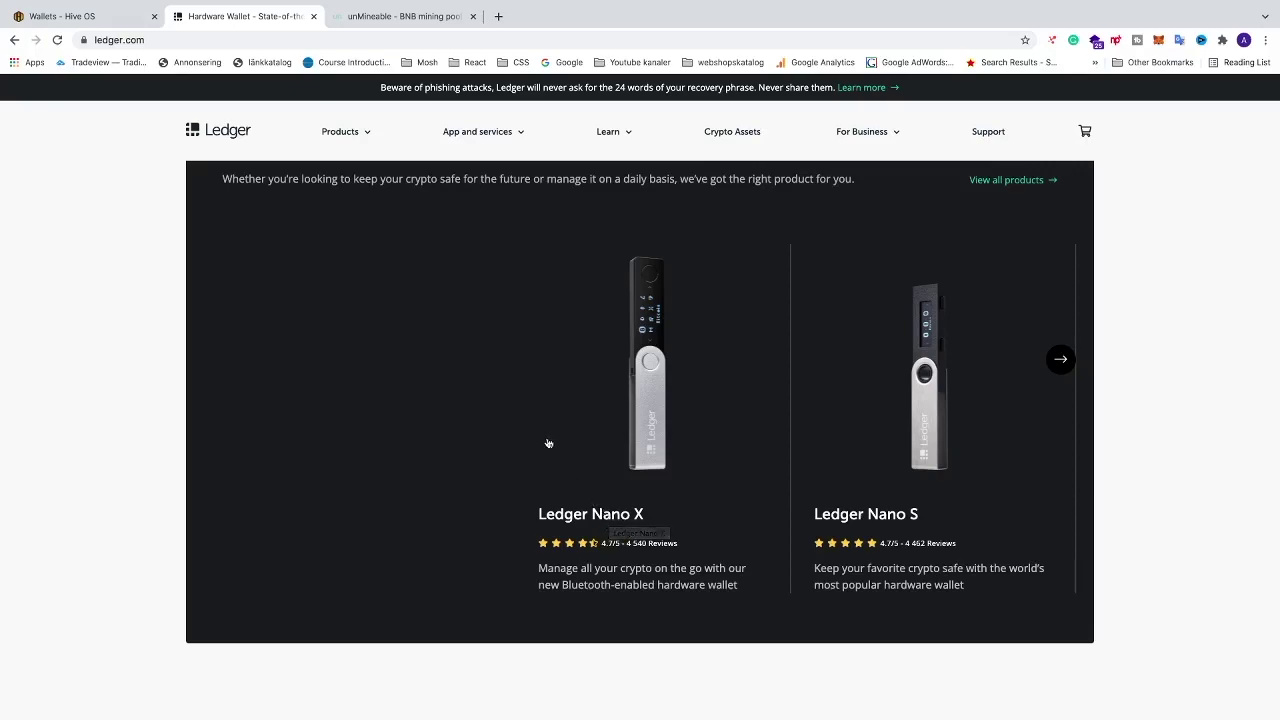
Step: Paste the BNB address into the new wallet and name it 'BNB Wallet Ledger'
click(88, 17)
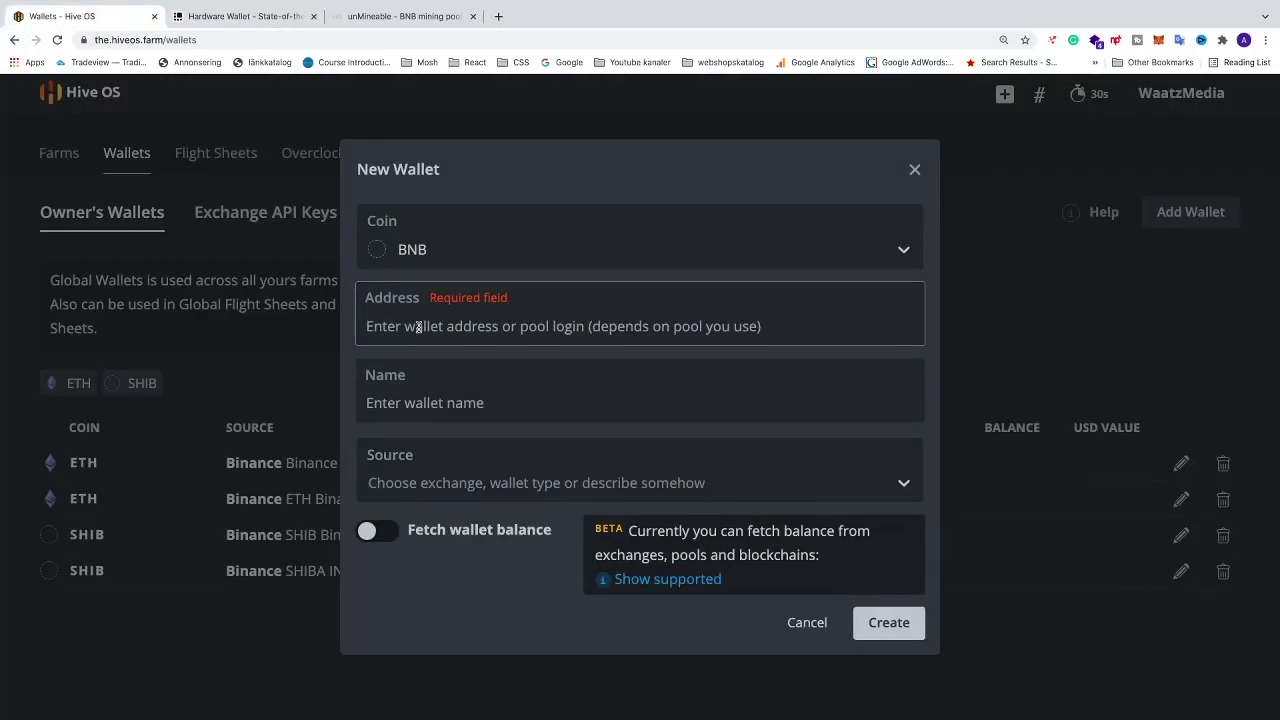
key(super+v)
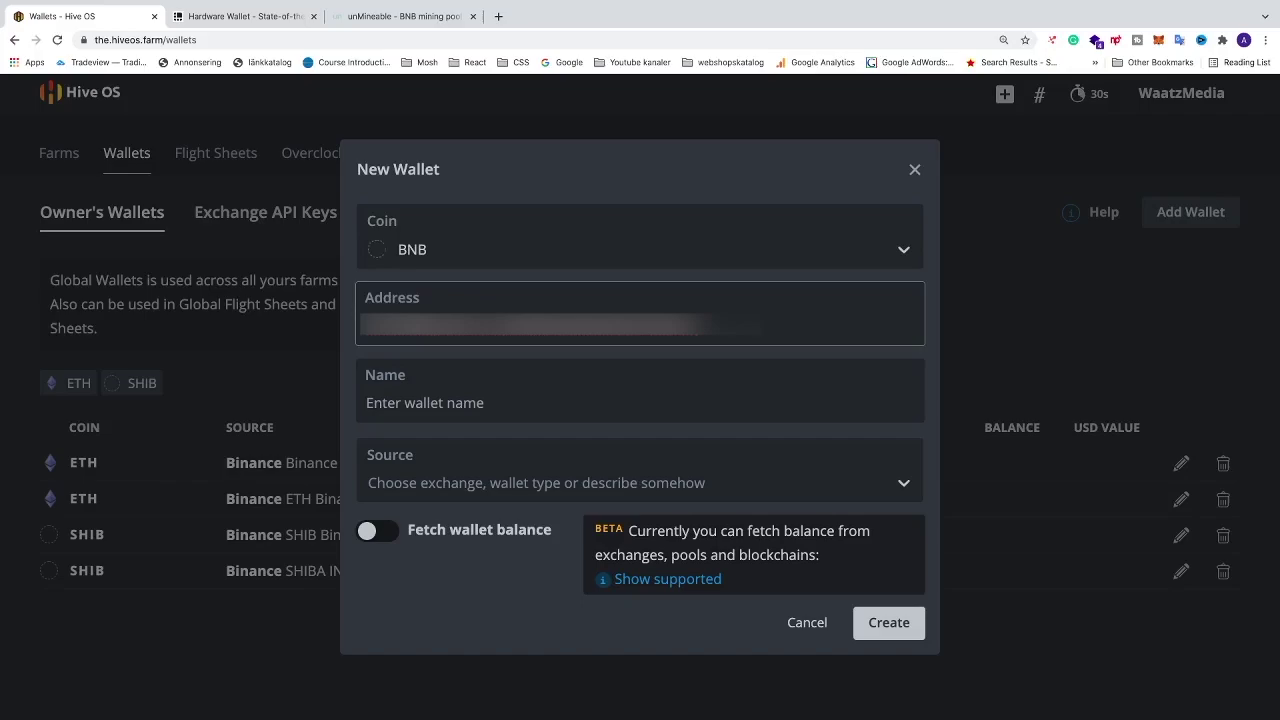
click(416, 376)
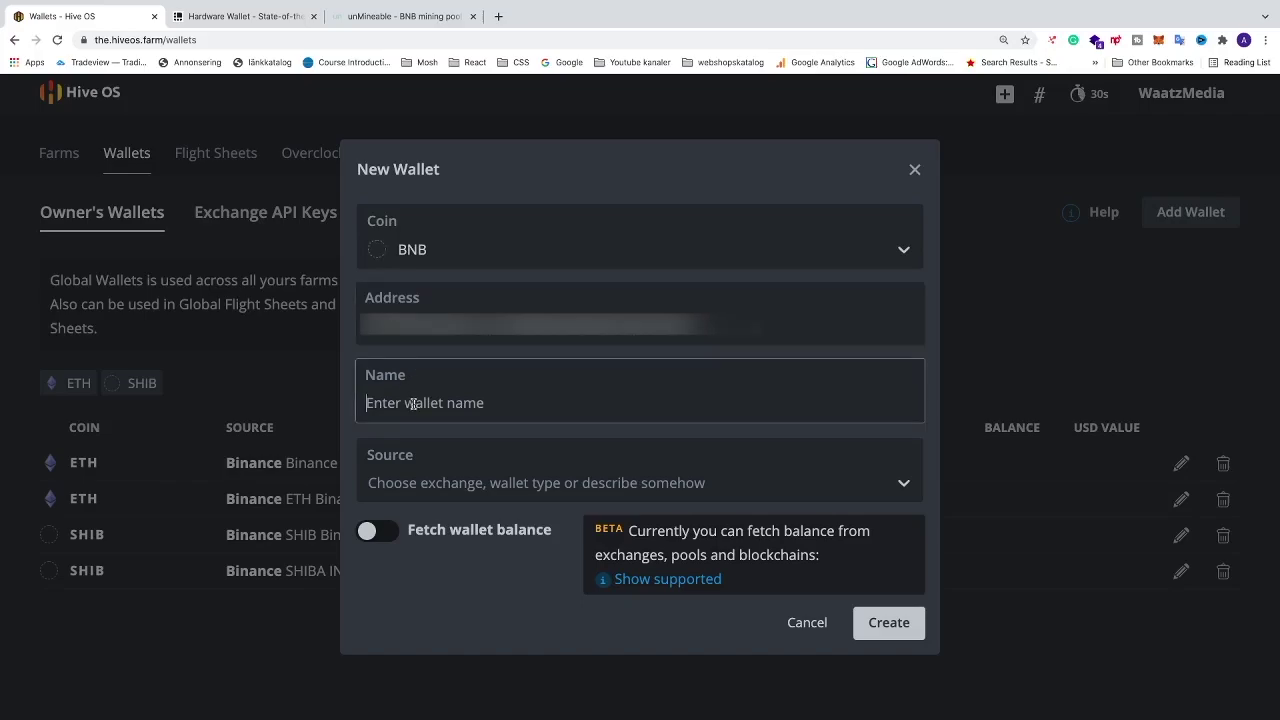
text(BNB)
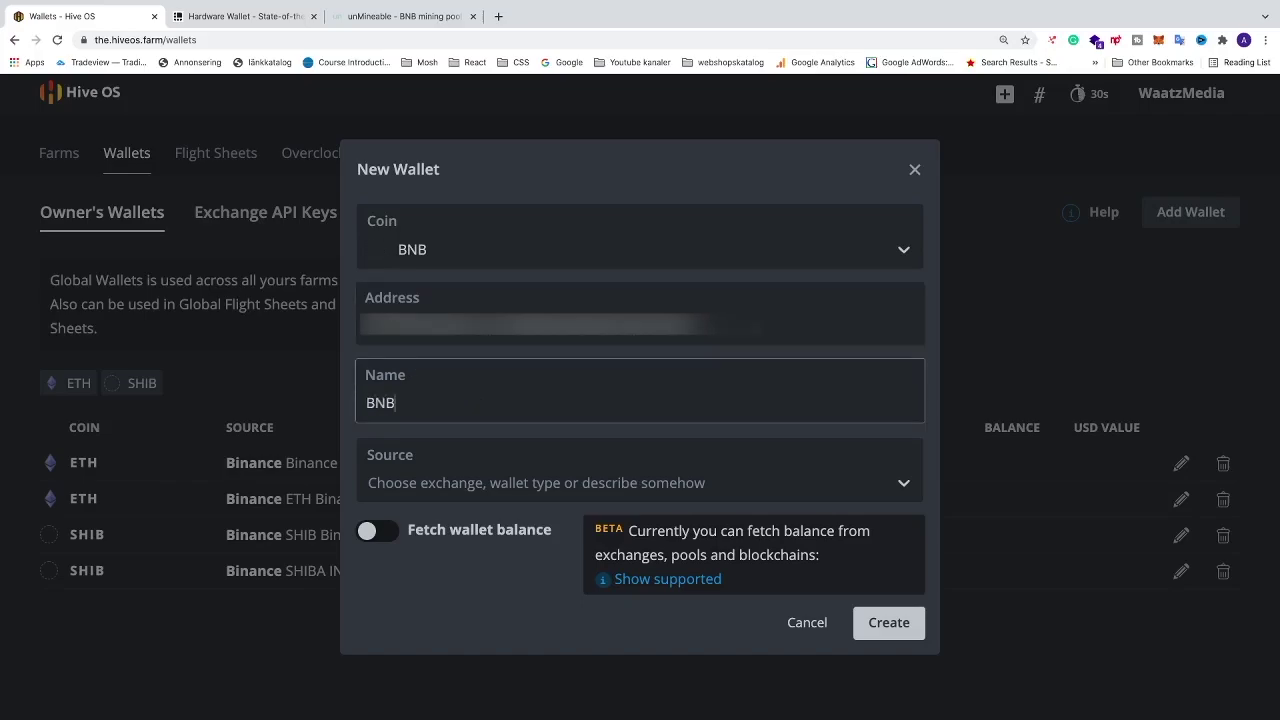
text( Wallet Ledger)
Step: Set the wallet source to a custom 'Ledger Nano X' and create the wallet
click(425, 455)
scroll(431, 512, down, 5)
scroll(431, 512, up, 5)
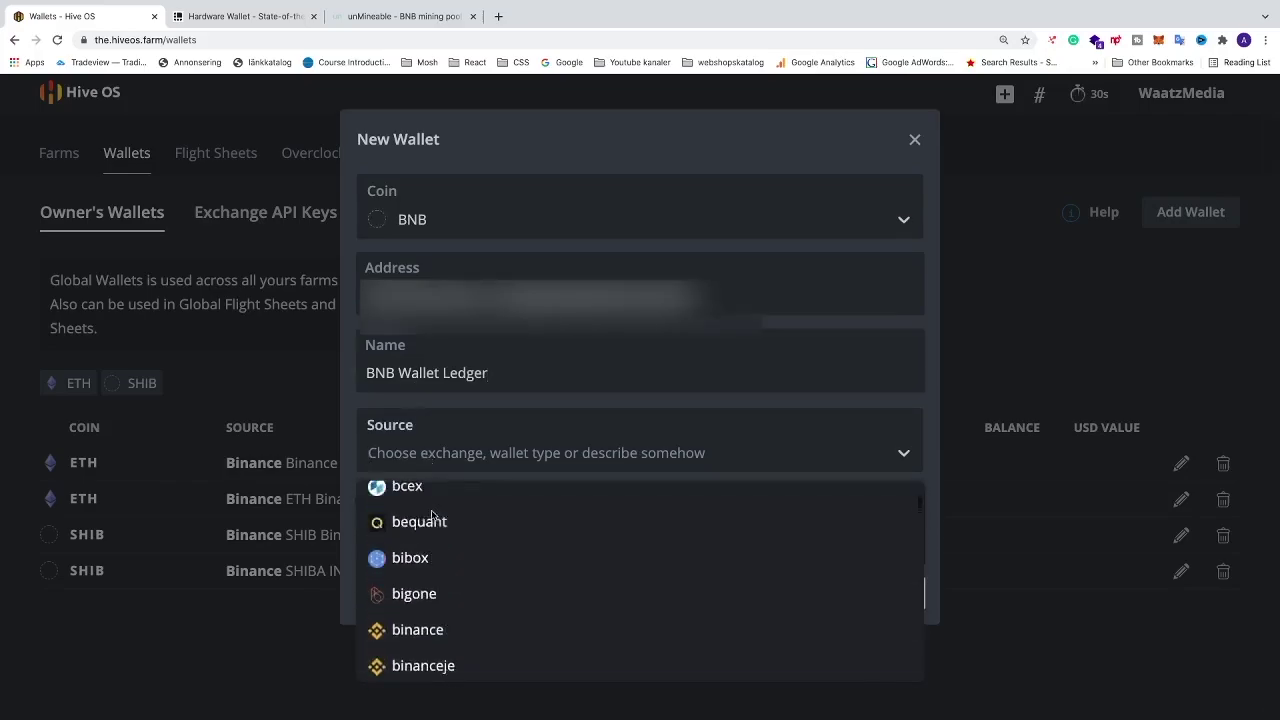
click(435, 458)
text(L)
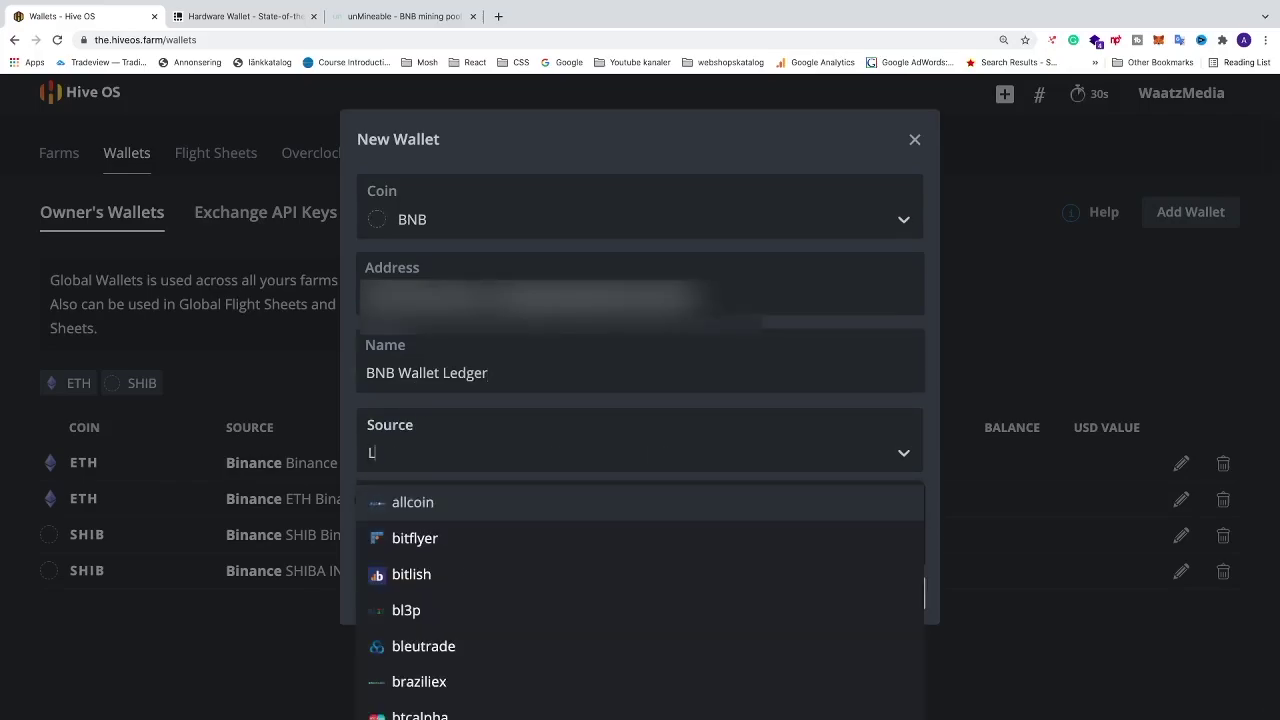
text(edger Nano X)
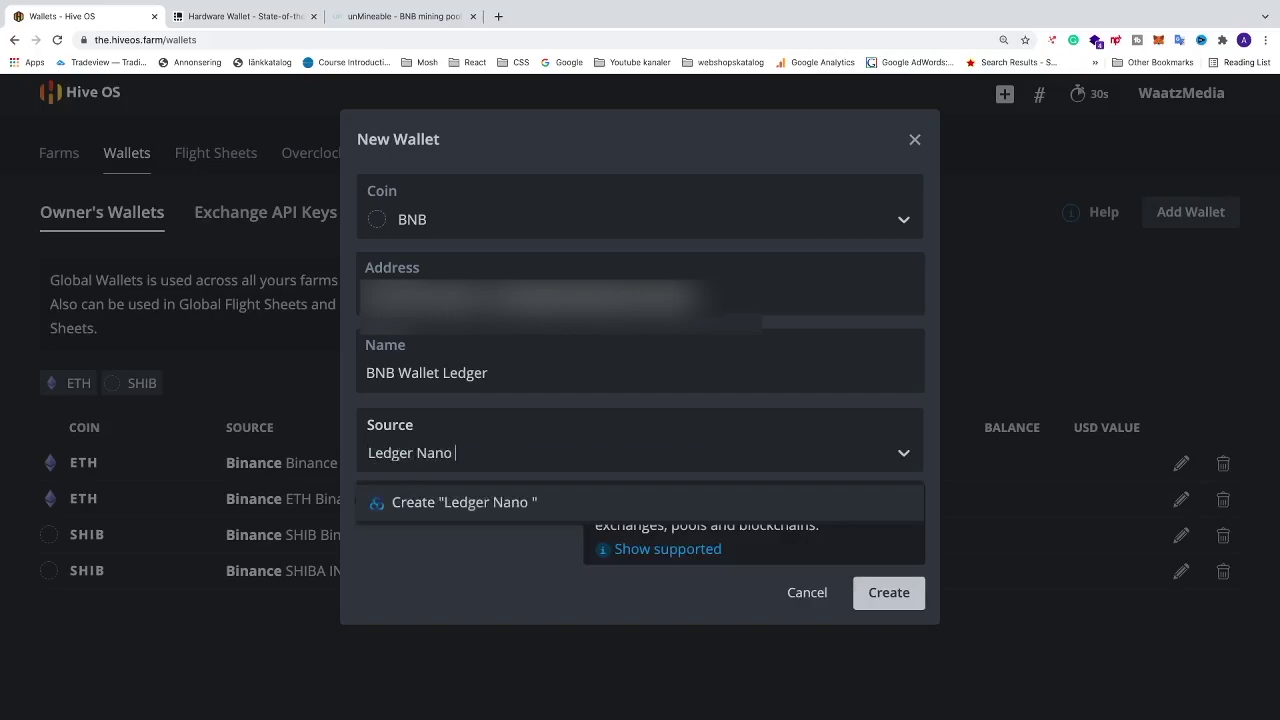
click(420, 509)
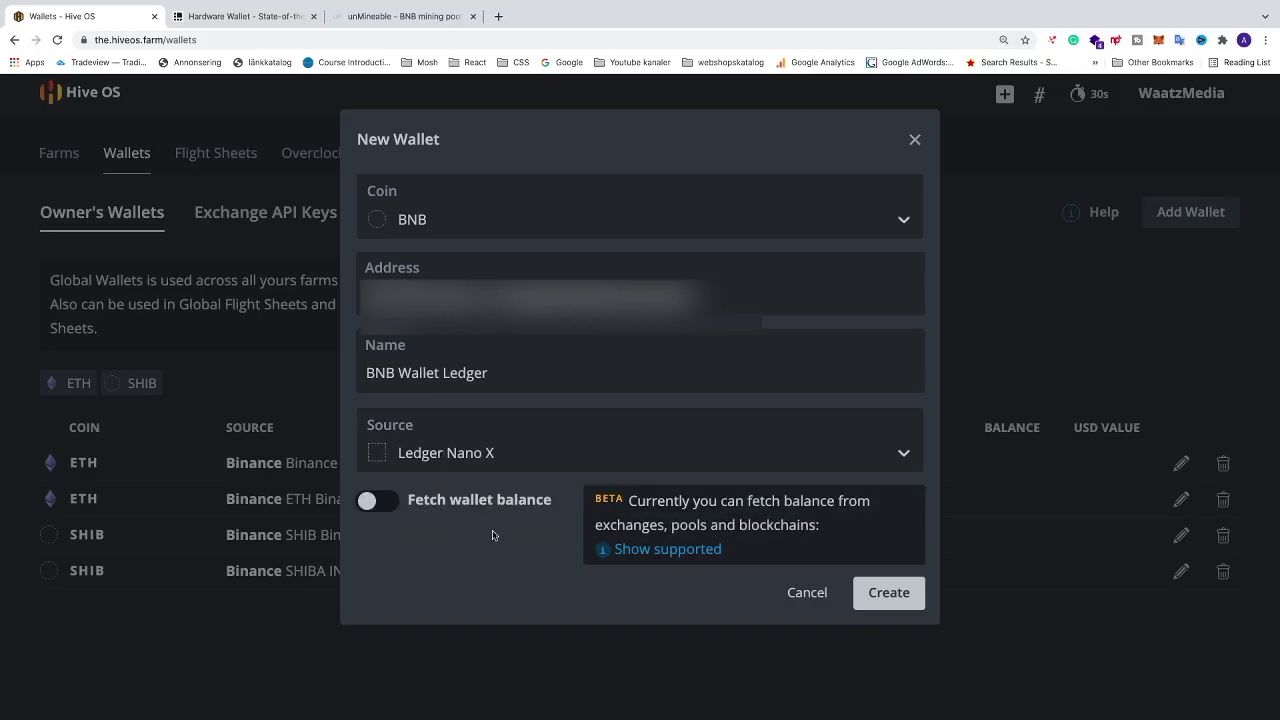
click(878, 596)
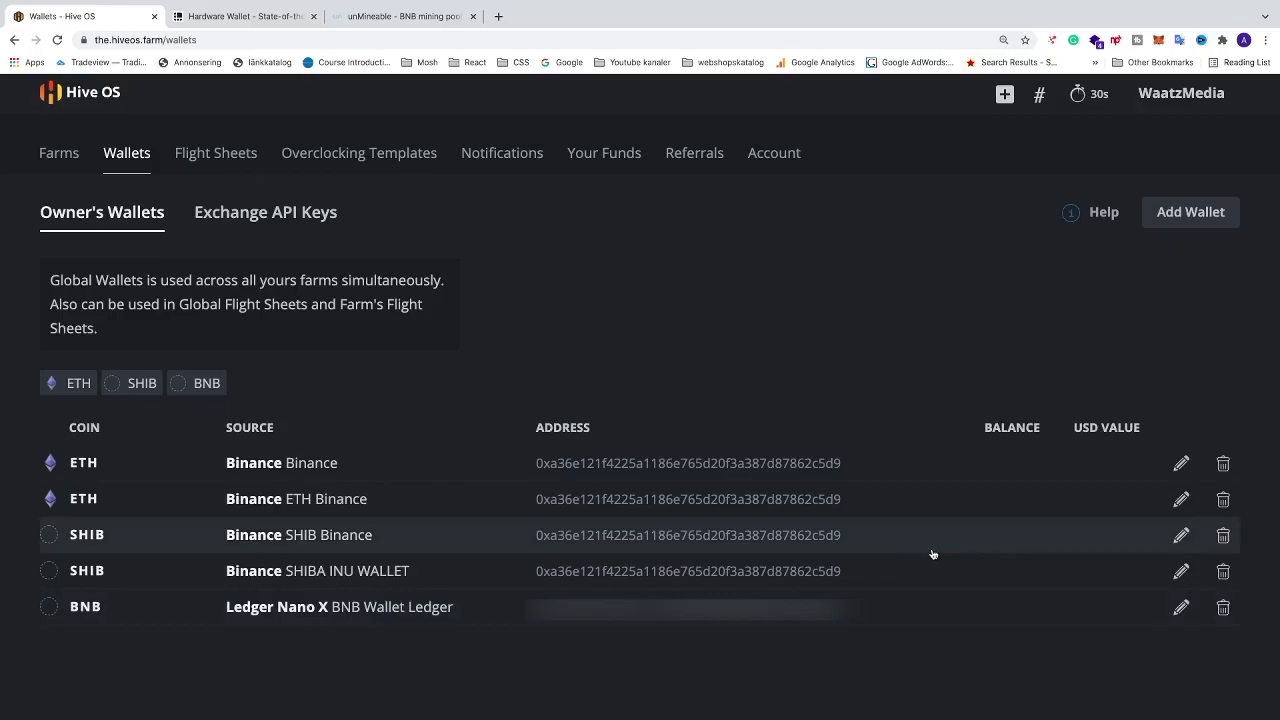
Step: Navigate from the Andreas farm's Sun worker to the farm's Flight Sheets page
click(86, 93)
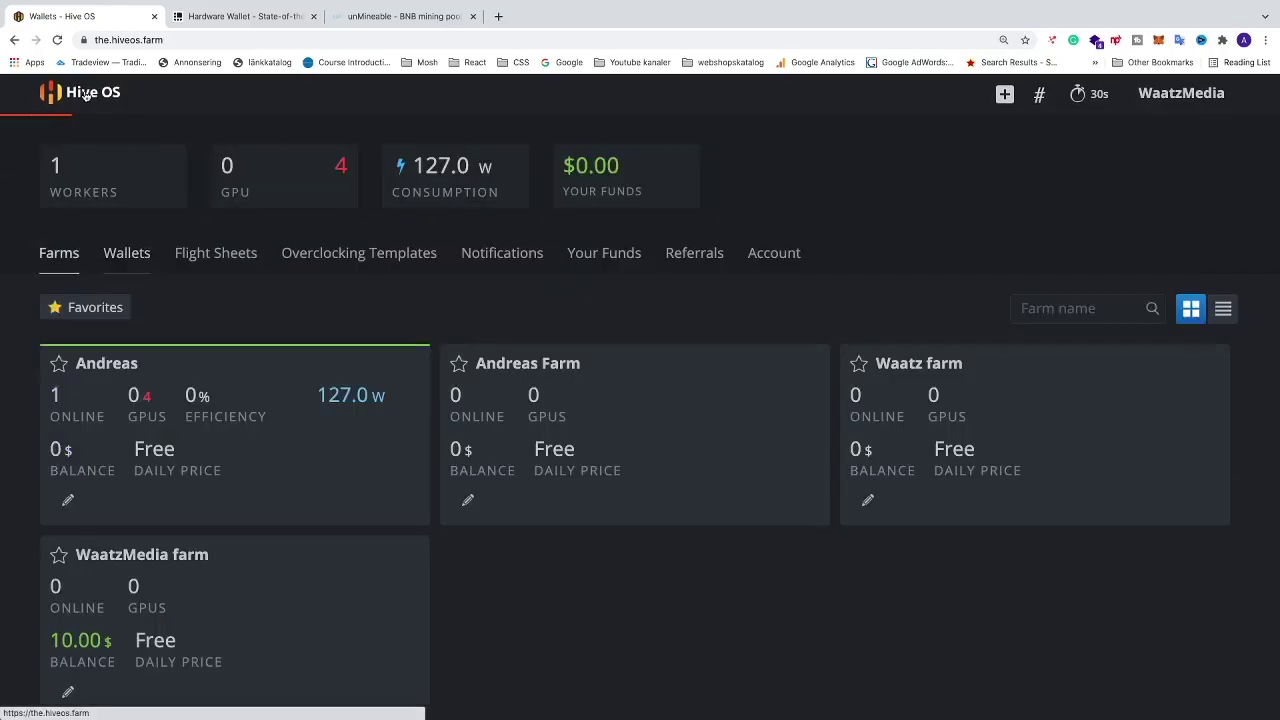
click(271, 418)
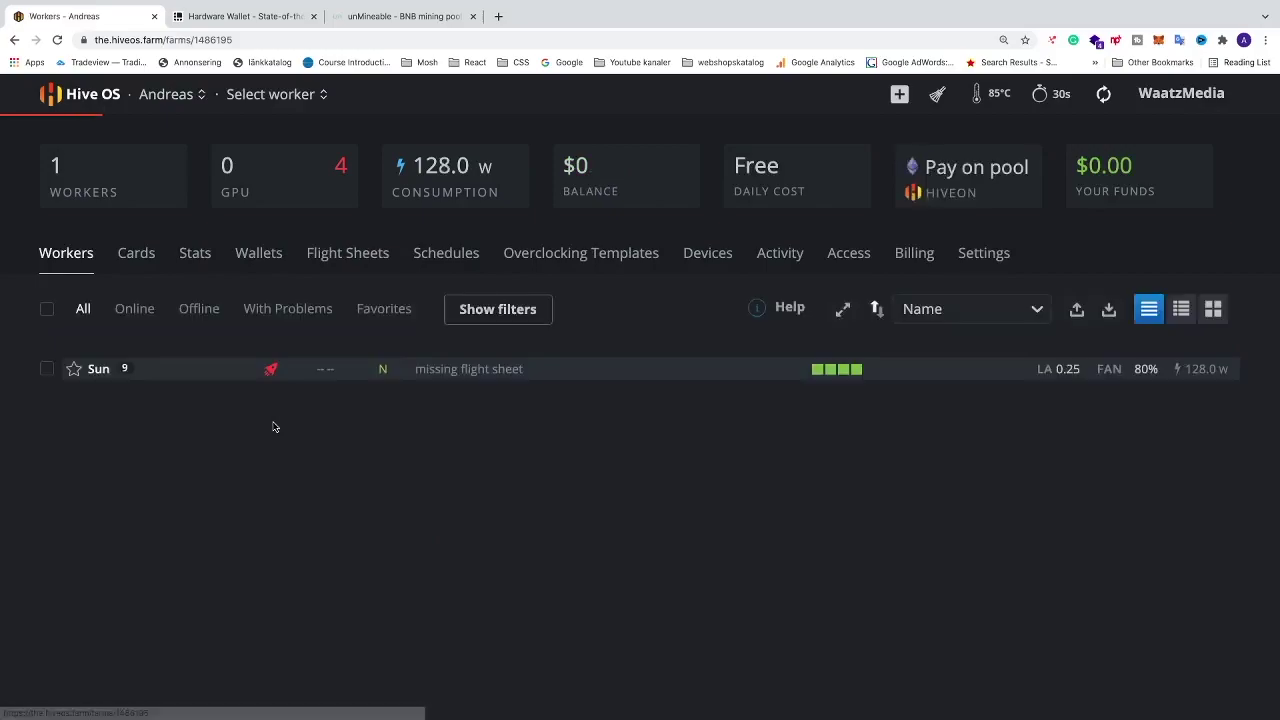
click(97, 372)
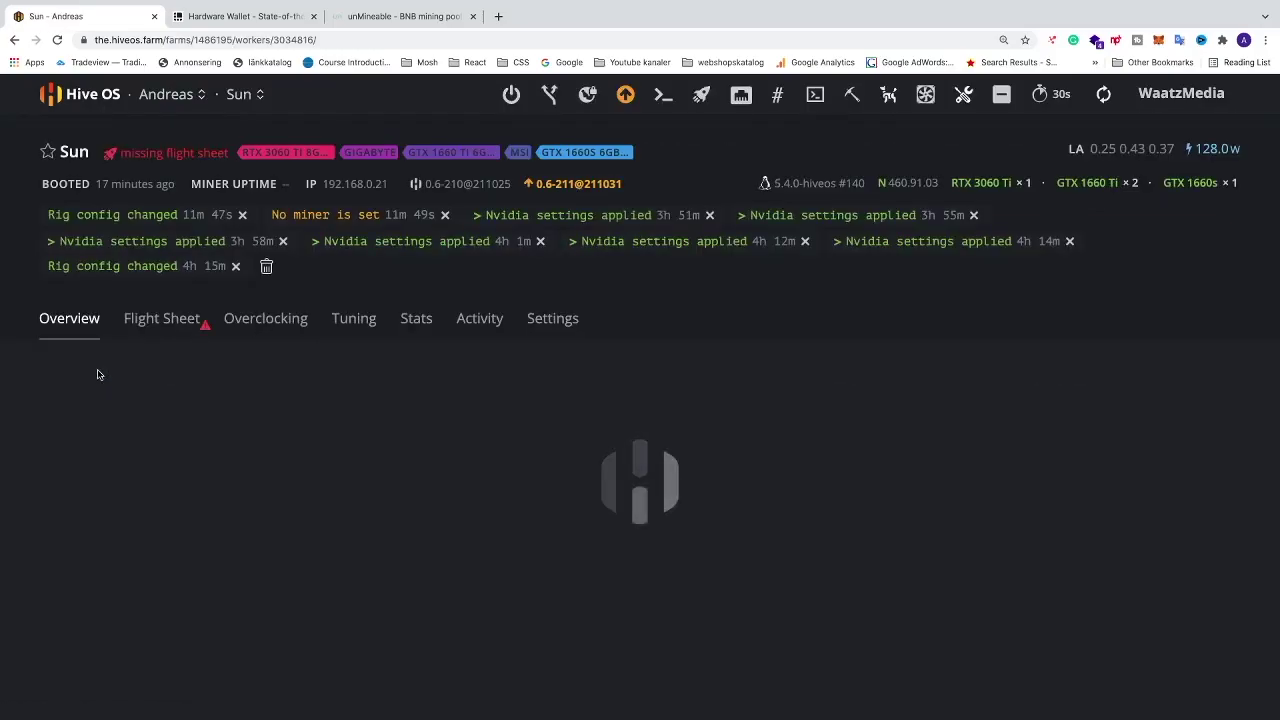
click(162, 320)
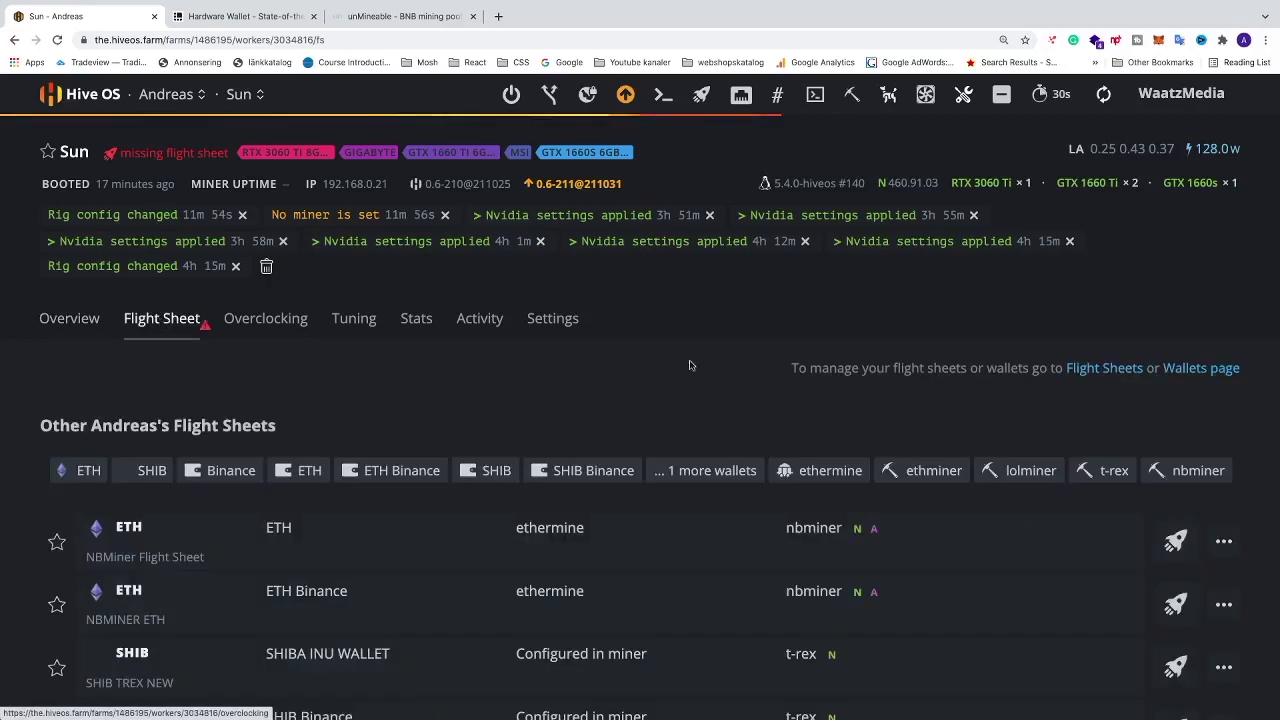
click(1097, 370)
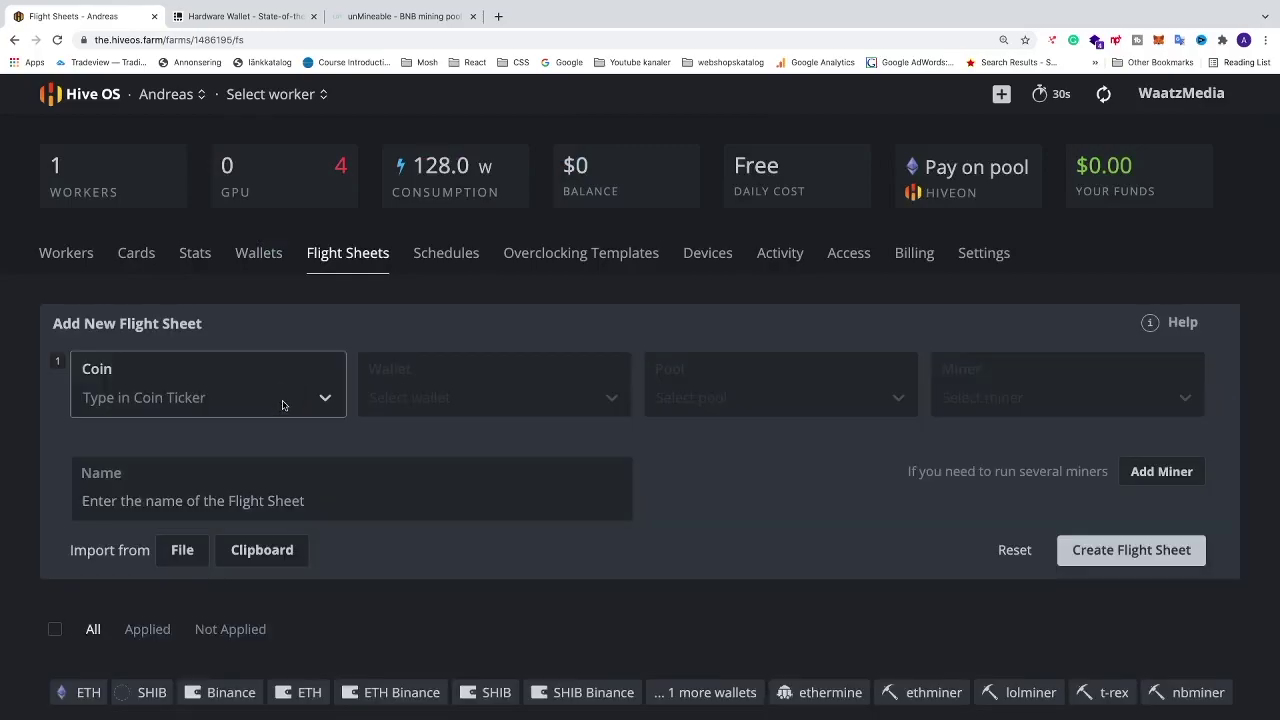
Step: Start a flight sheet with coin BNB, wallet BNB Wallet Ledger, and pool Configure in miner
click(283, 404)
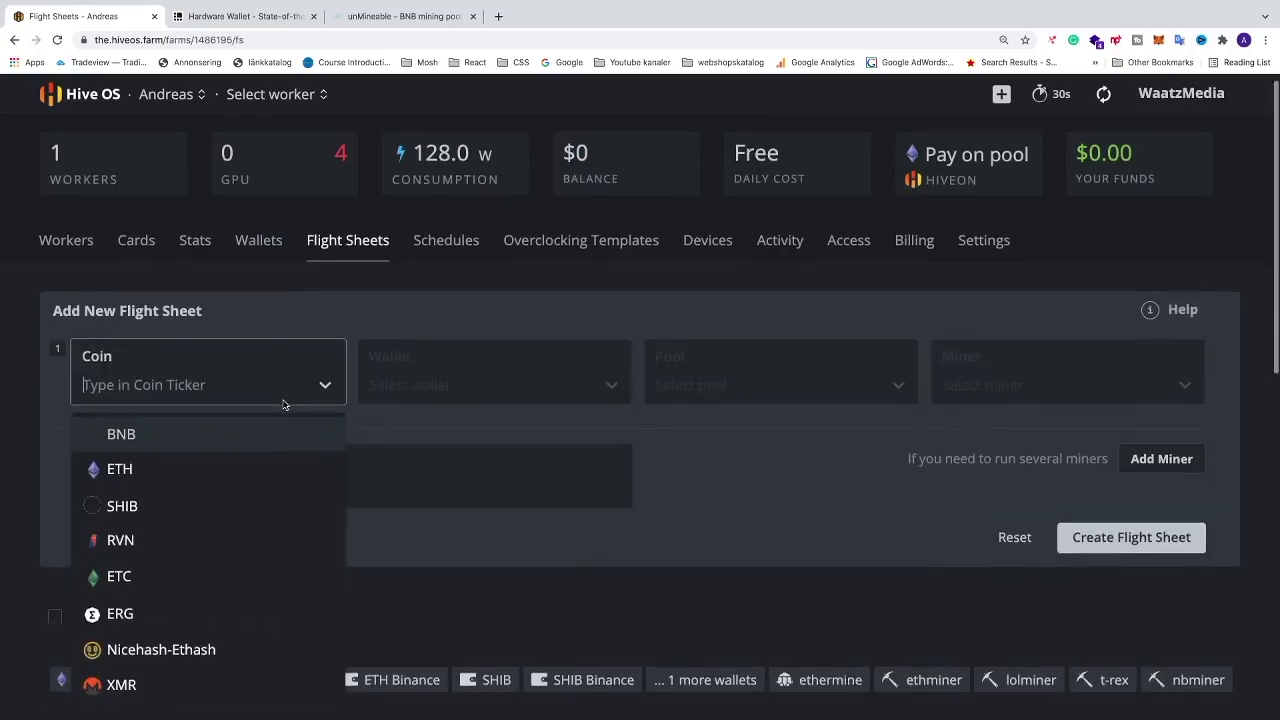
click(126, 437)
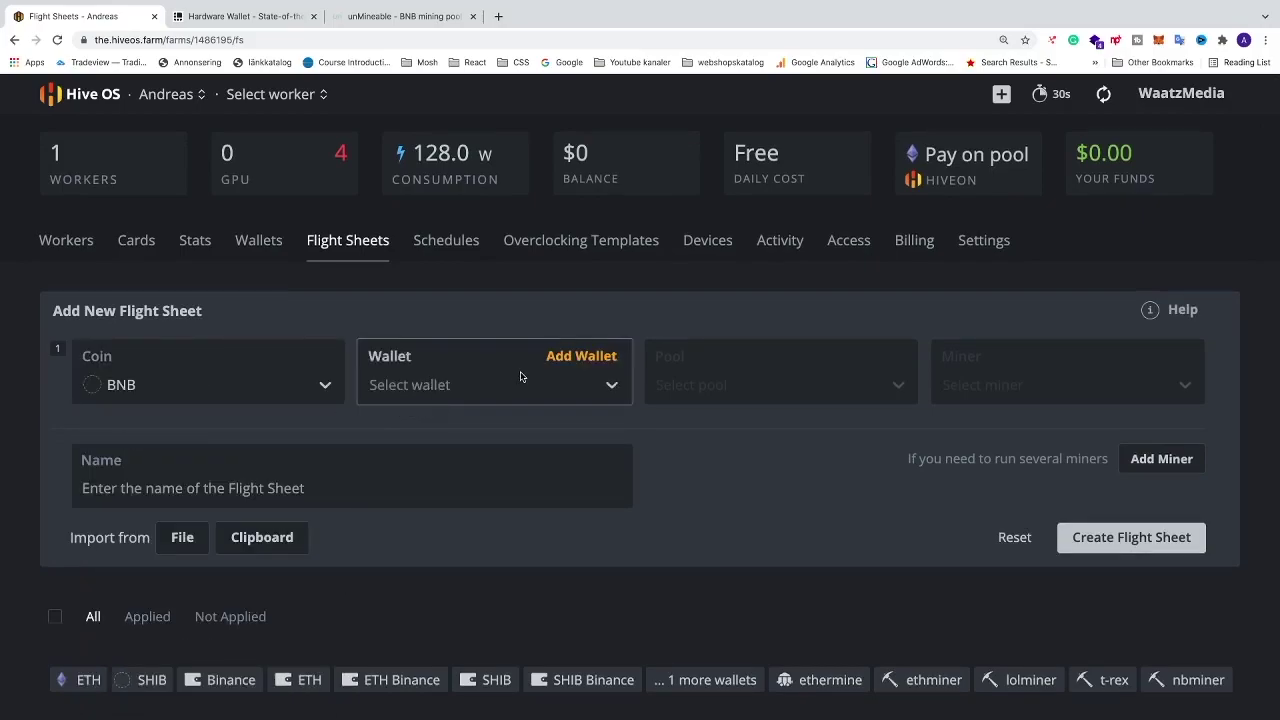
click(612, 388)
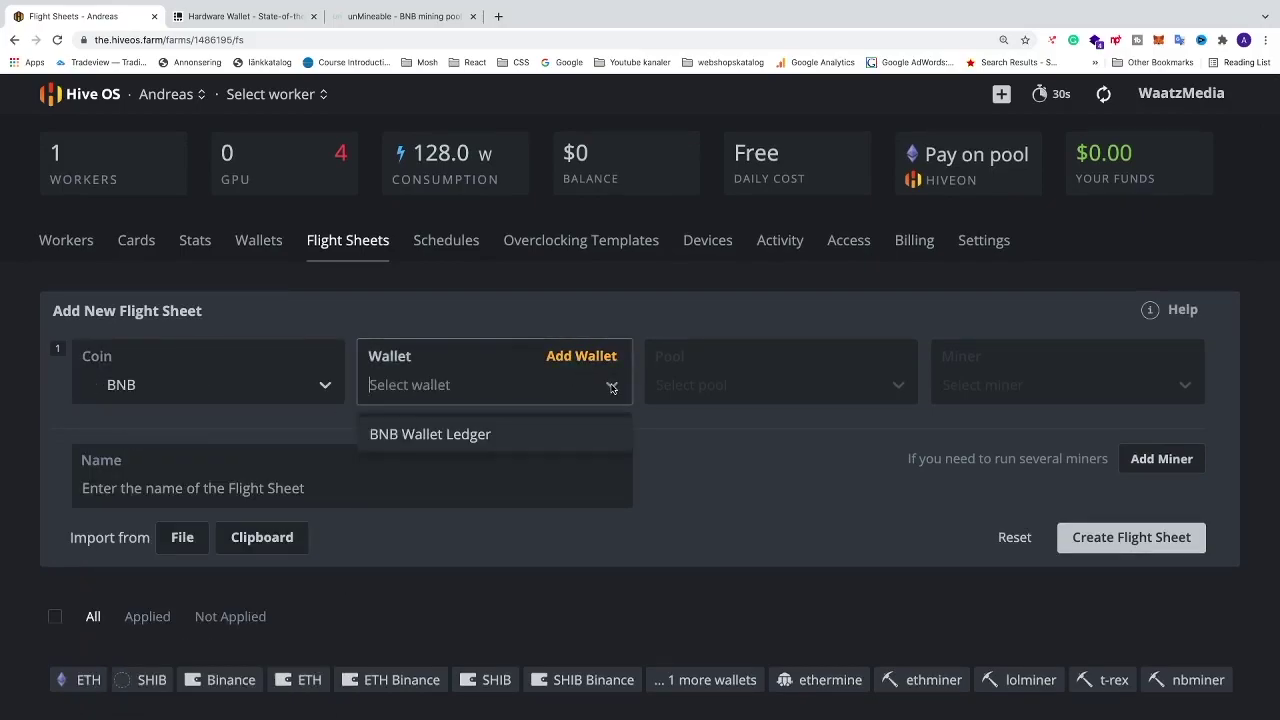
click(450, 442)
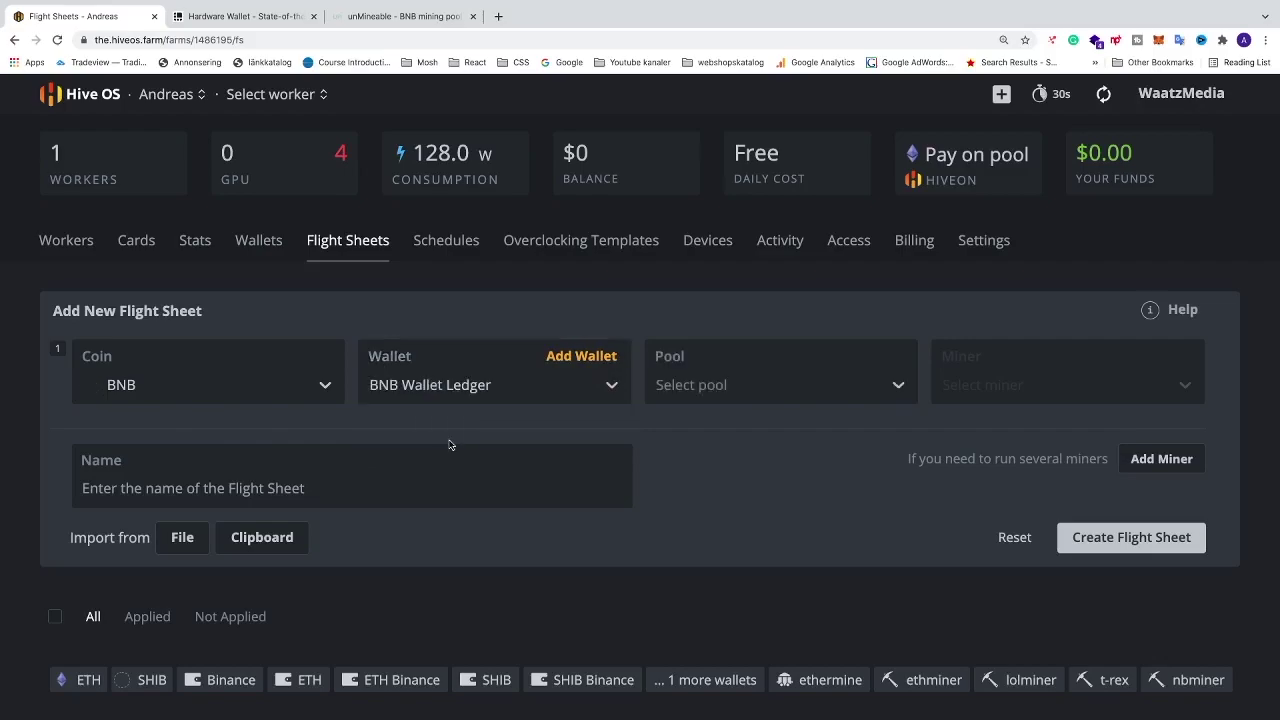
click(898, 389)
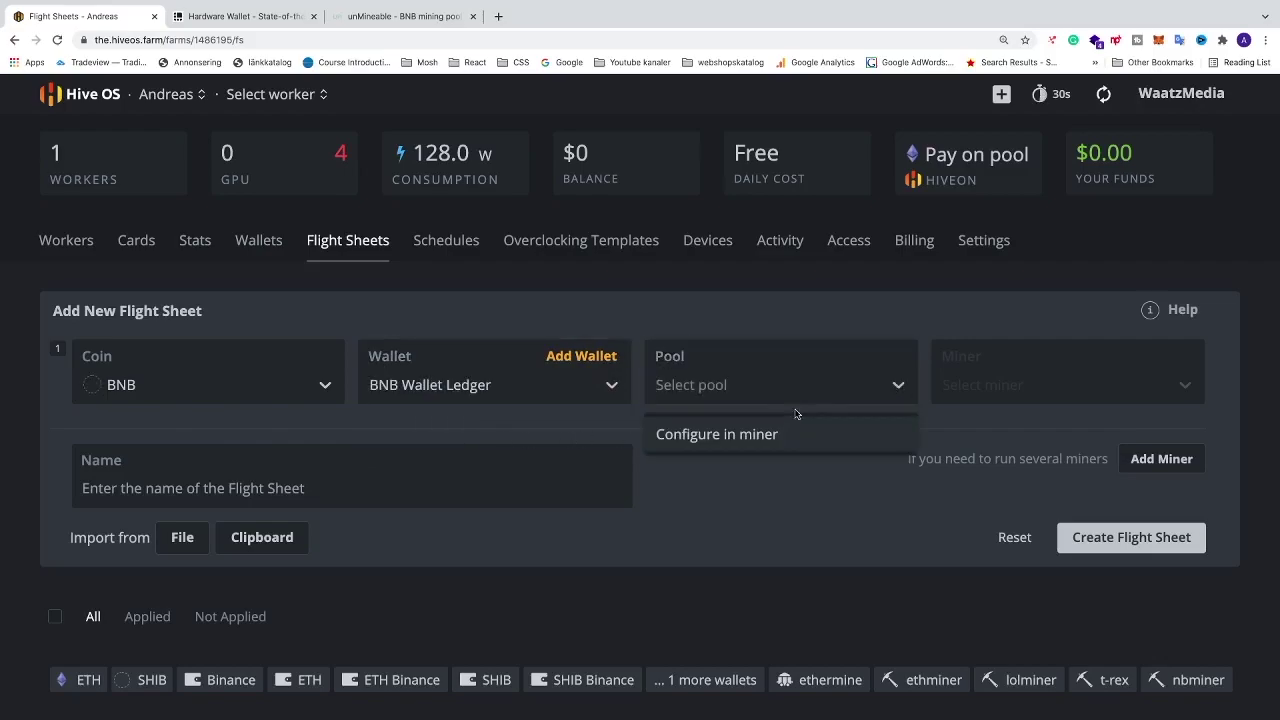
click(726, 438)
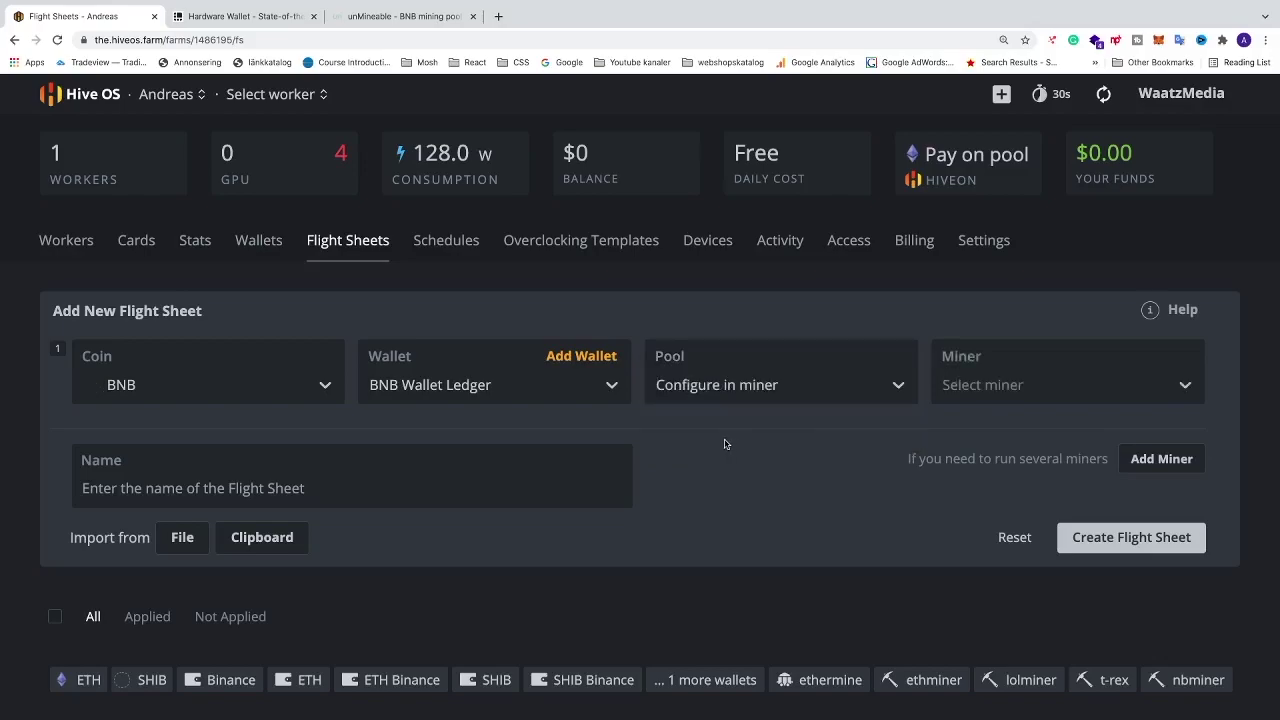
Step: Choose lolMiner as the flight sheet's miner and bring up its miner config
click(1184, 389)
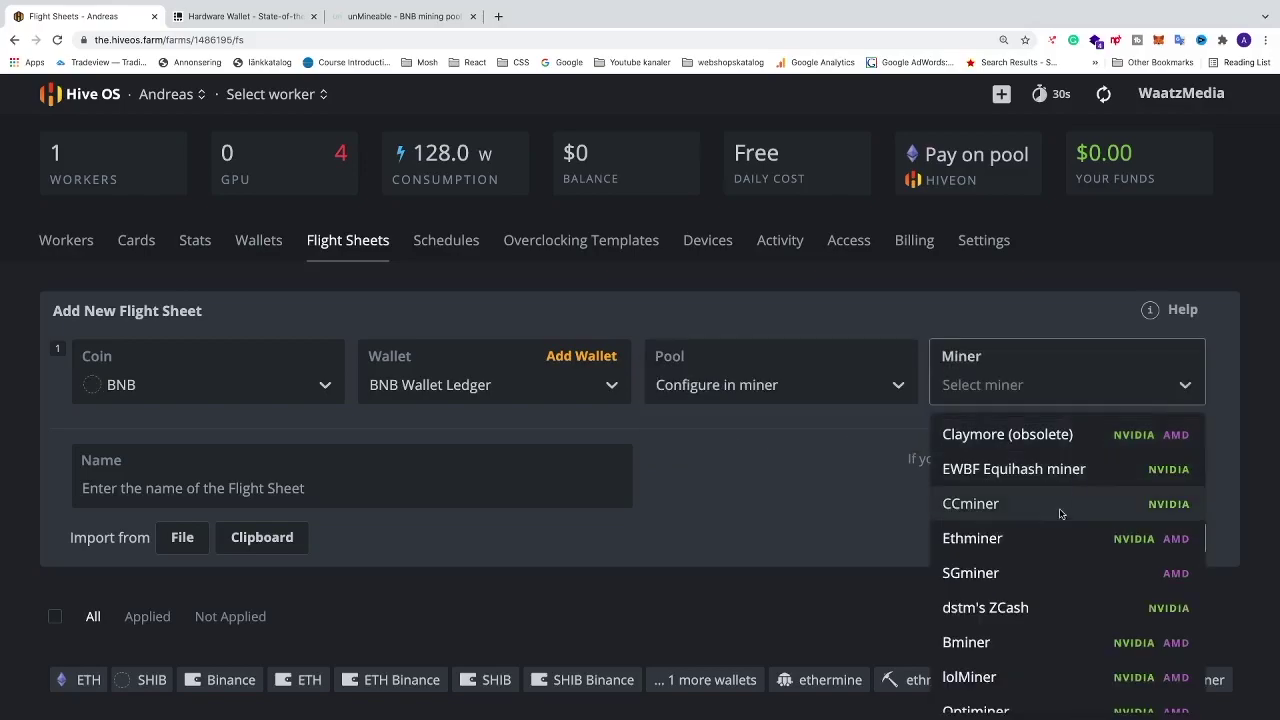
scroll(1055, 520, down, 2)
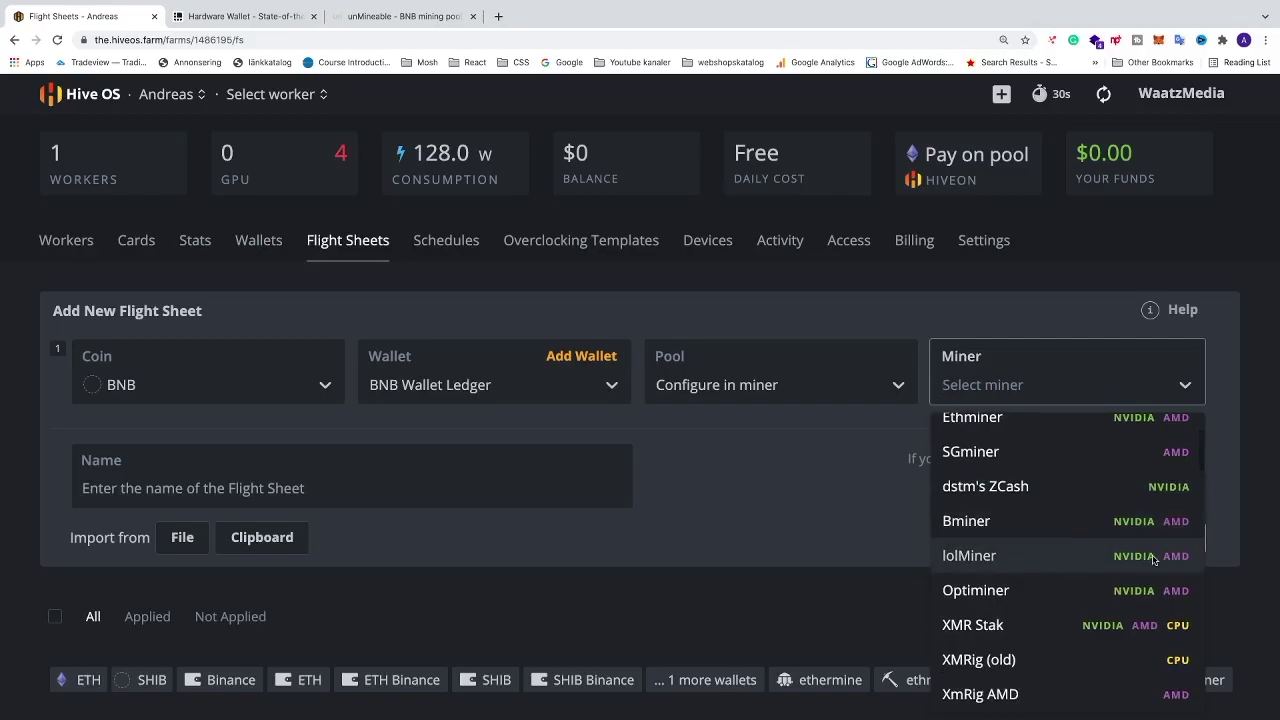
click(1005, 558)
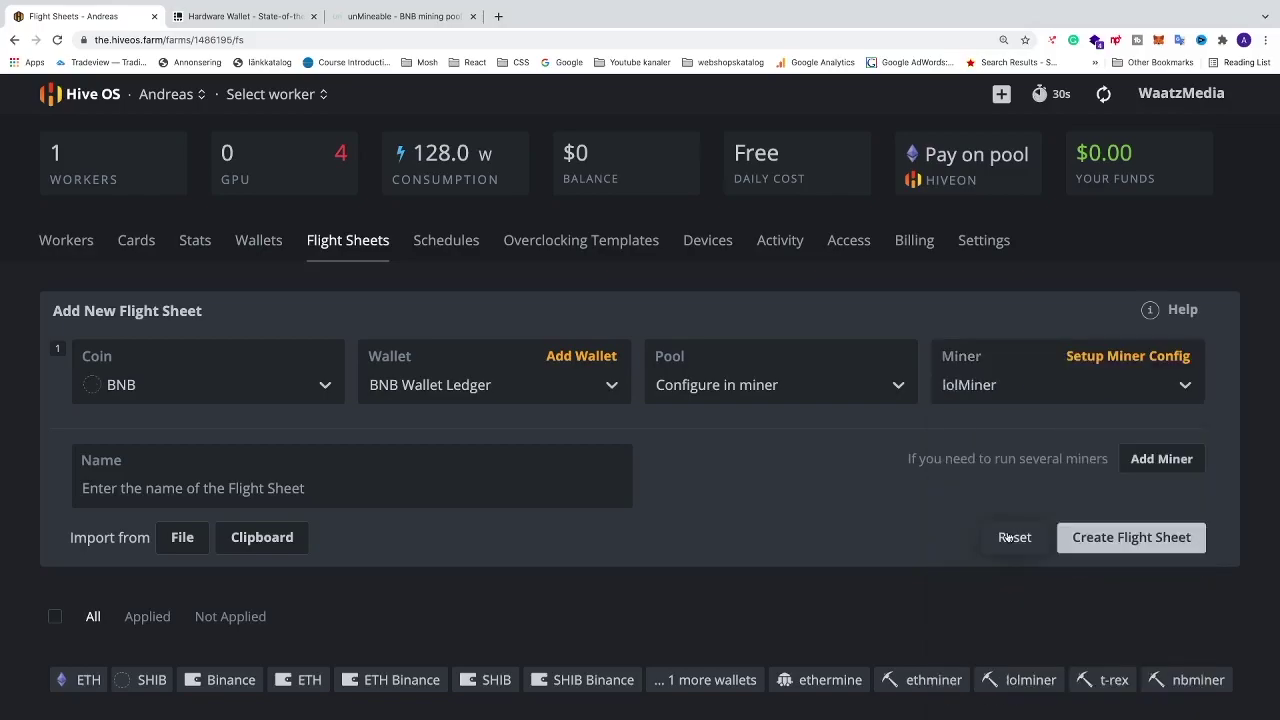
click(1109, 358)
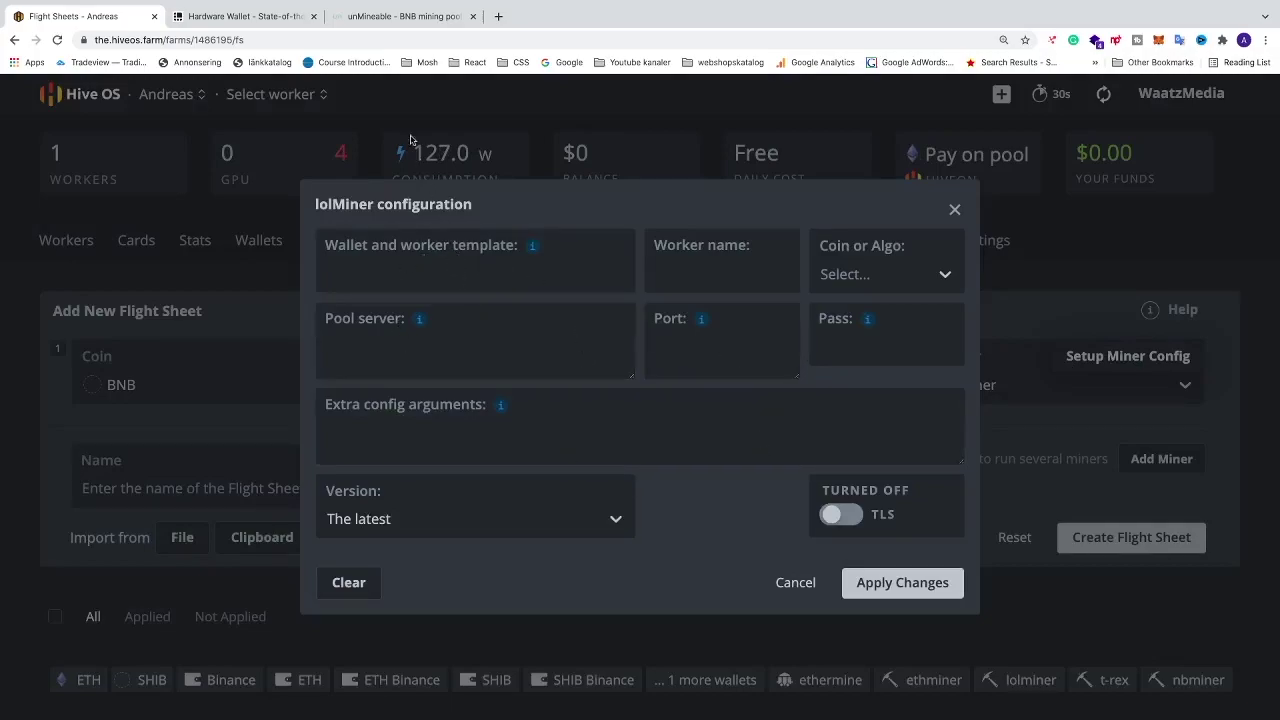
click(393, 17)
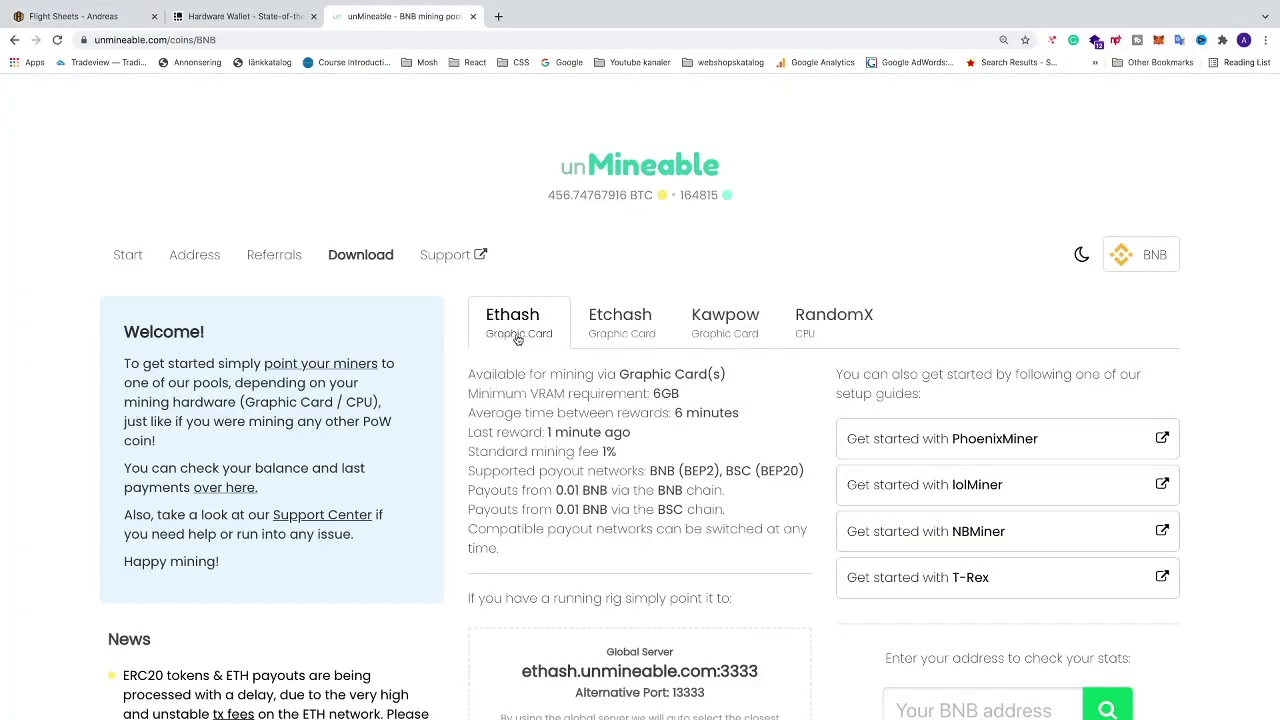
click(617, 317)
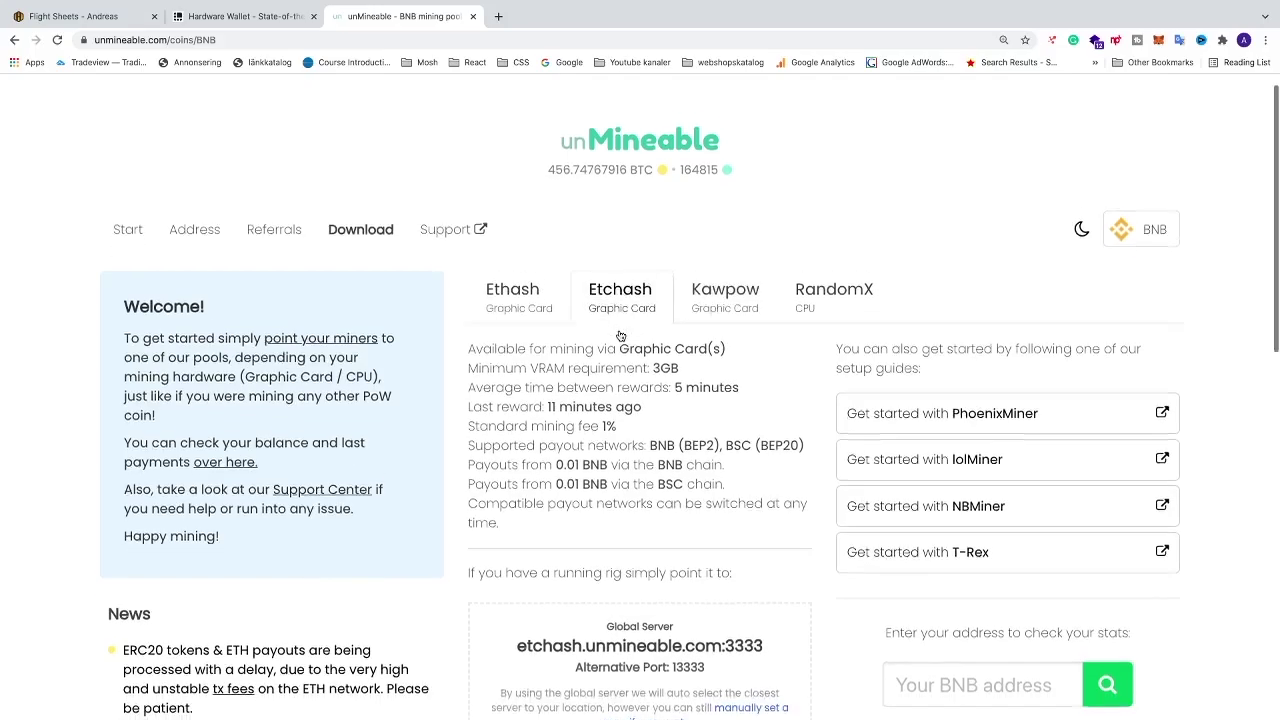
click(513, 324)
scroll(530, 380, down, 5)
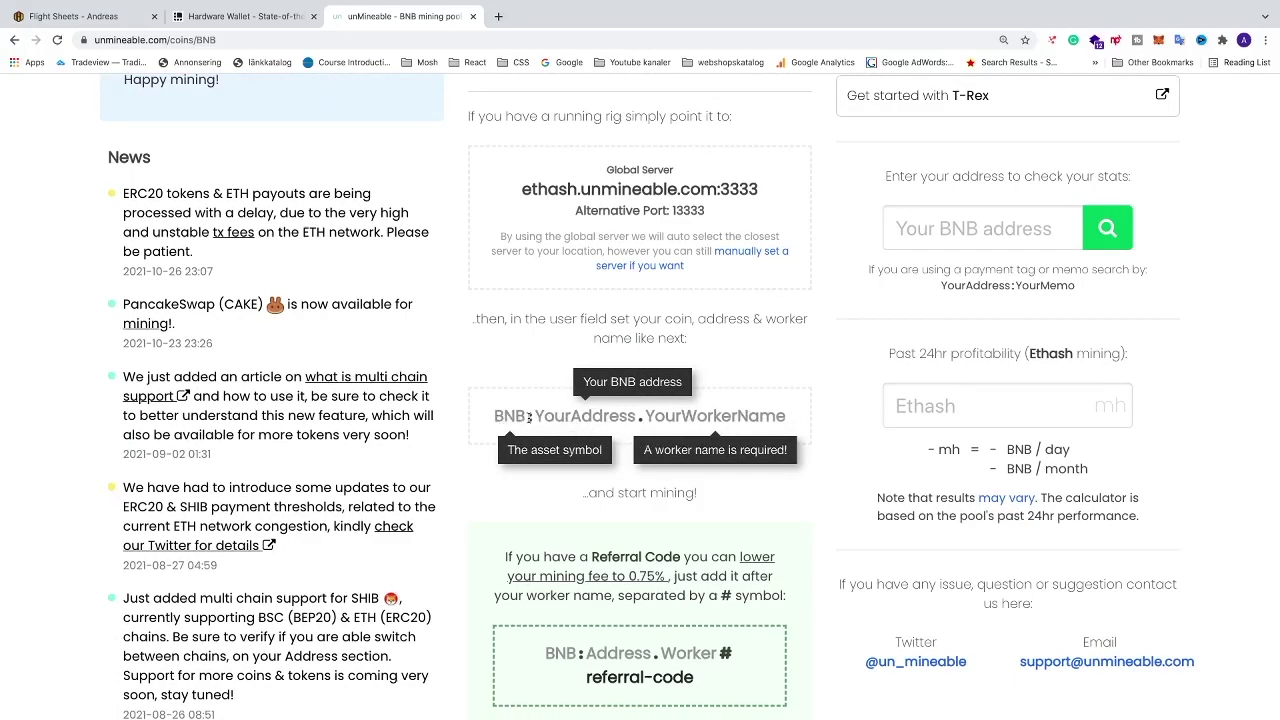
click(96, 18)
Step: Build the lolMiner template 'BNB:%WAL%.%WORKER_NAME%' using the tooltip placeholders, after checking unMineable's format
click(395, 277)
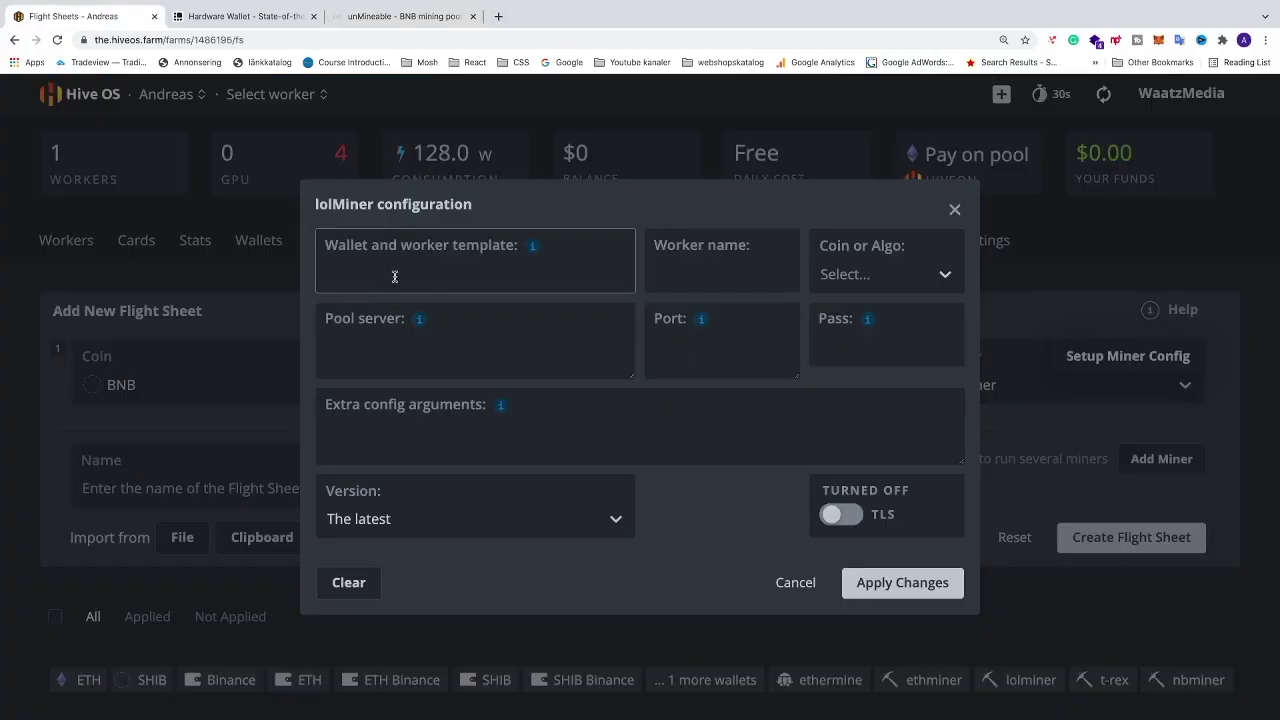
text(BNB:)
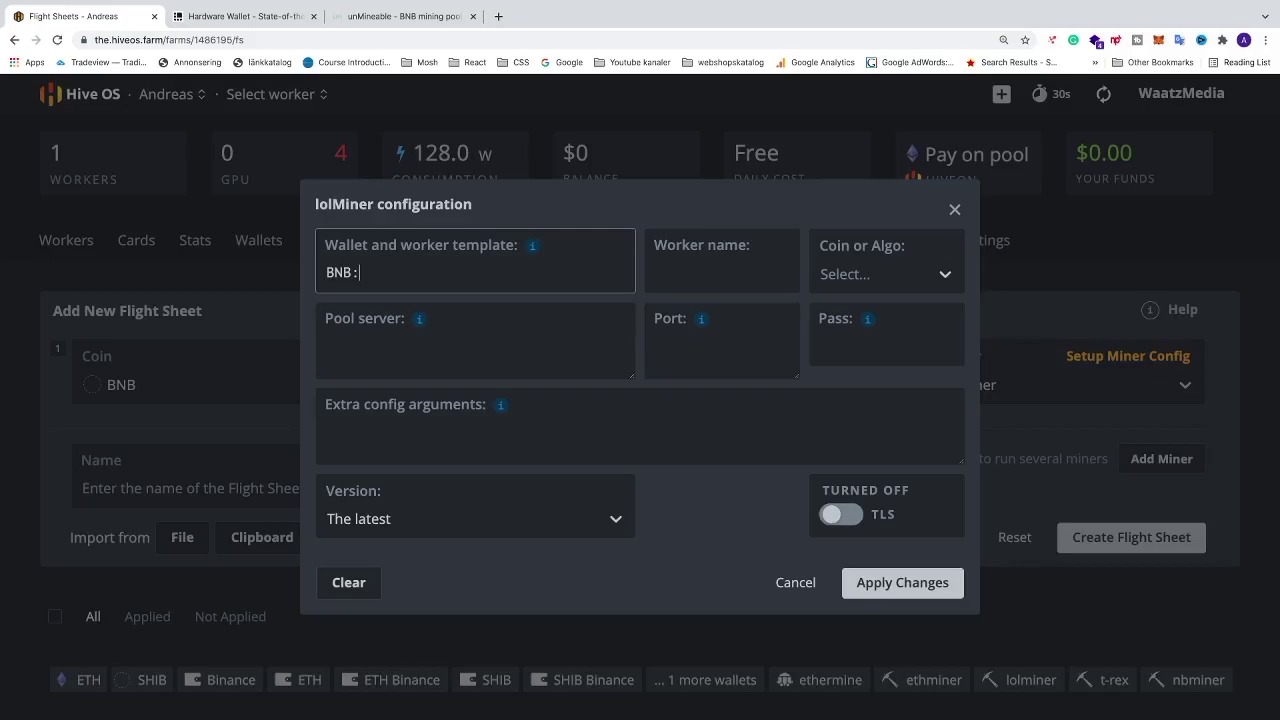
click(400, 16)
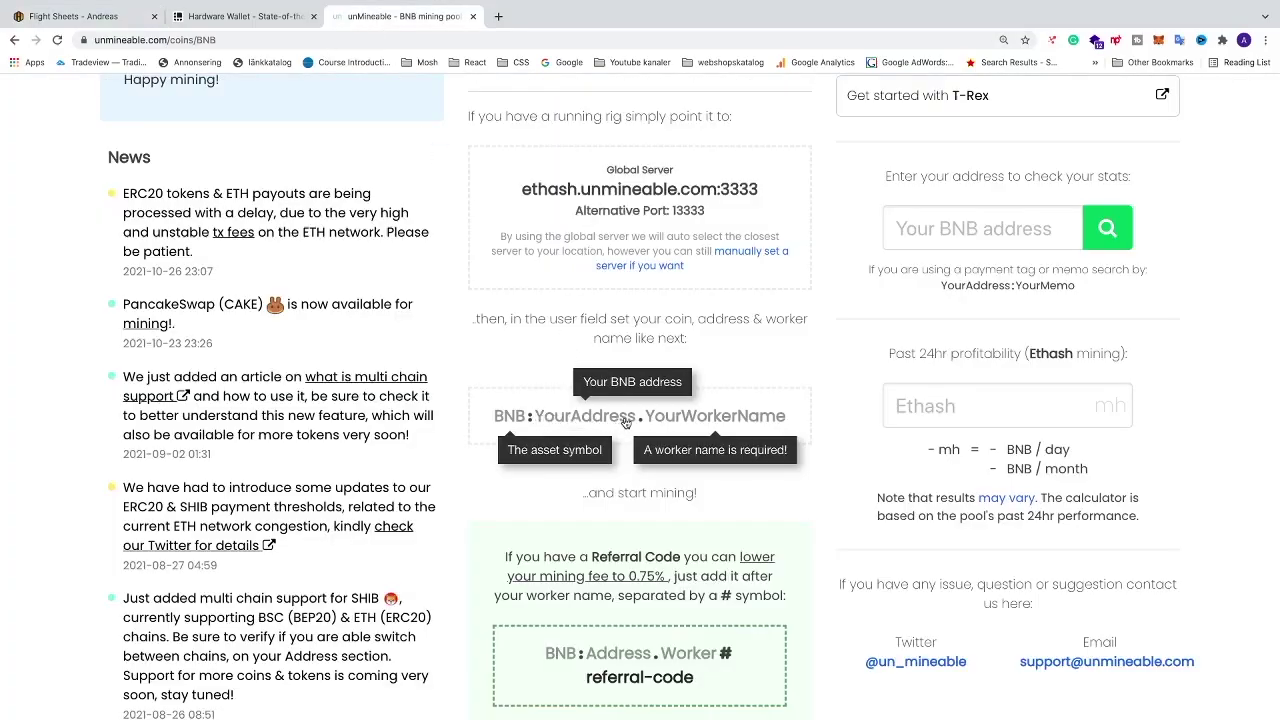
click(119, 20)
mouse_move(535, 253)
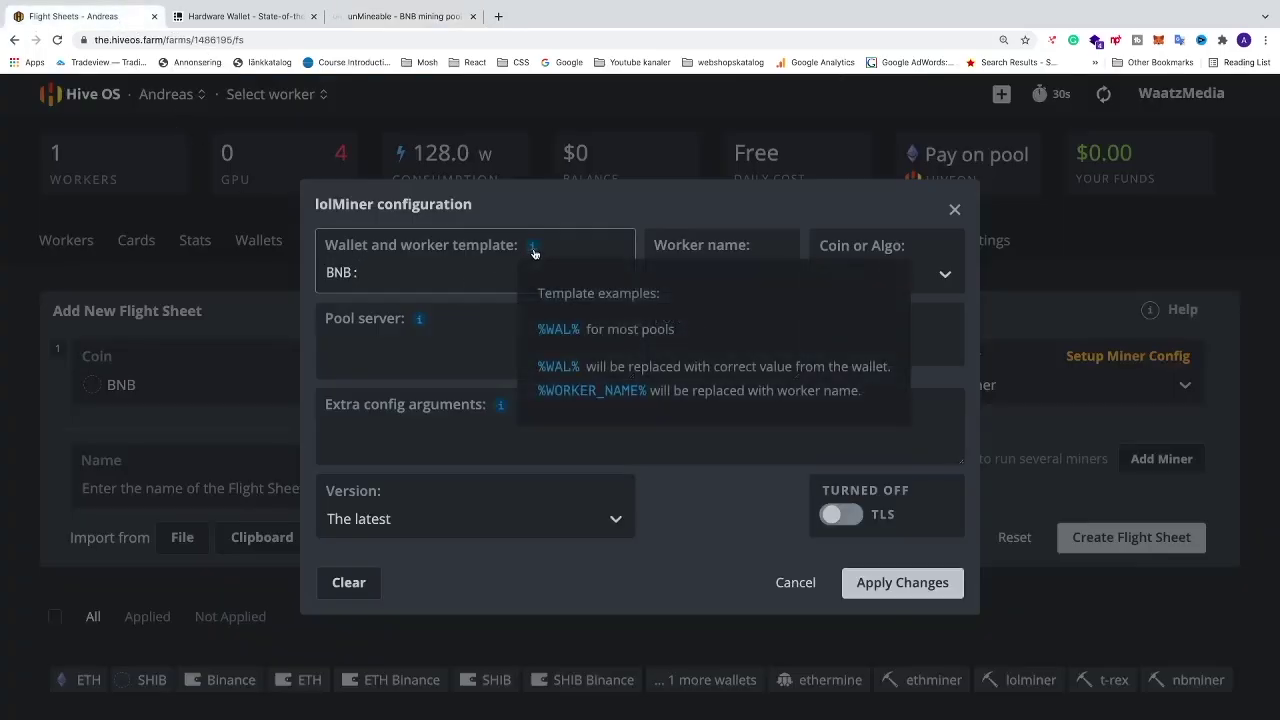
click(560, 335)
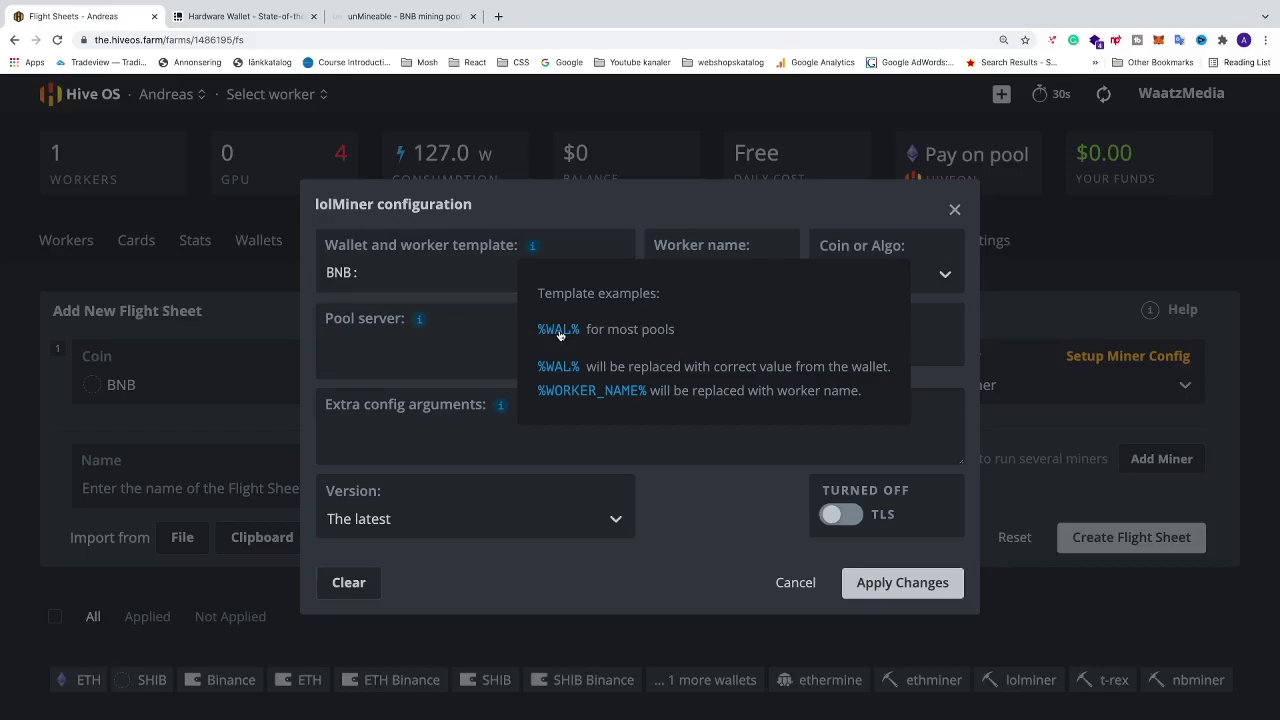
click(560, 335)
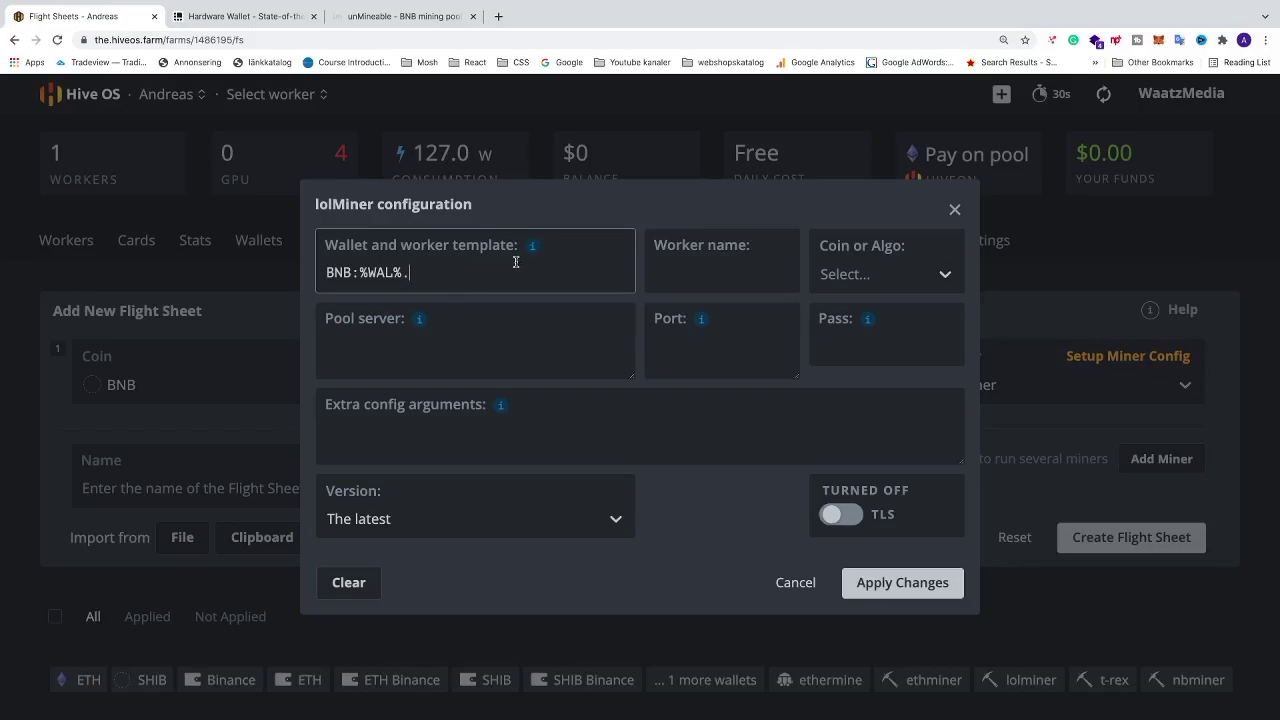
mouse_move(531, 250)
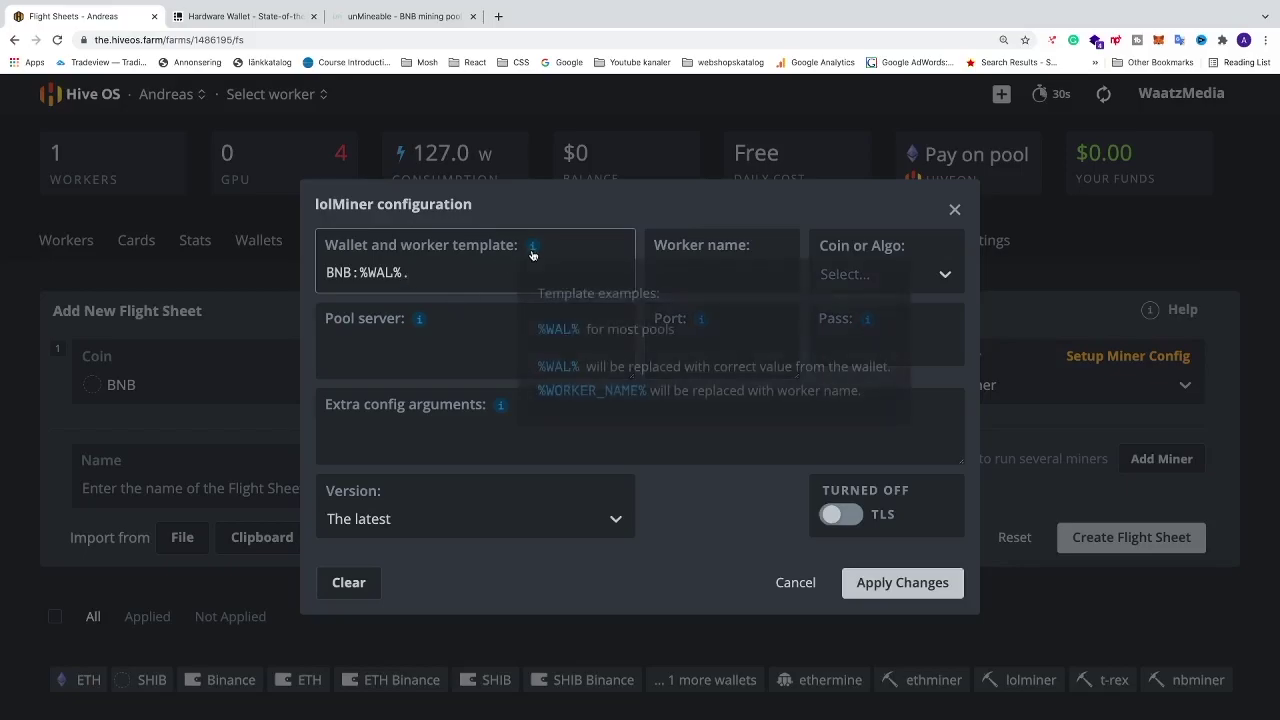
click(560, 390)
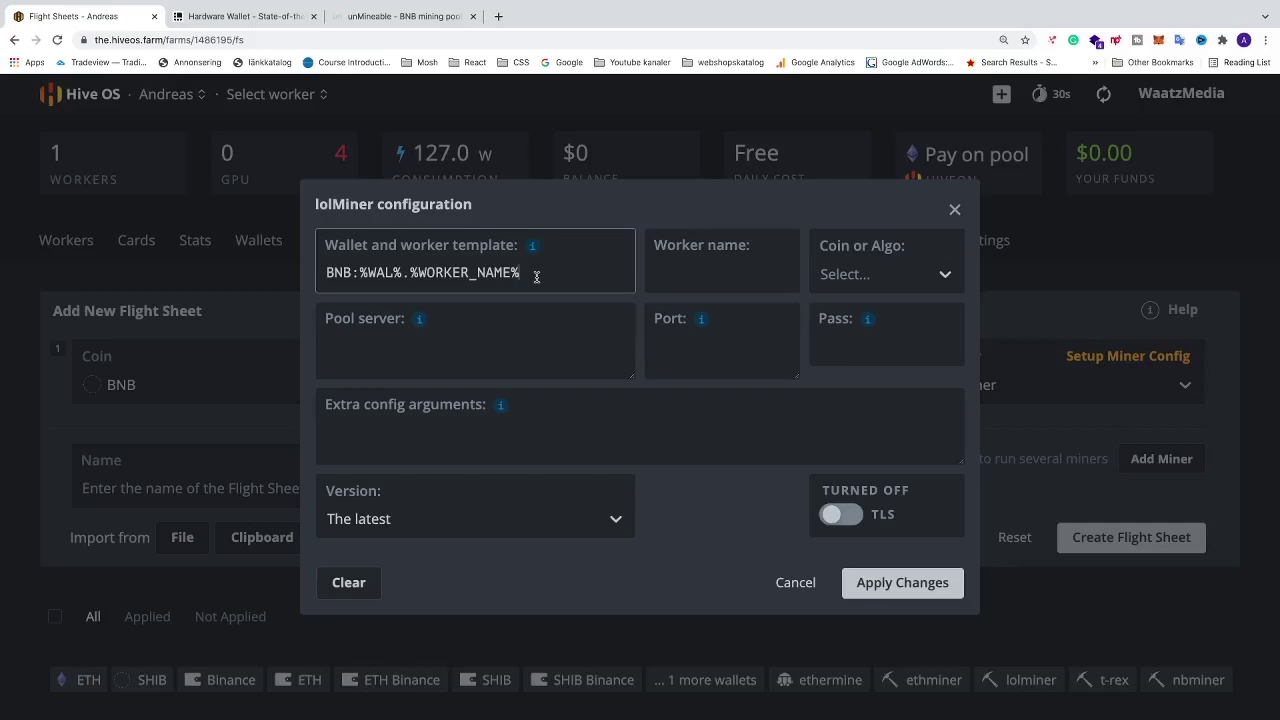
mouse_move(530, 245)
click(390, 16)
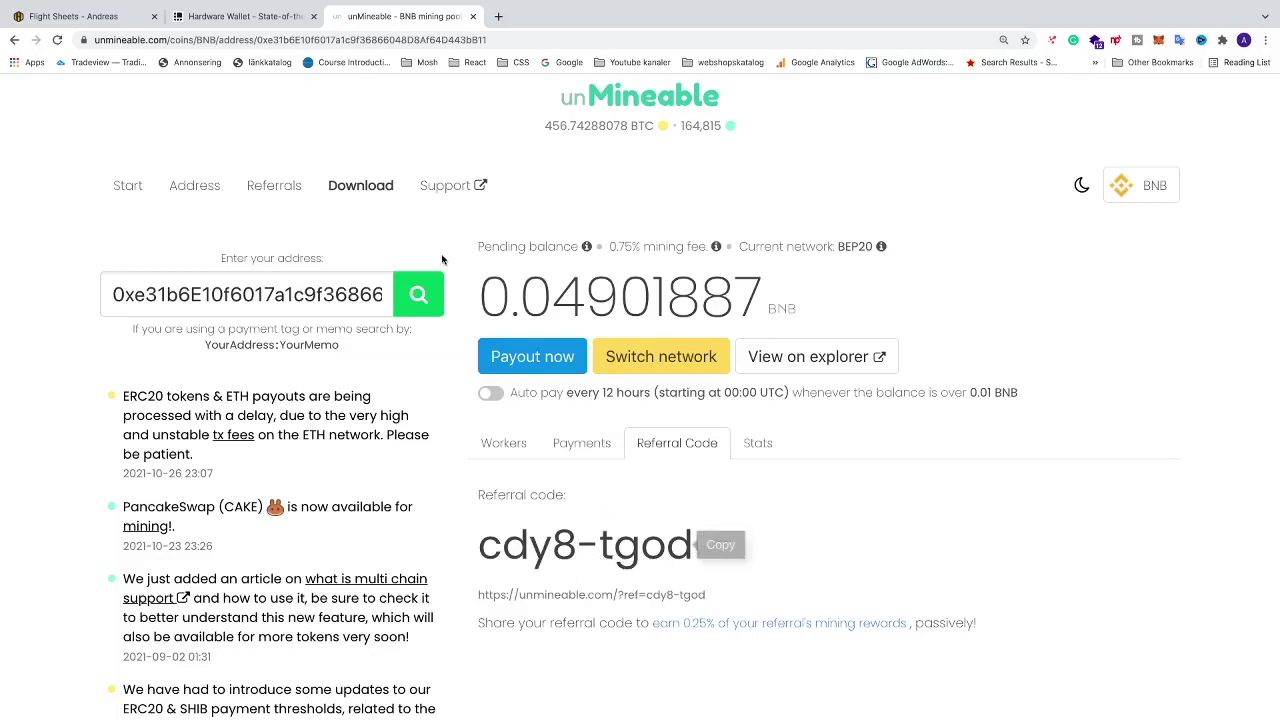
drag(481, 556, 690, 563)
right_click(670, 563)
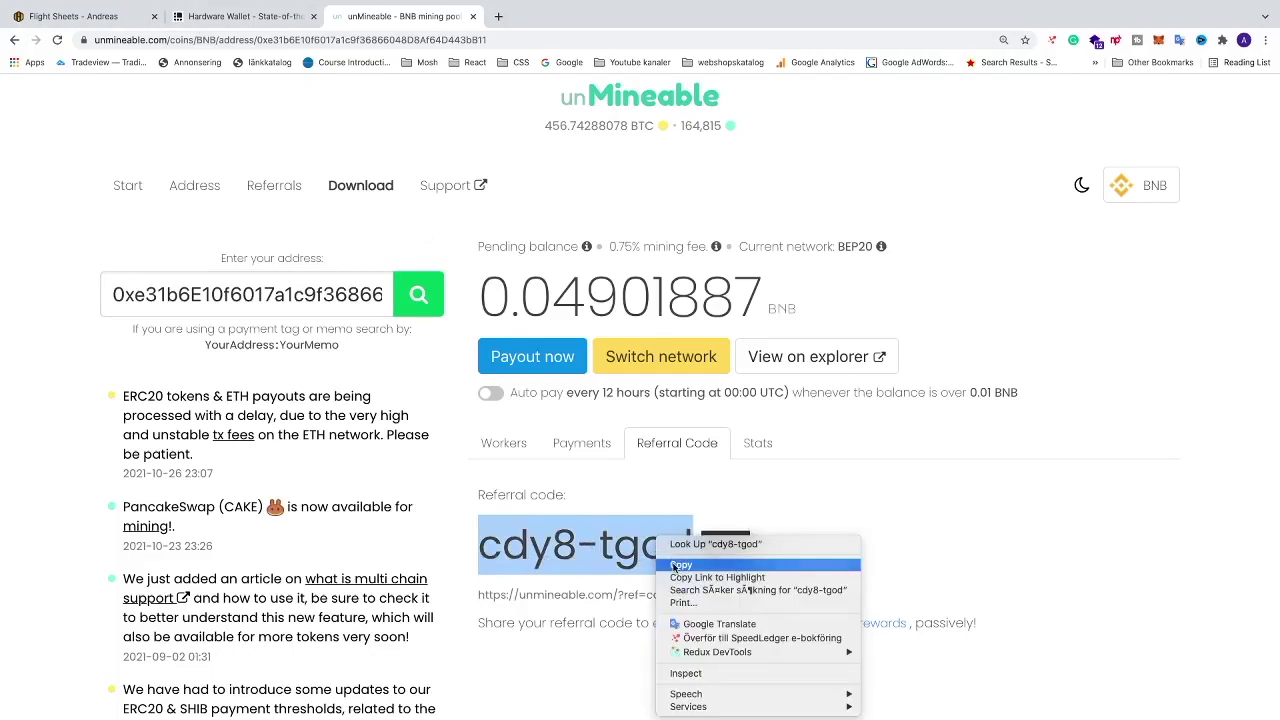
click(680, 565)
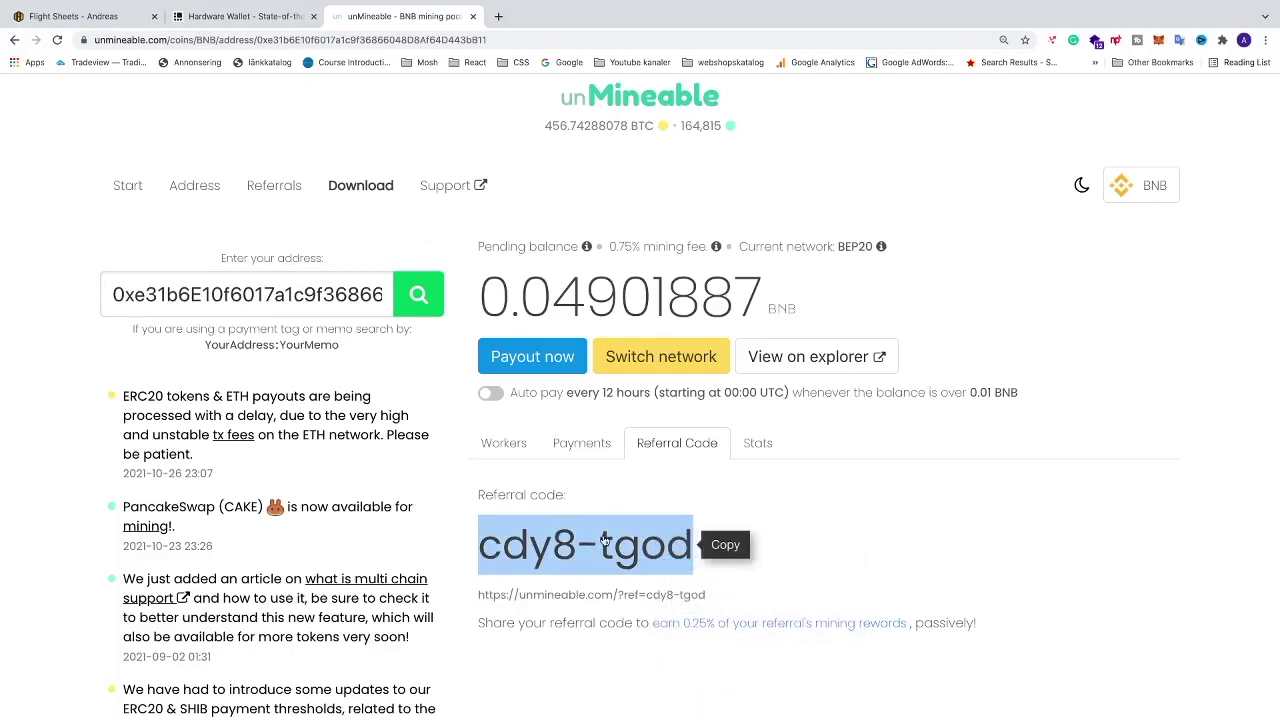
click(68, 17)
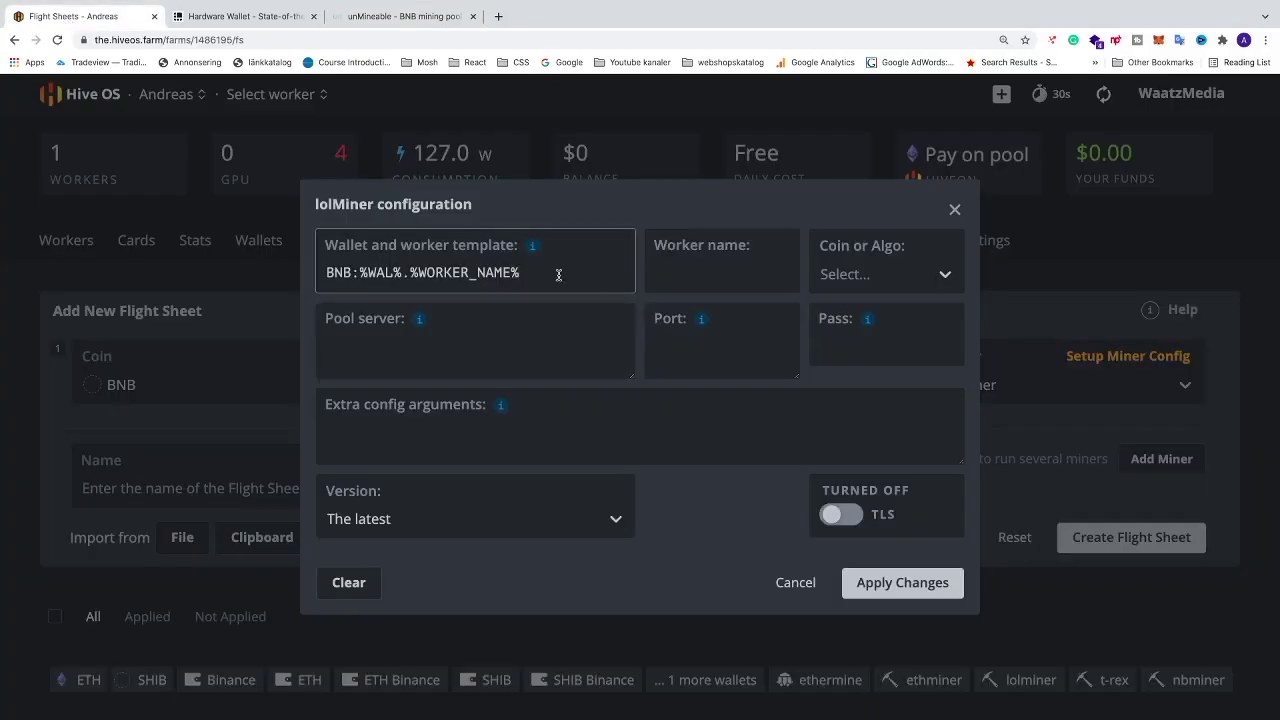
Step: Append '#' and the pasted referral code cdy8-tgod to the wallet template
text(#)
key(super+v)
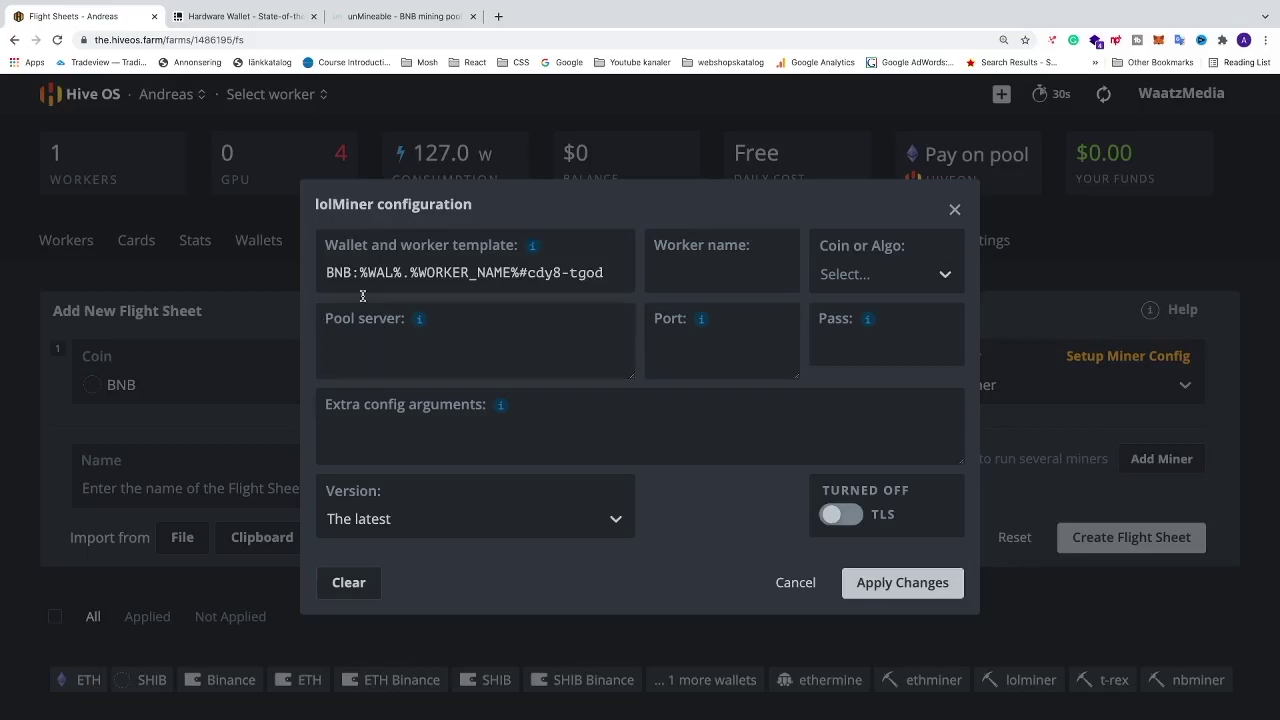
Step: Copy the Ethash global server ethash.unmineable.com:3333 from unMineable's BNB start page
click(374, 18)
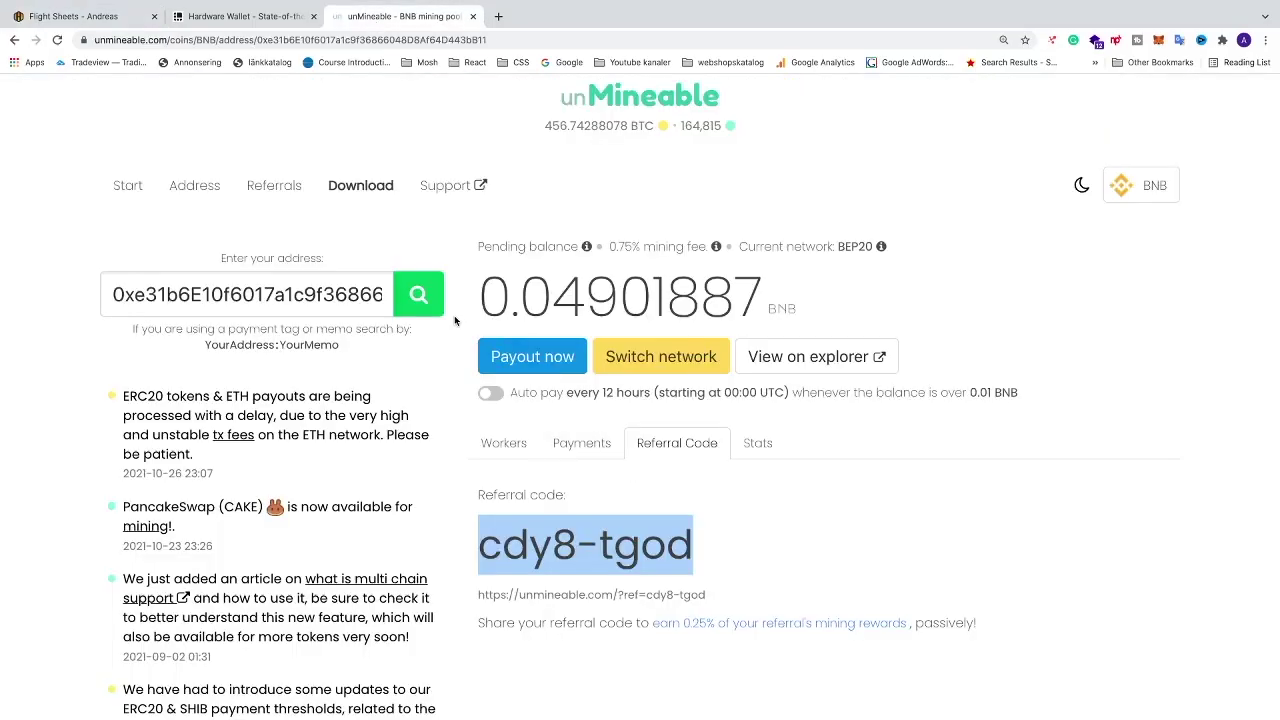
click(125, 187)
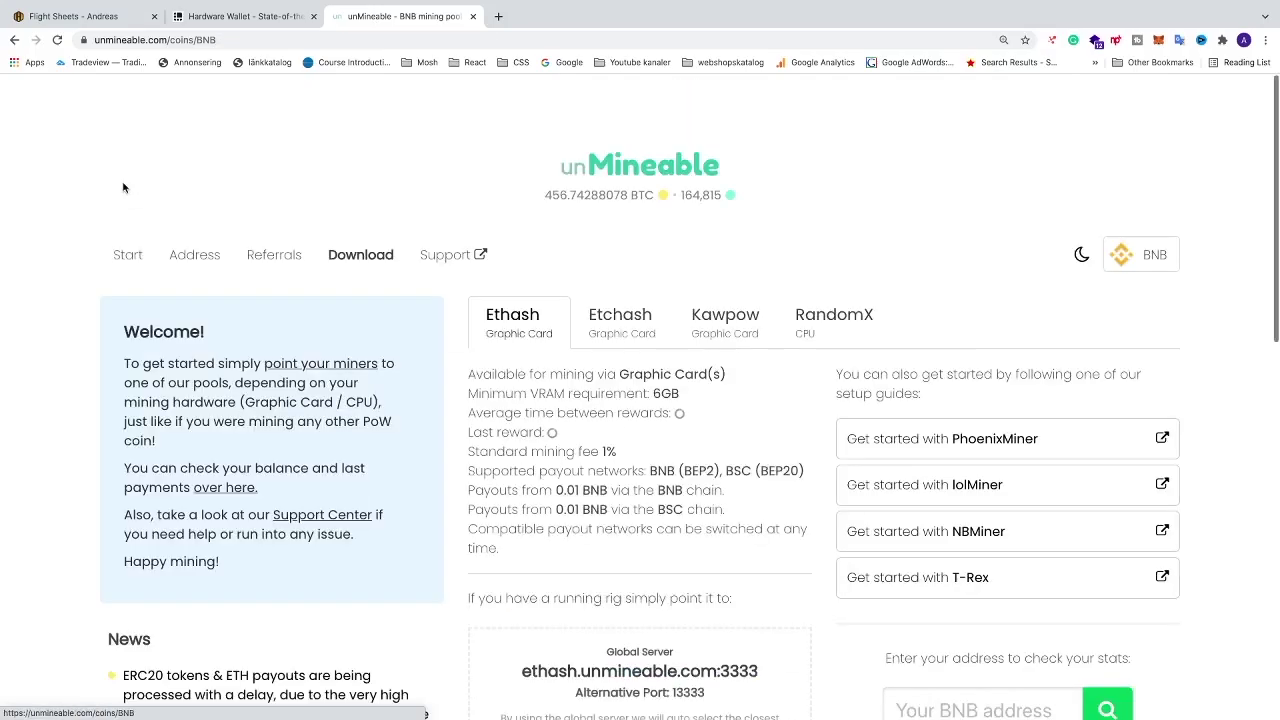
scroll(549, 328, down, 4)
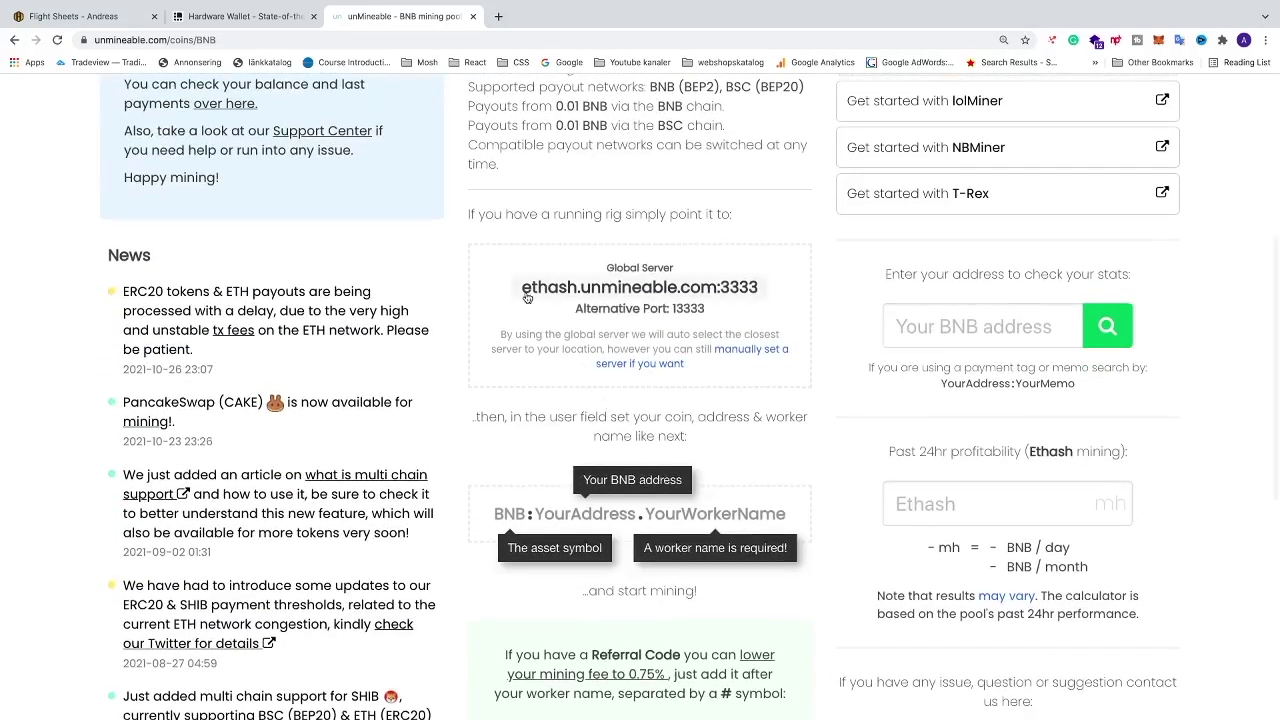
drag(521, 289, 760, 293)
click(760, 290)
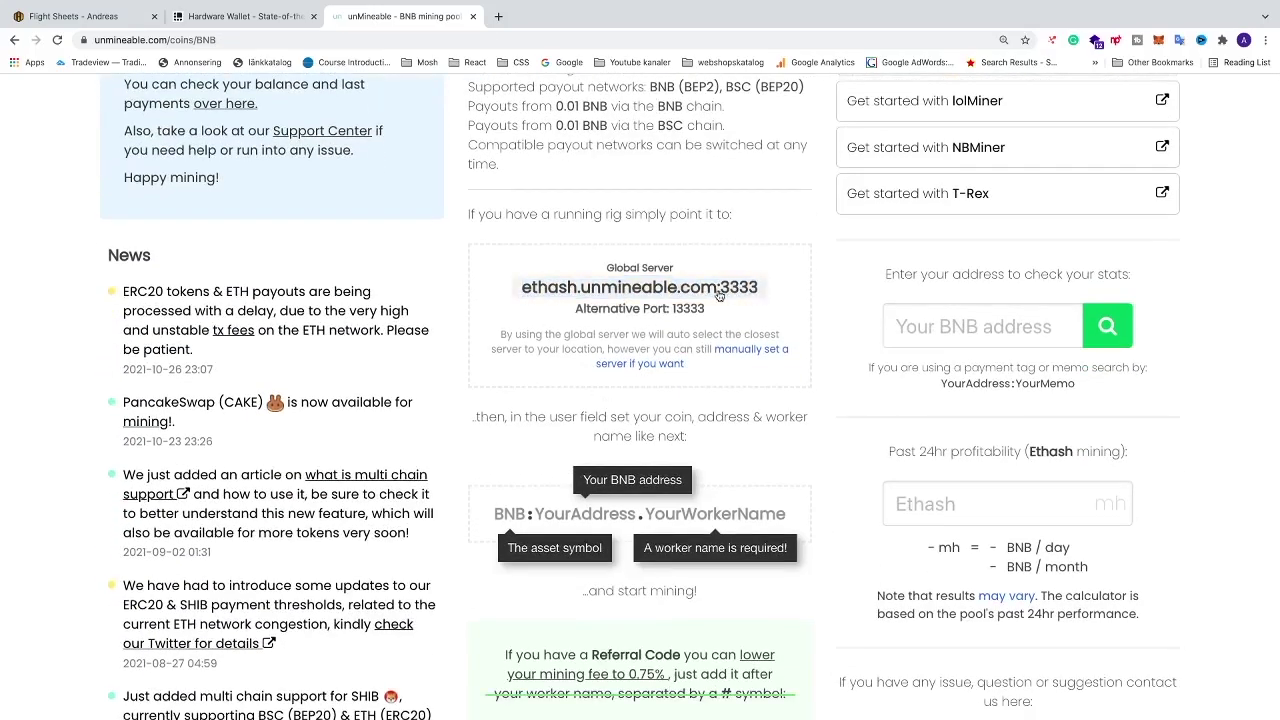
scroll(720, 260, up, 3)
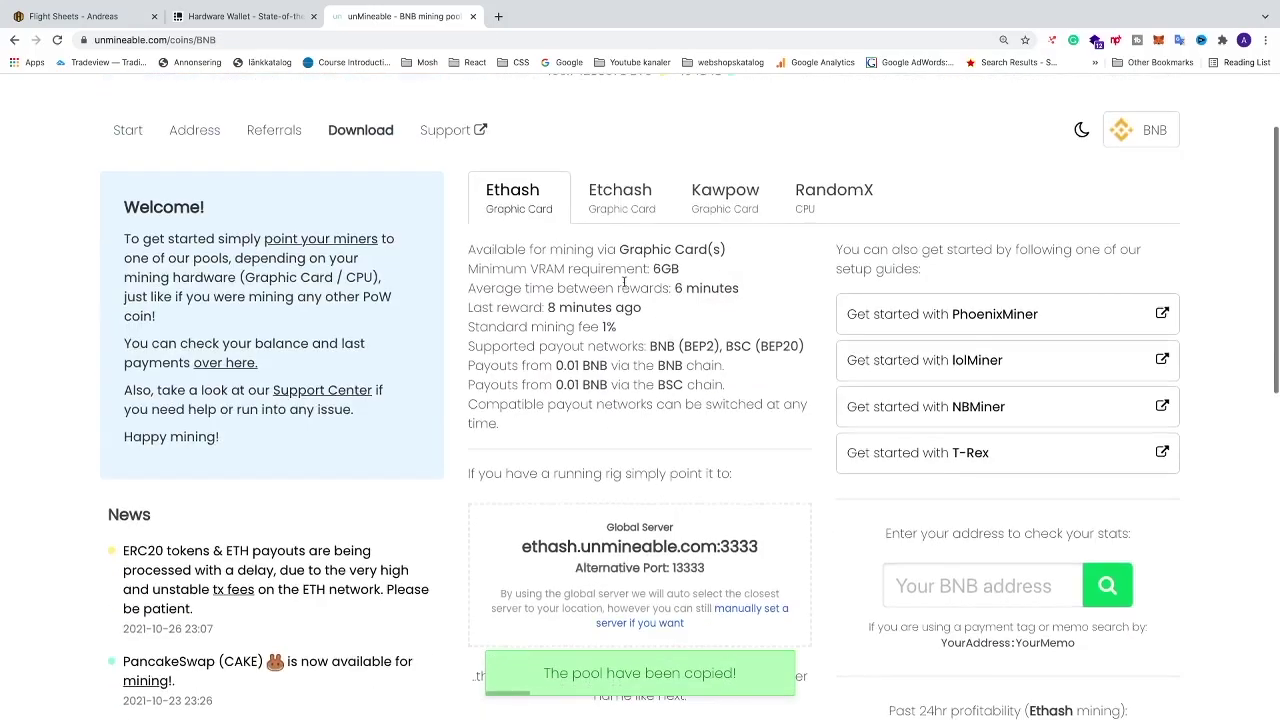
Step: Glance at the Etchash details, switch back to Ethash, then return to Hive OS
click(618, 200)
scroll(585, 430, down, 1)
scroll(584, 461, down, 1)
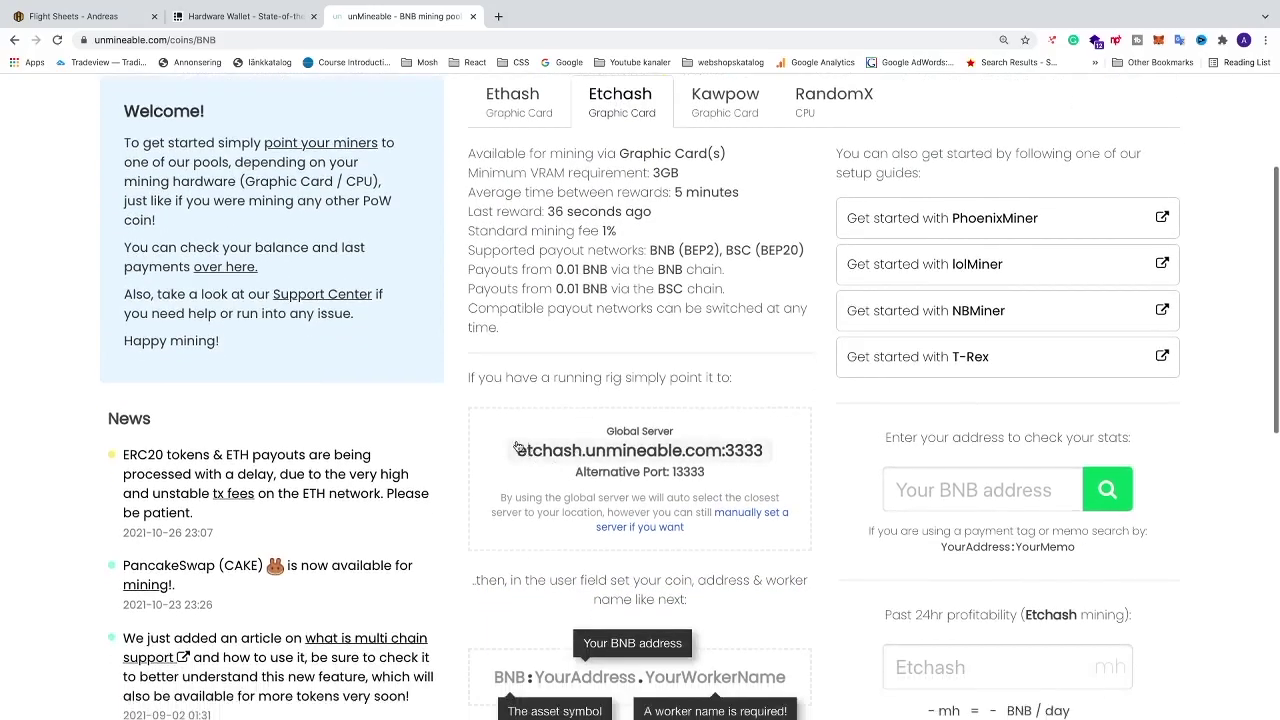
scroll(486, 523, up, 1)
click(496, 167)
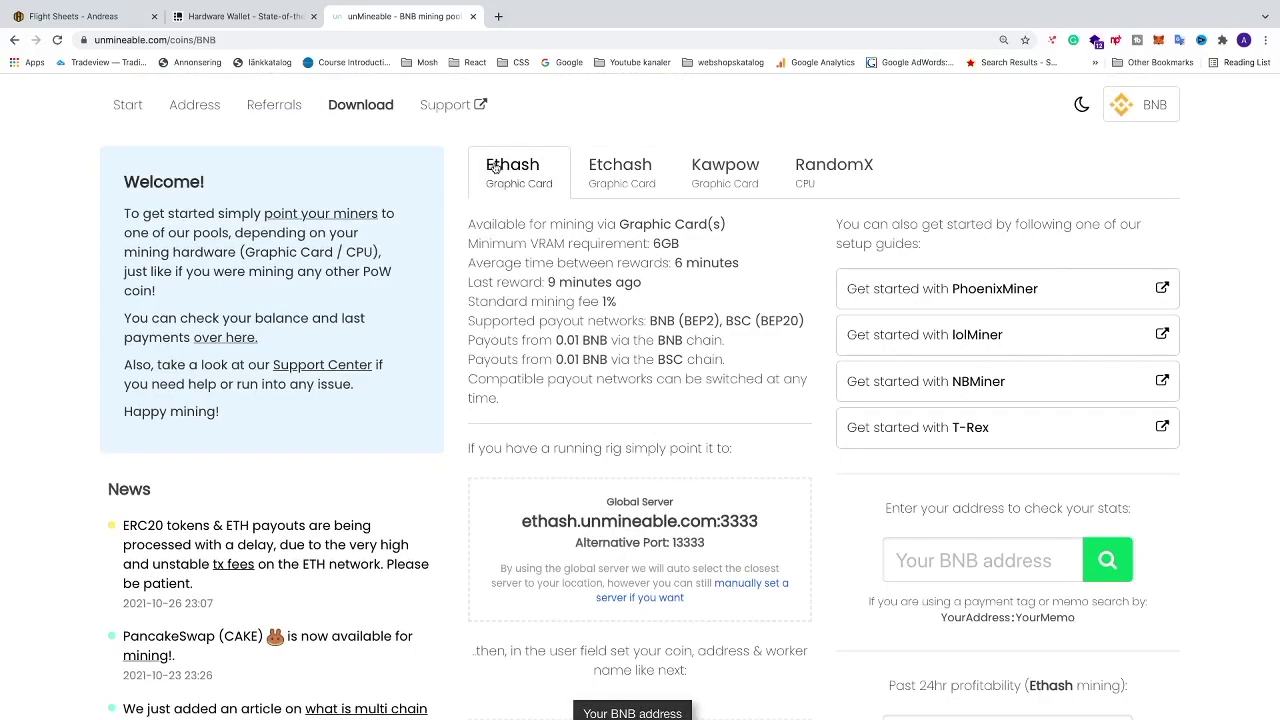
click(75, 16)
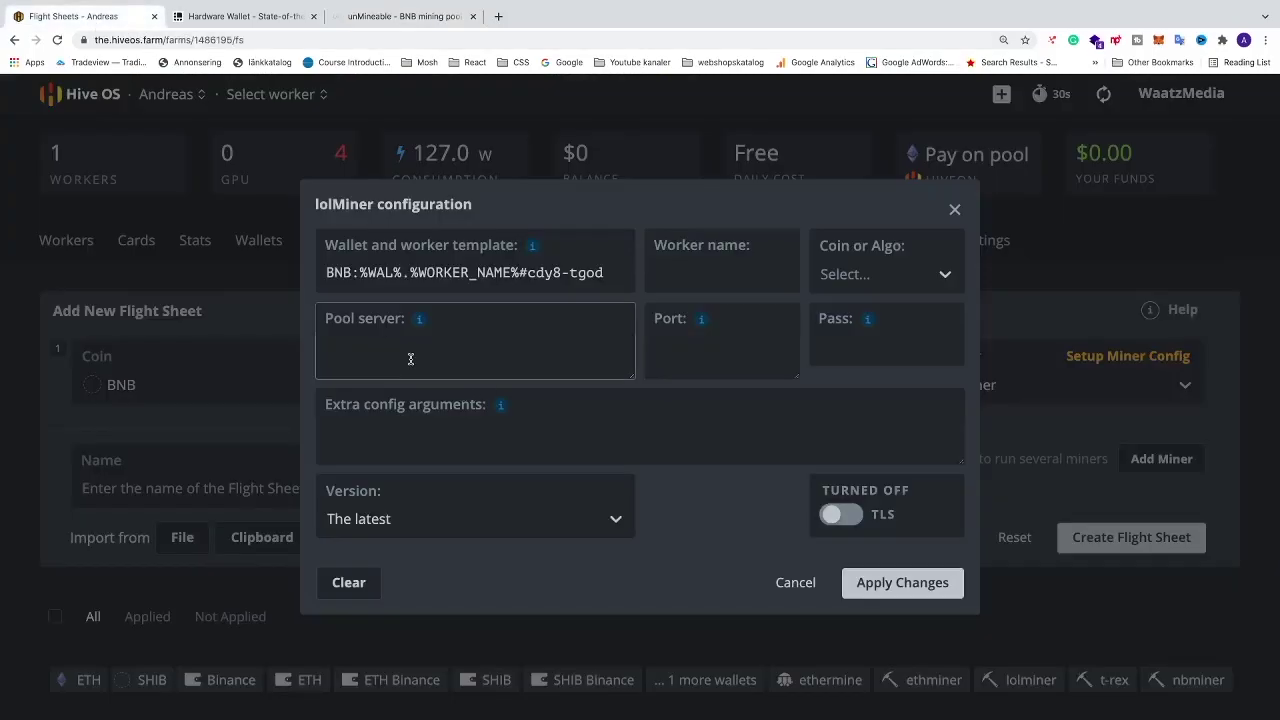
Step: Set lolMiner's pool server to ethash.unmineable.com:3333 and its algorithm to ETHASH
key(ctrl+v)
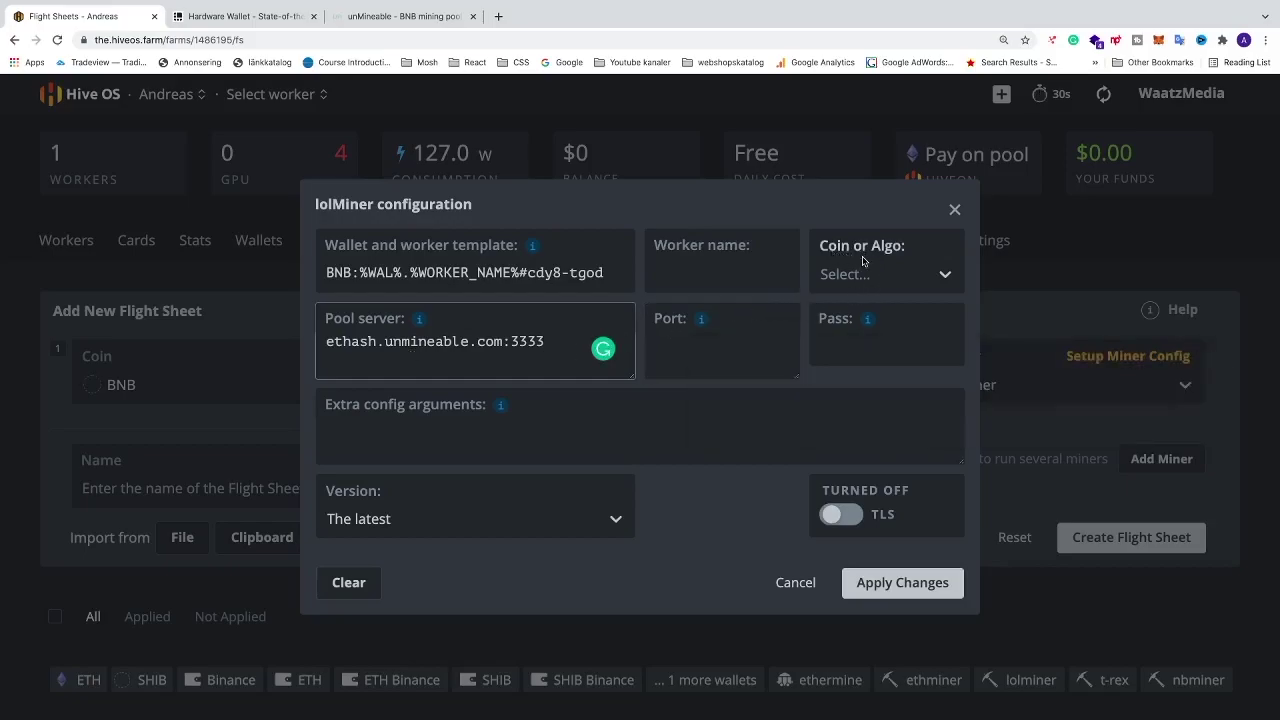
click(944, 278)
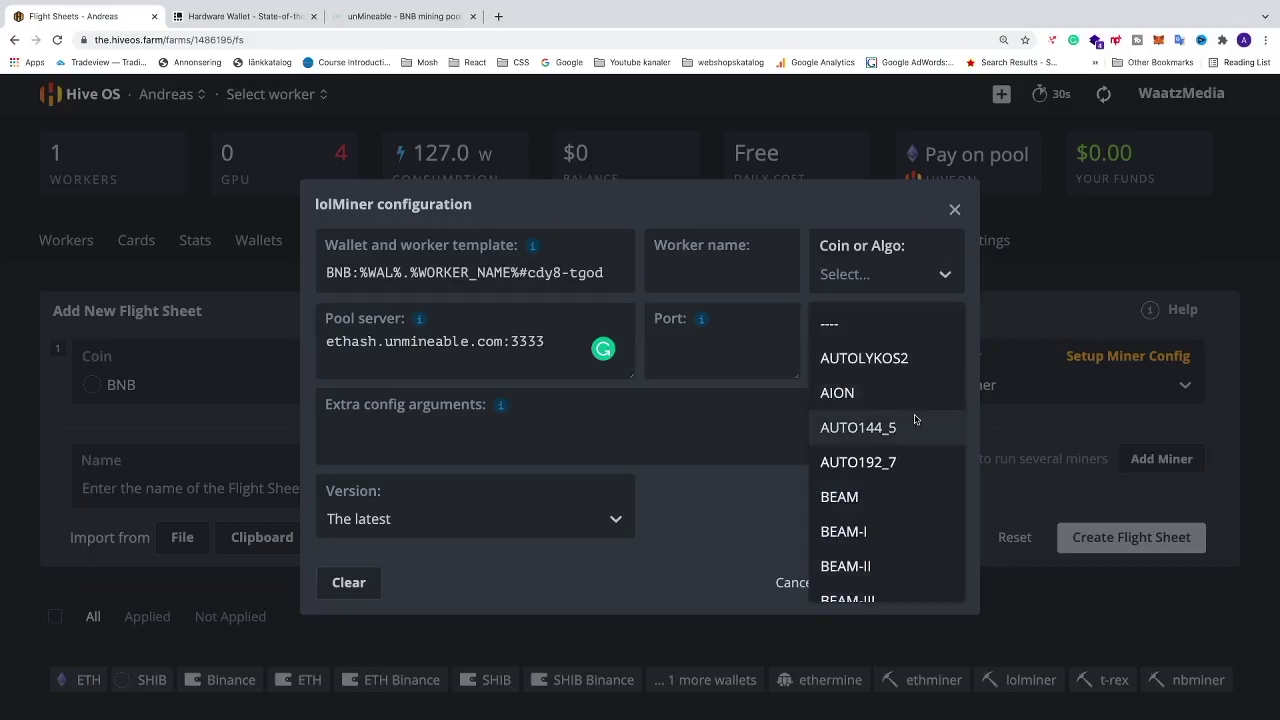
scroll(916, 416, down, 2)
scroll(914, 420, down, 7)
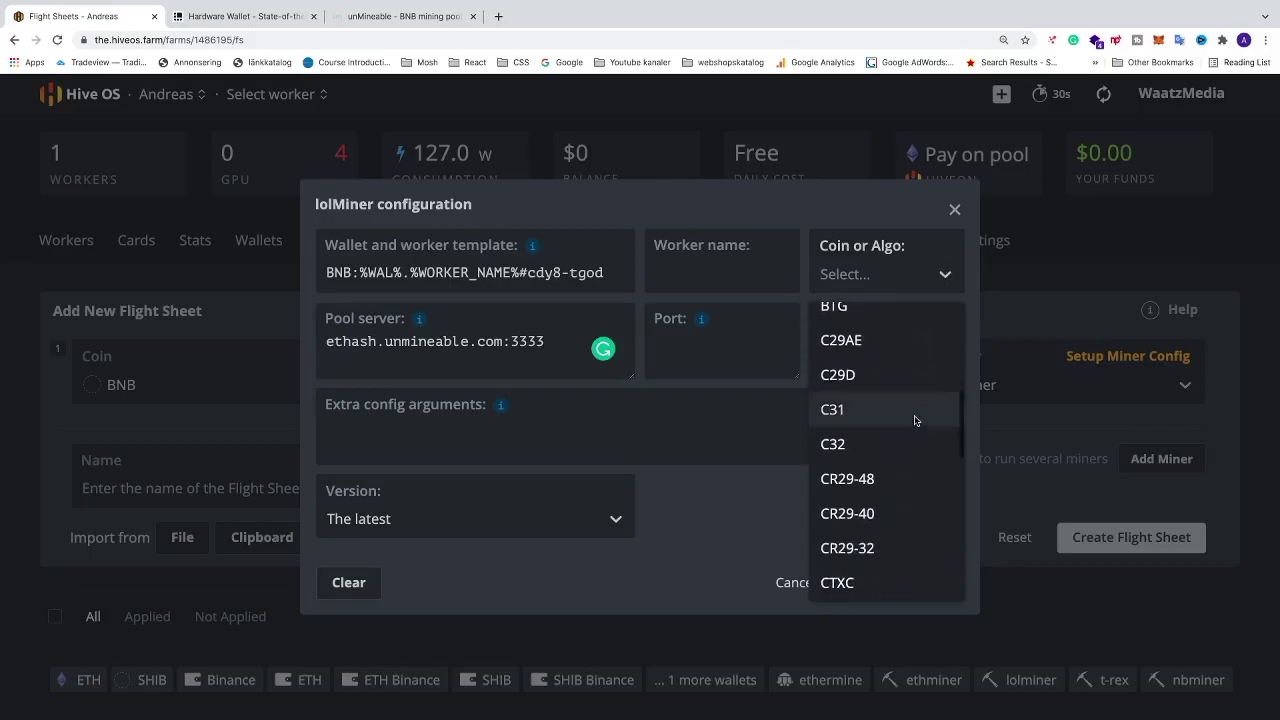
scroll(914, 420, down, 2)
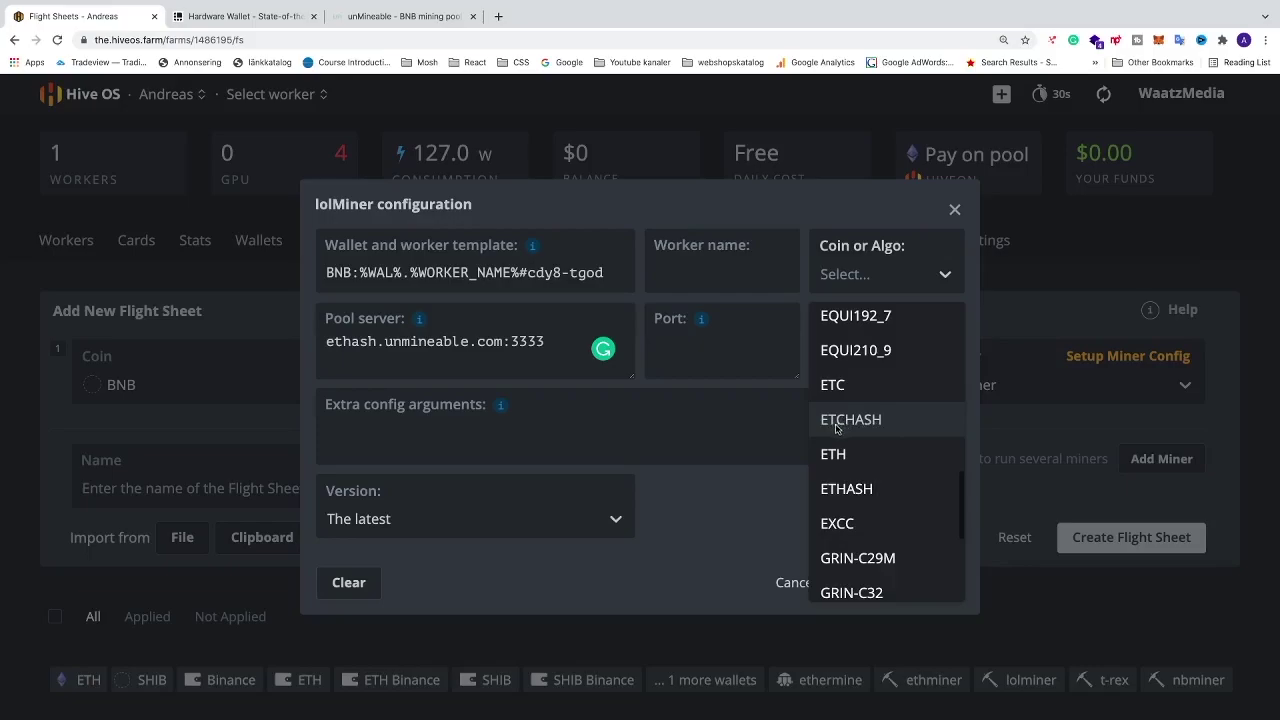
scroll(885, 450, down, 1)
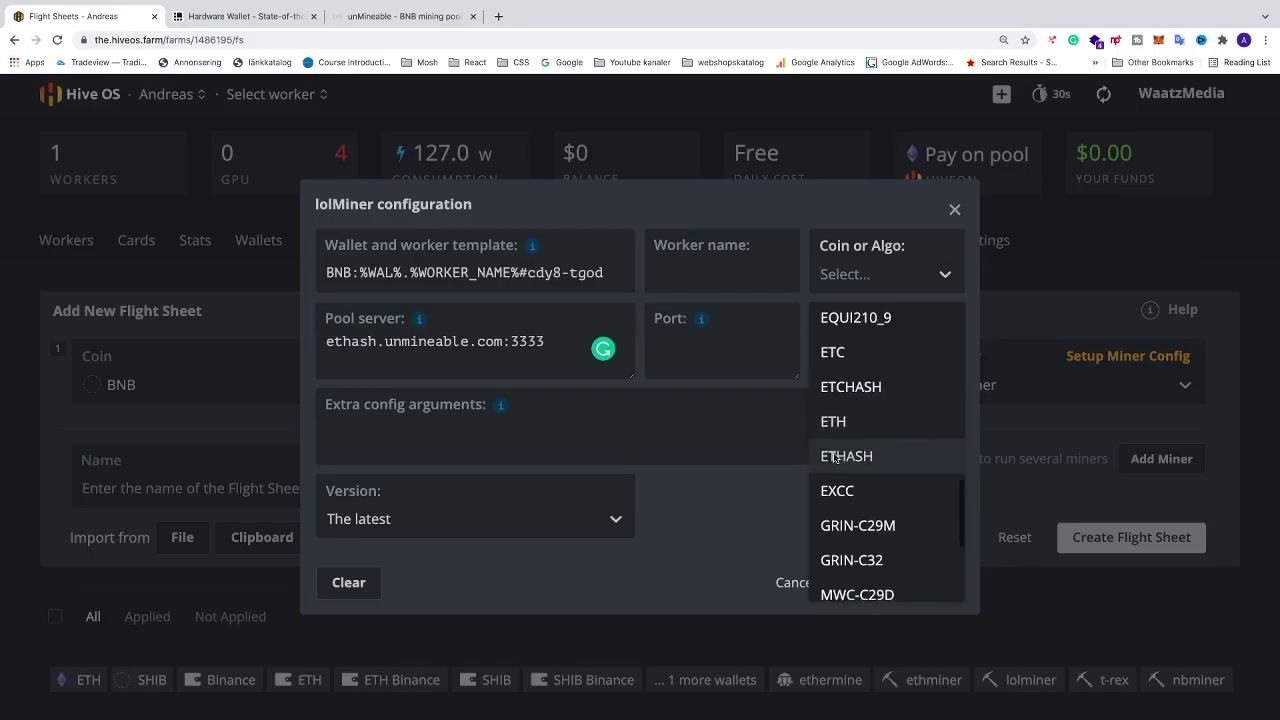
click(846, 457)
Step: Add '--devices NVIDIA' as an extra config argument and apply the lolMiner changes
click(403, 442)
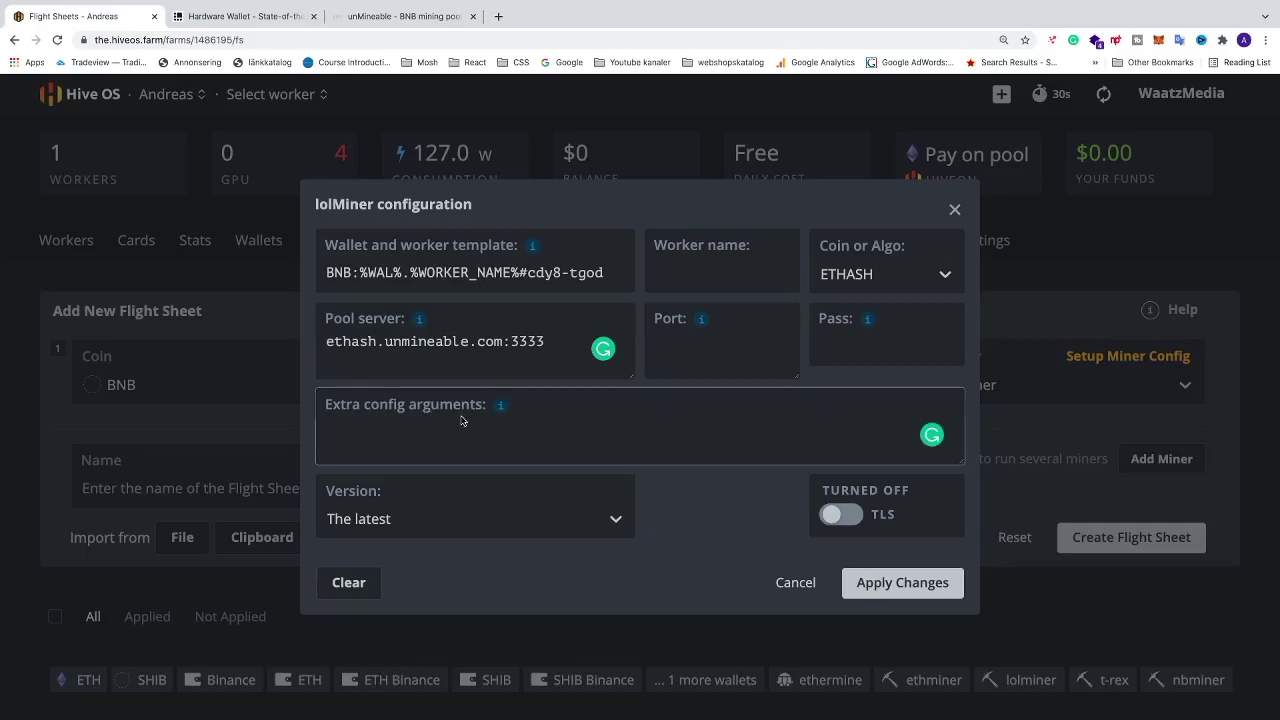
mouse_move(500, 410)
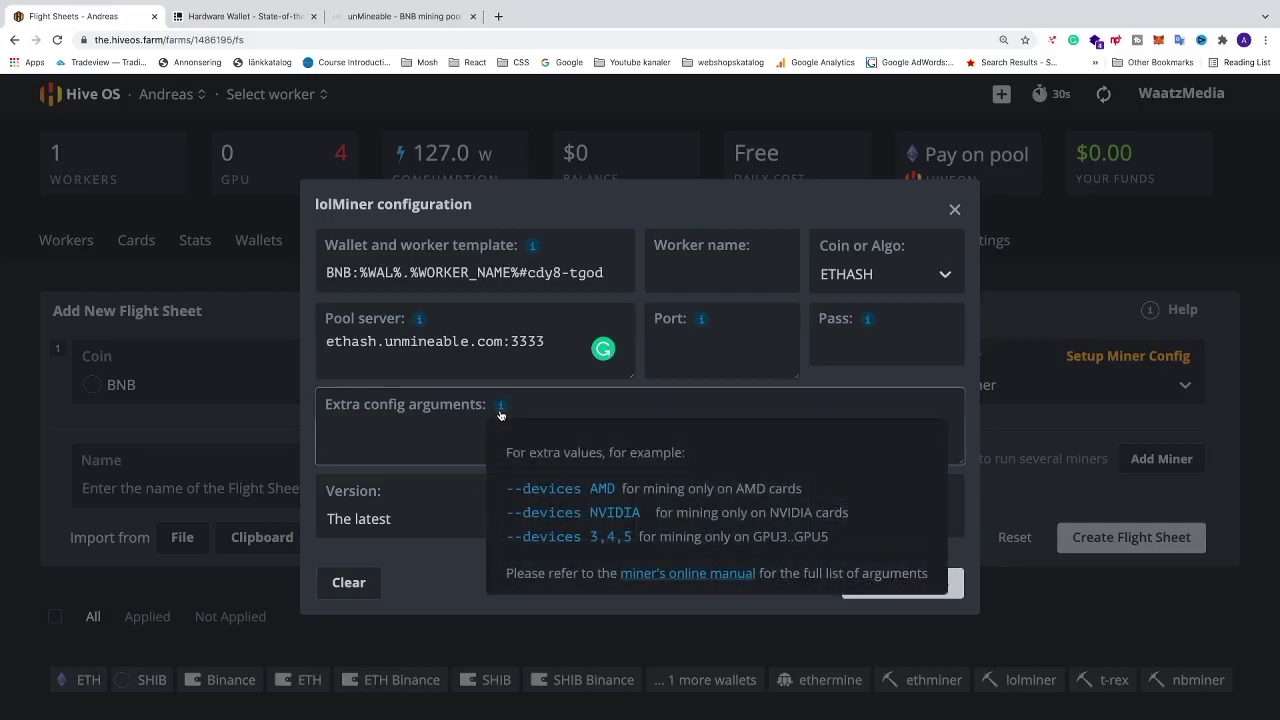
click(575, 517)
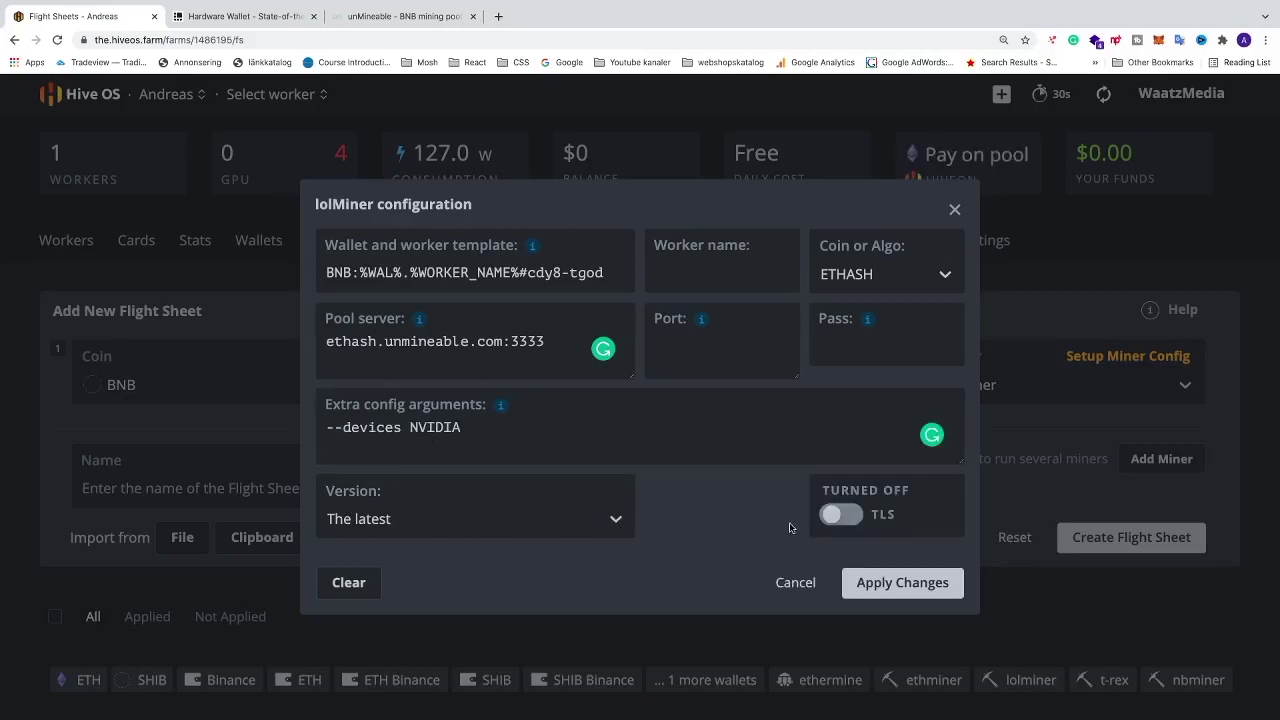
click(876, 590)
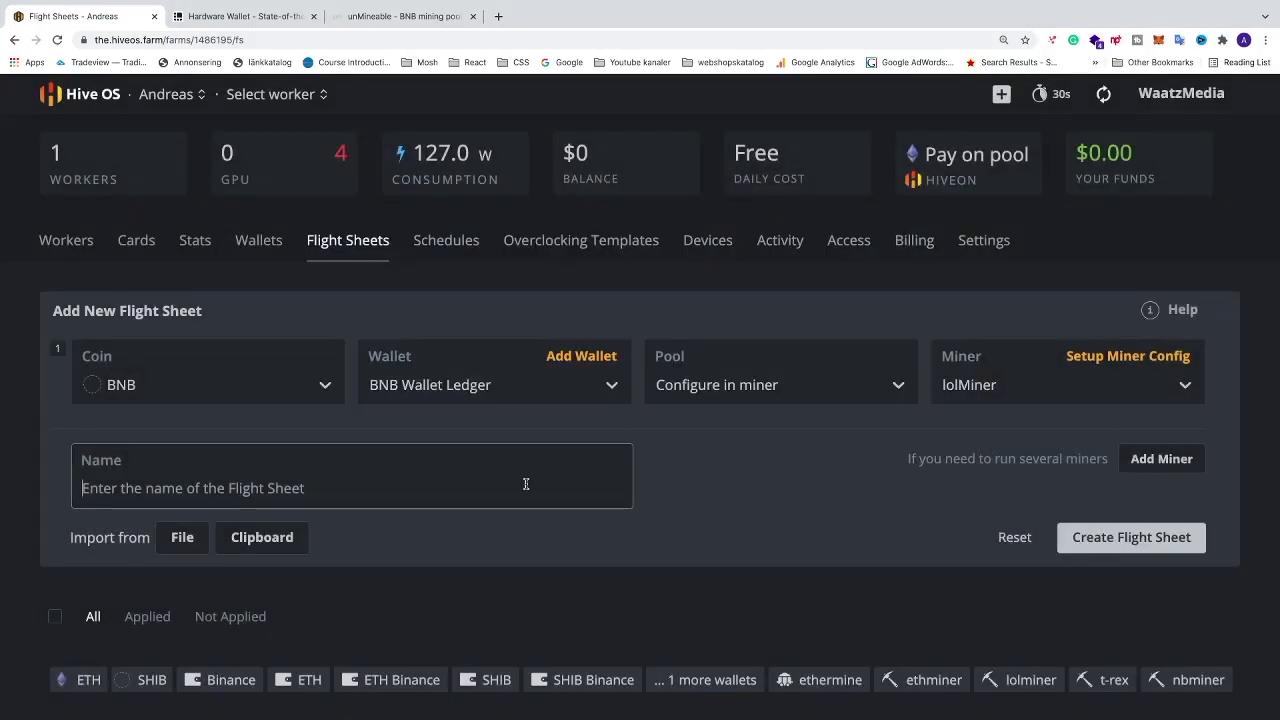
Step: Save the new flight sheet as 'BNB Flight Sheet' and go to the Workers list
text(BNB)
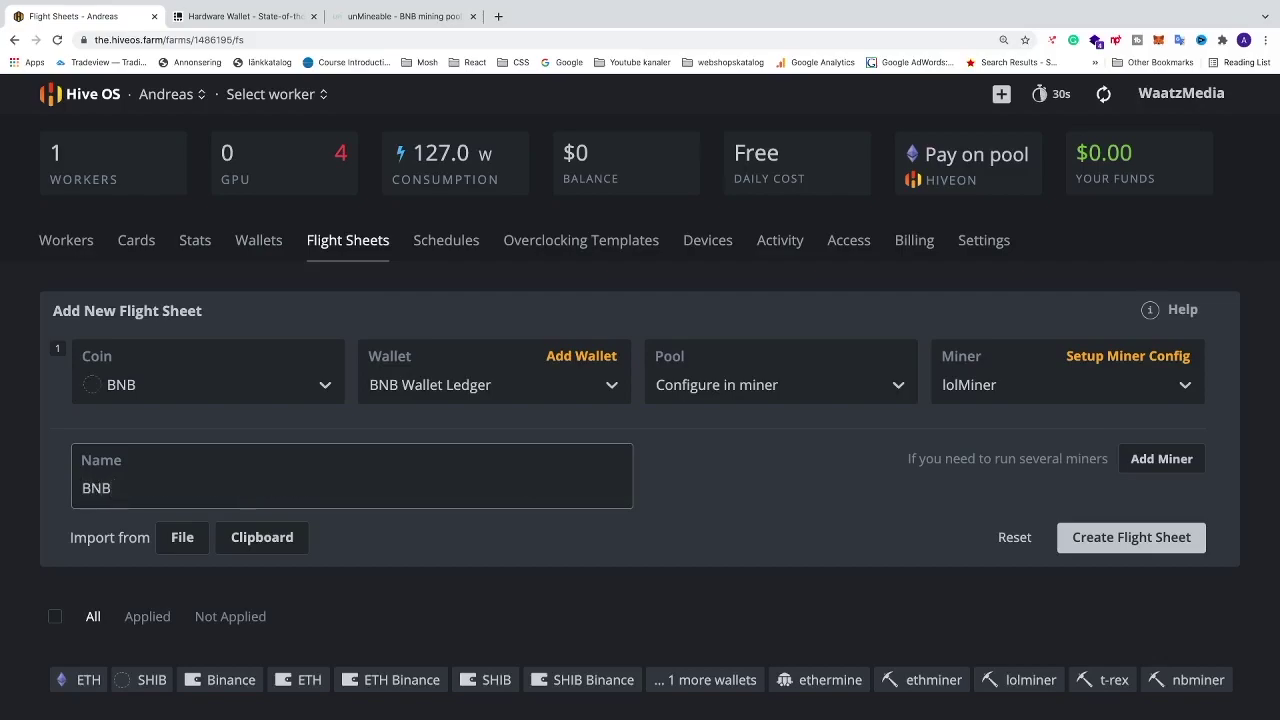
text( Flight Sheet)
click(1090, 541)
scroll(892, 527, up, 10)
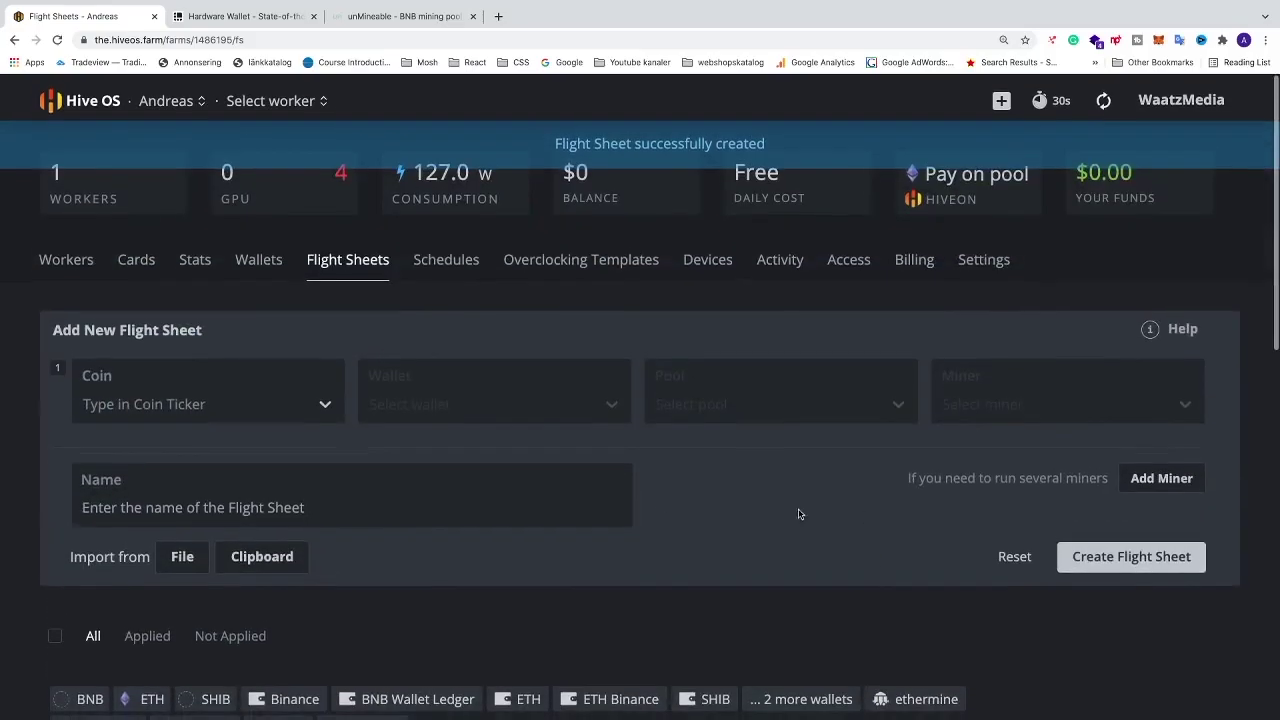
click(65, 256)
Step: Apply BNB Flight Sheet to the rig Sun from its Flight Sheet section
click(100, 370)
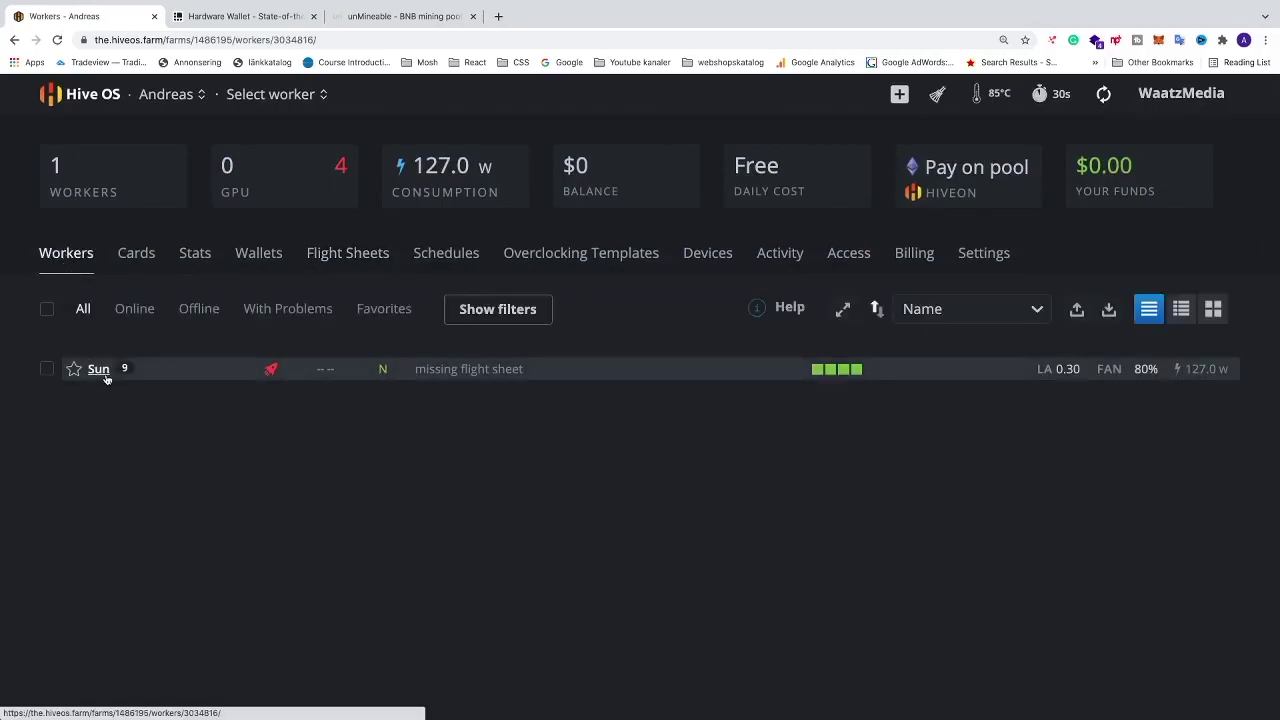
click(160, 322)
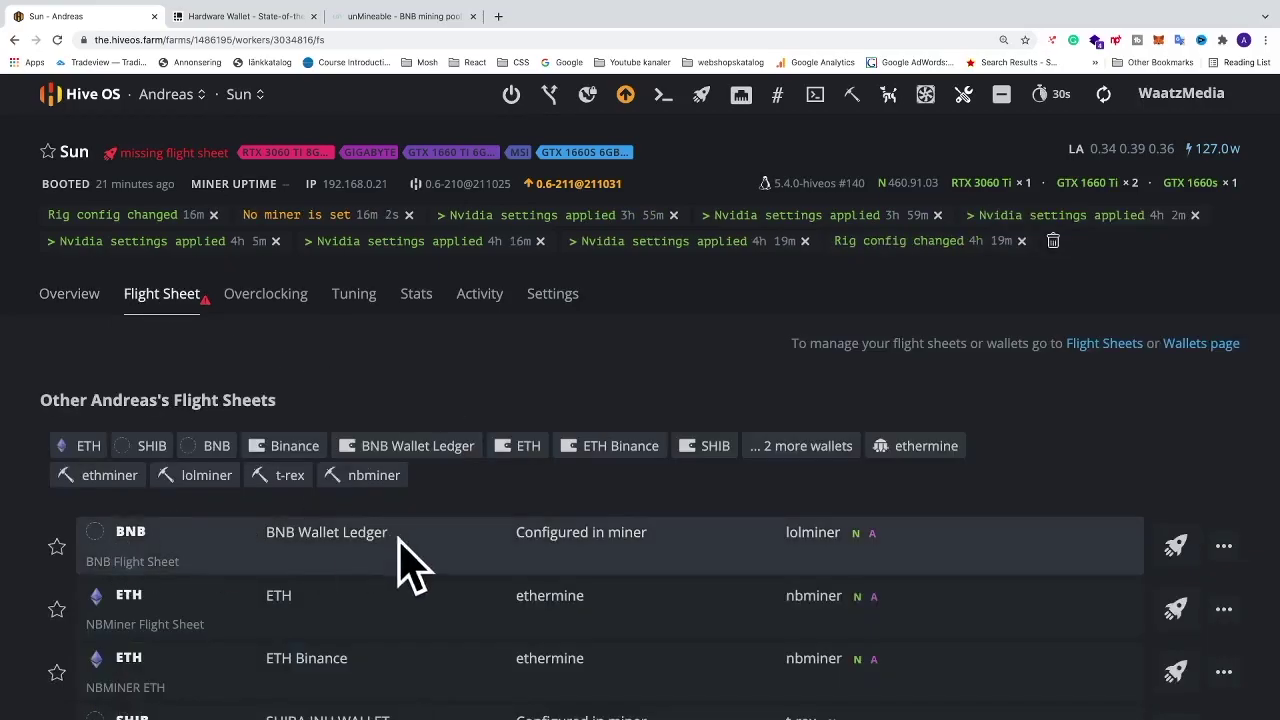
click(1175, 546)
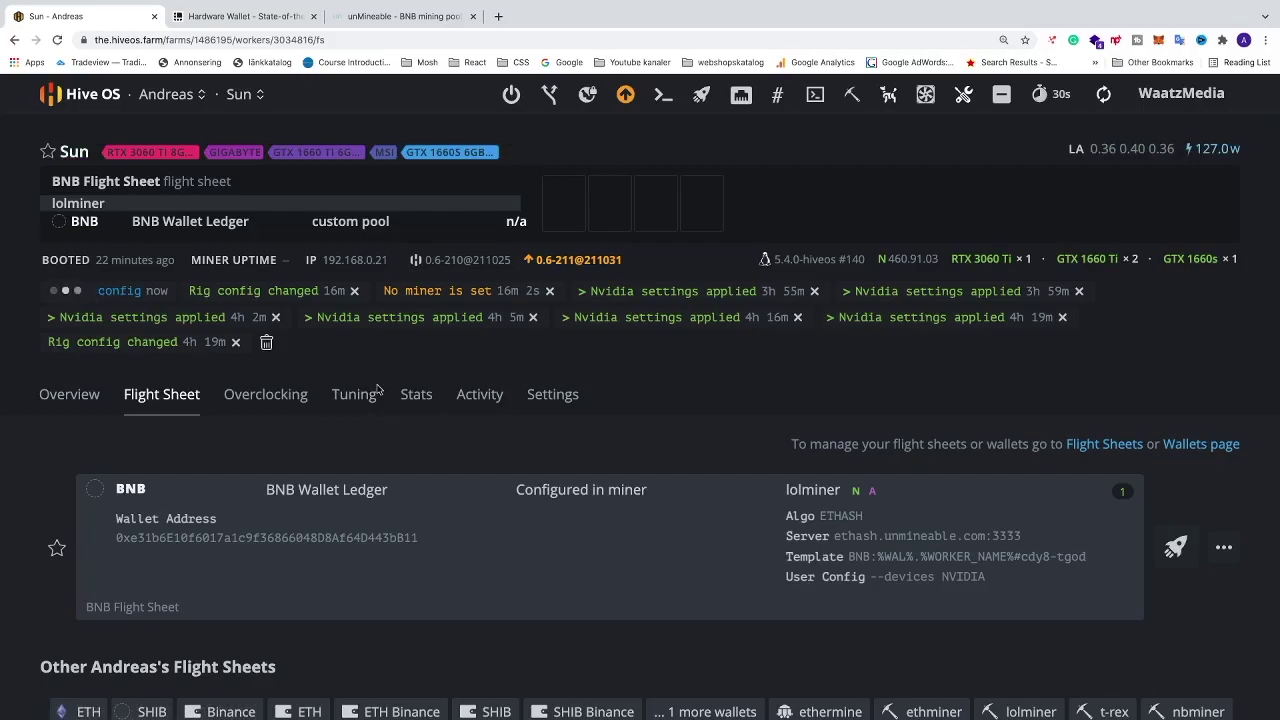
Step: Look over Sun's GPU overview and the GPU 0 overclock settings, closing them unchanged
click(89, 397)
scroll(352, 438, down, 2)
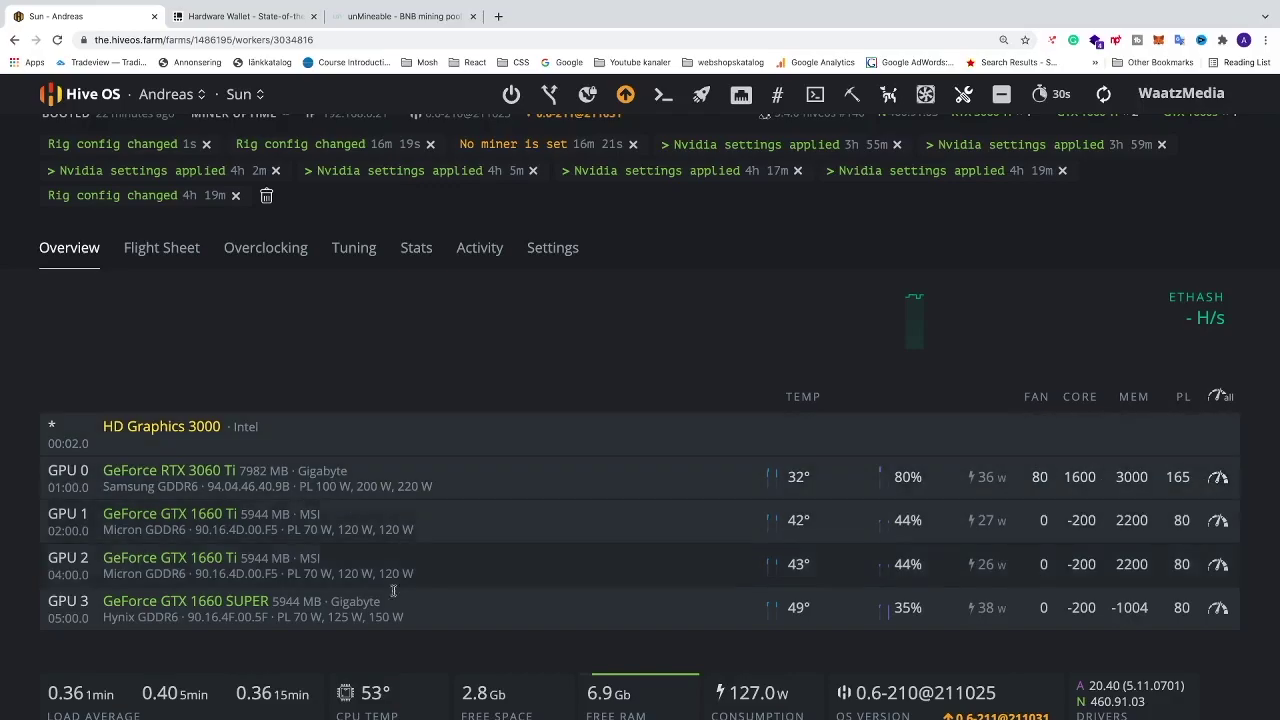
click(1218, 480)
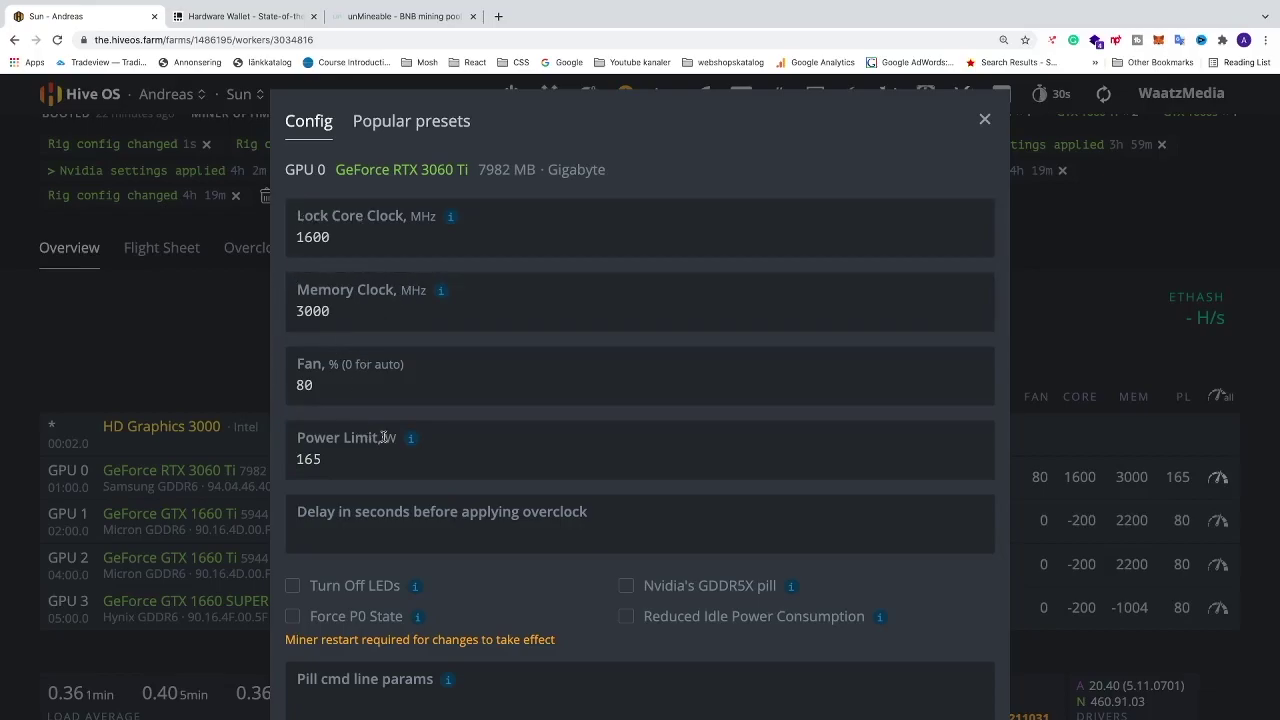
scroll(750, 460, down, 3)
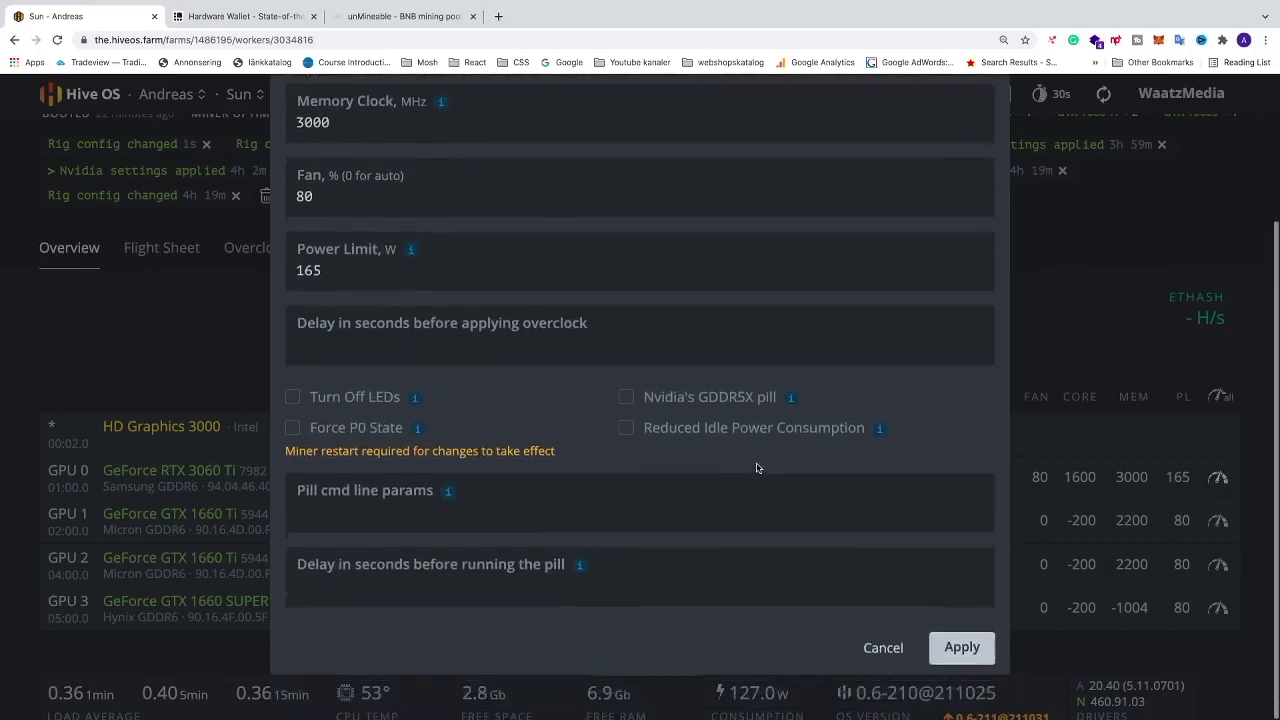
click(883, 648)
Step: Confirm Sun's ETHASH hashrate of 72.64 MH and open a blank browser tab
scroll(797, 503, up, 1)
scroll(797, 503, up, 2)
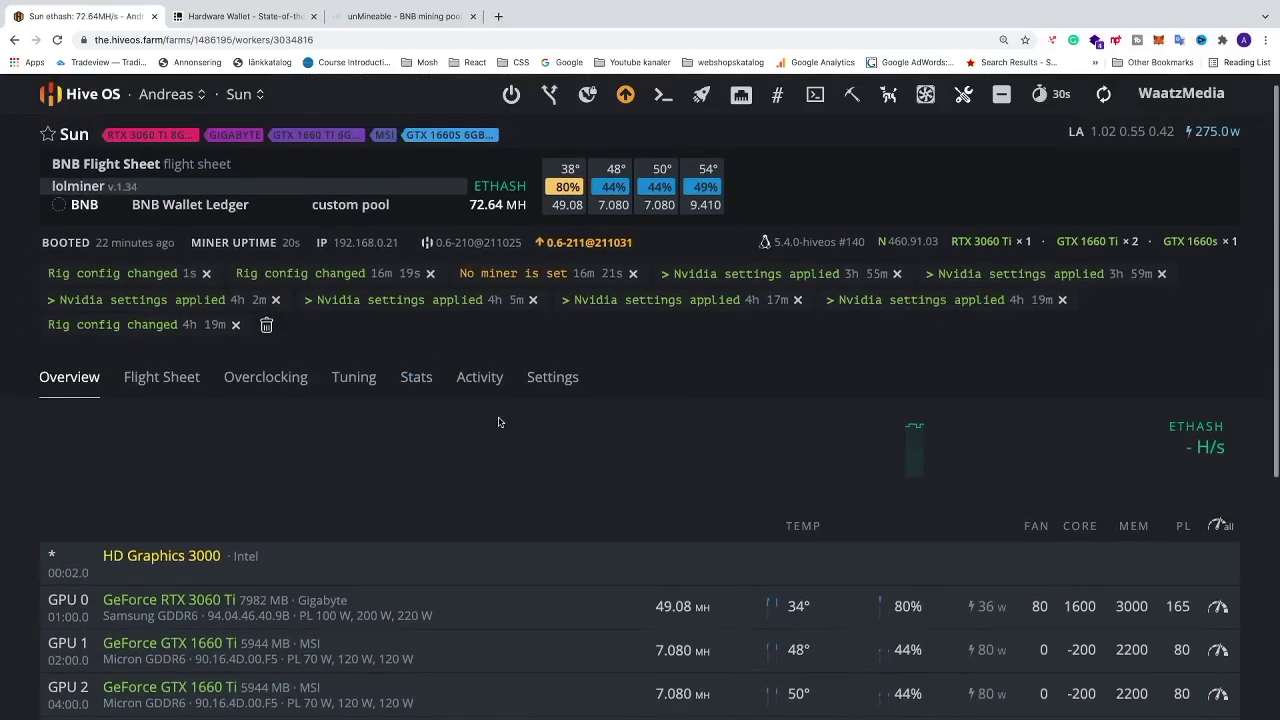
click(497, 17)
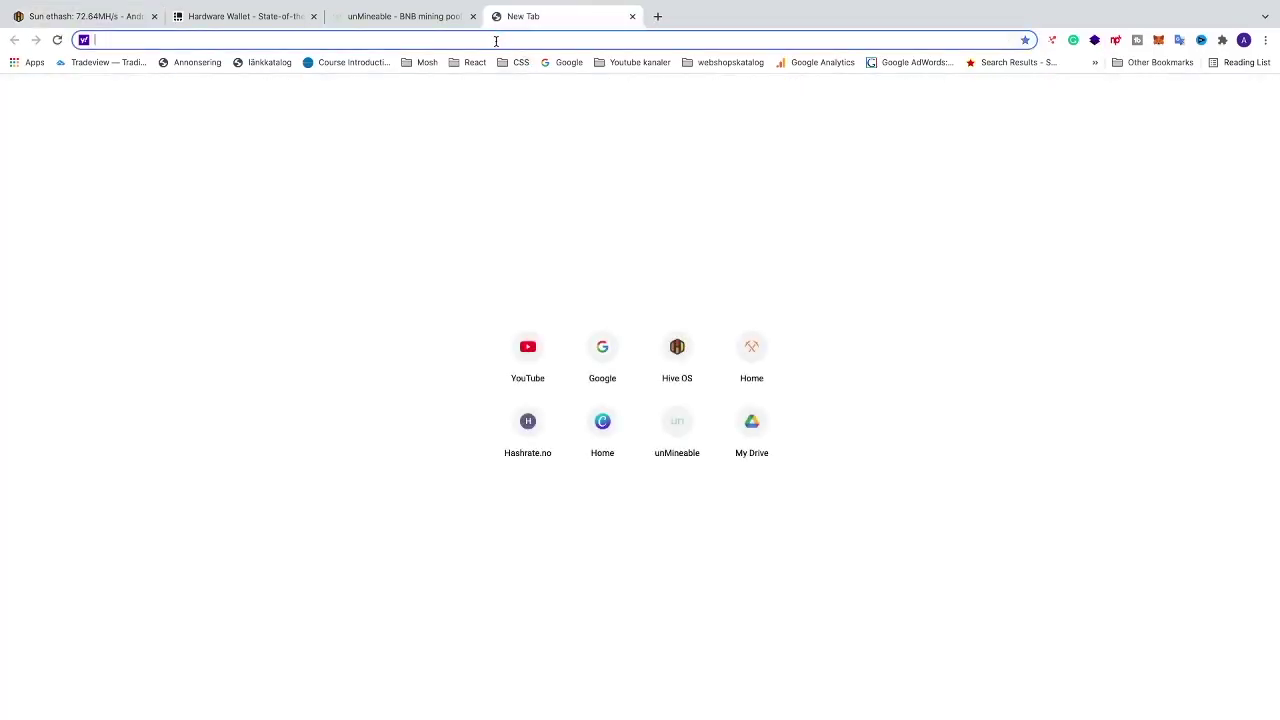
Step: Bring up hashrate.no, checking back briefly on Sun's worker overview
text(hashrate.no)
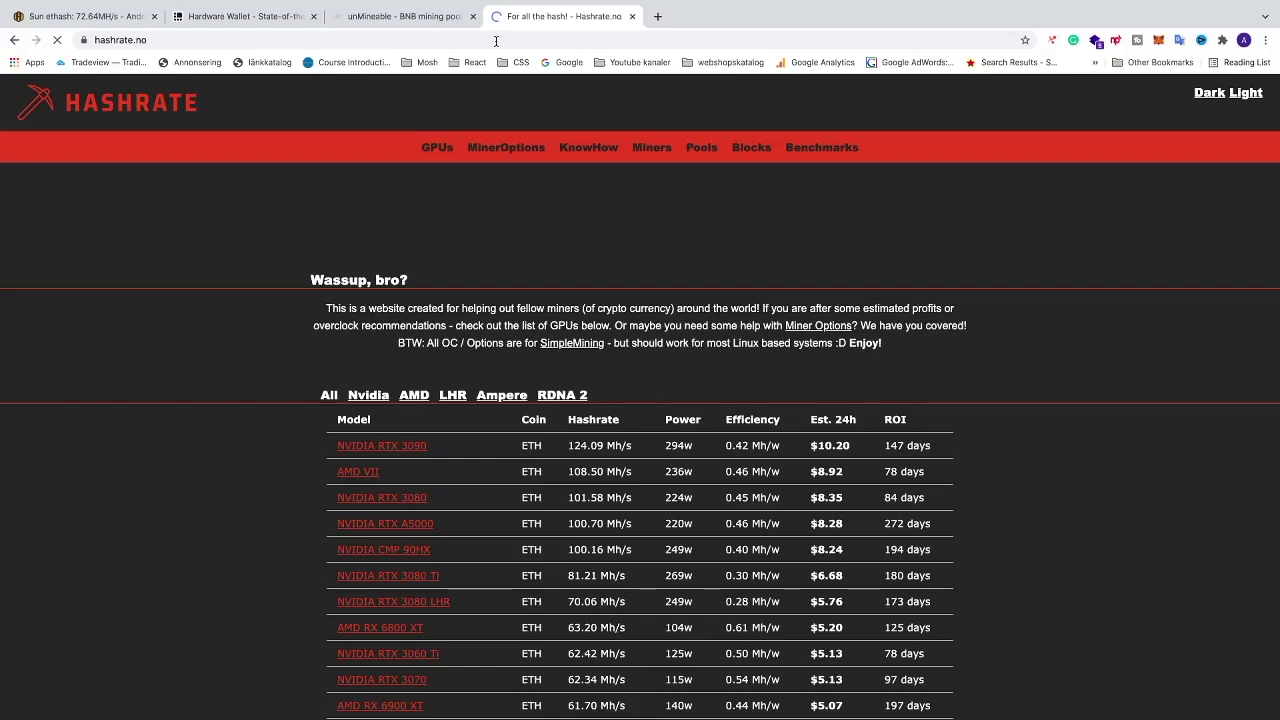
scroll(280, 440, down, 1)
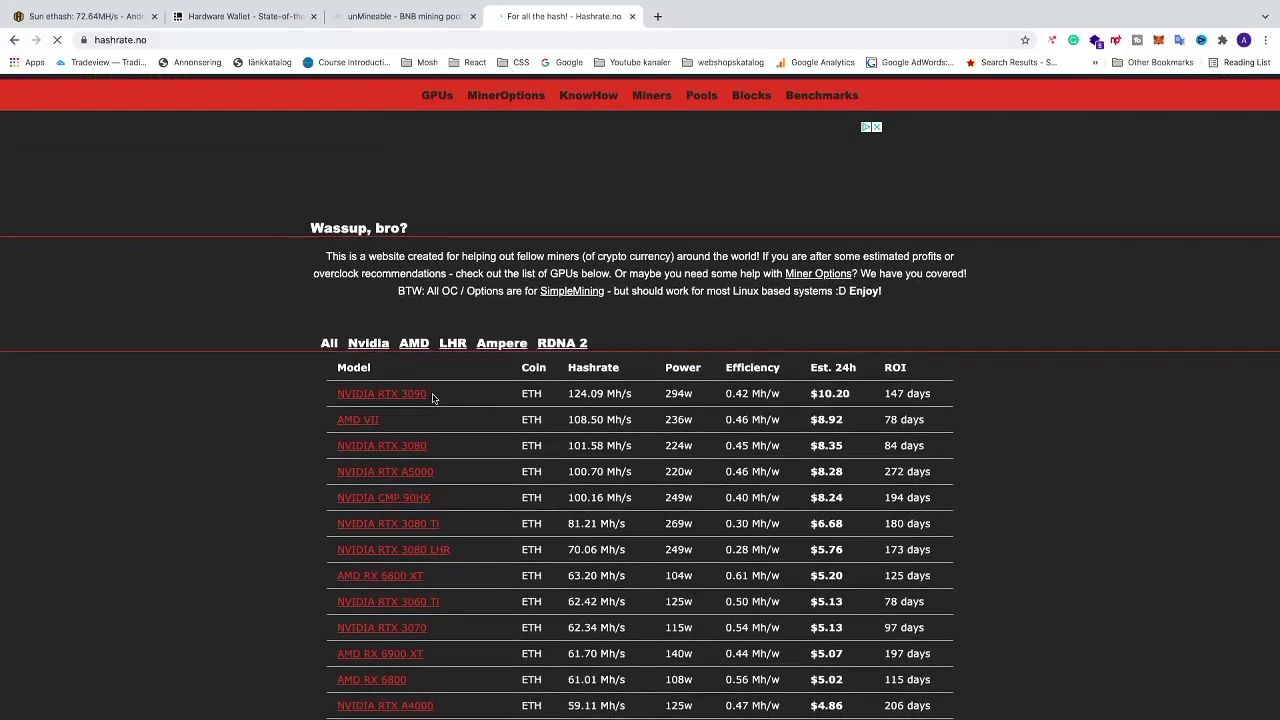
click(100, 16)
scroll(349, 432, down, 1)
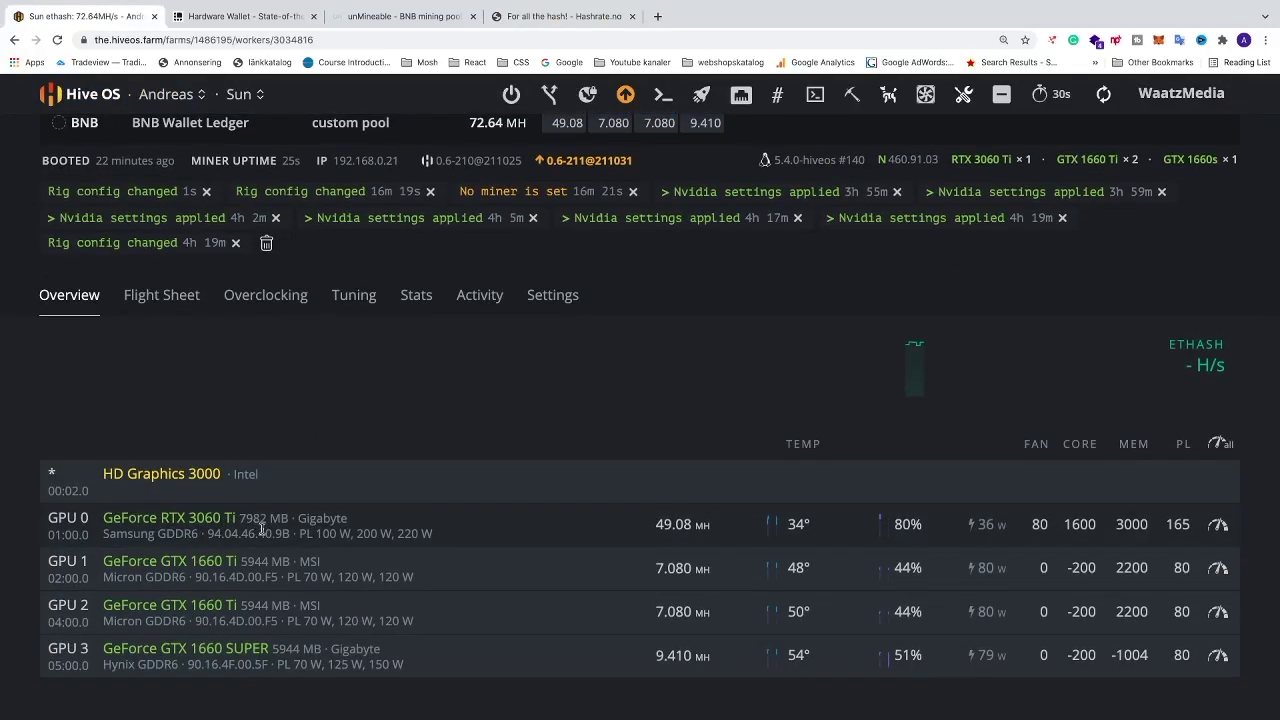
click(528, 17)
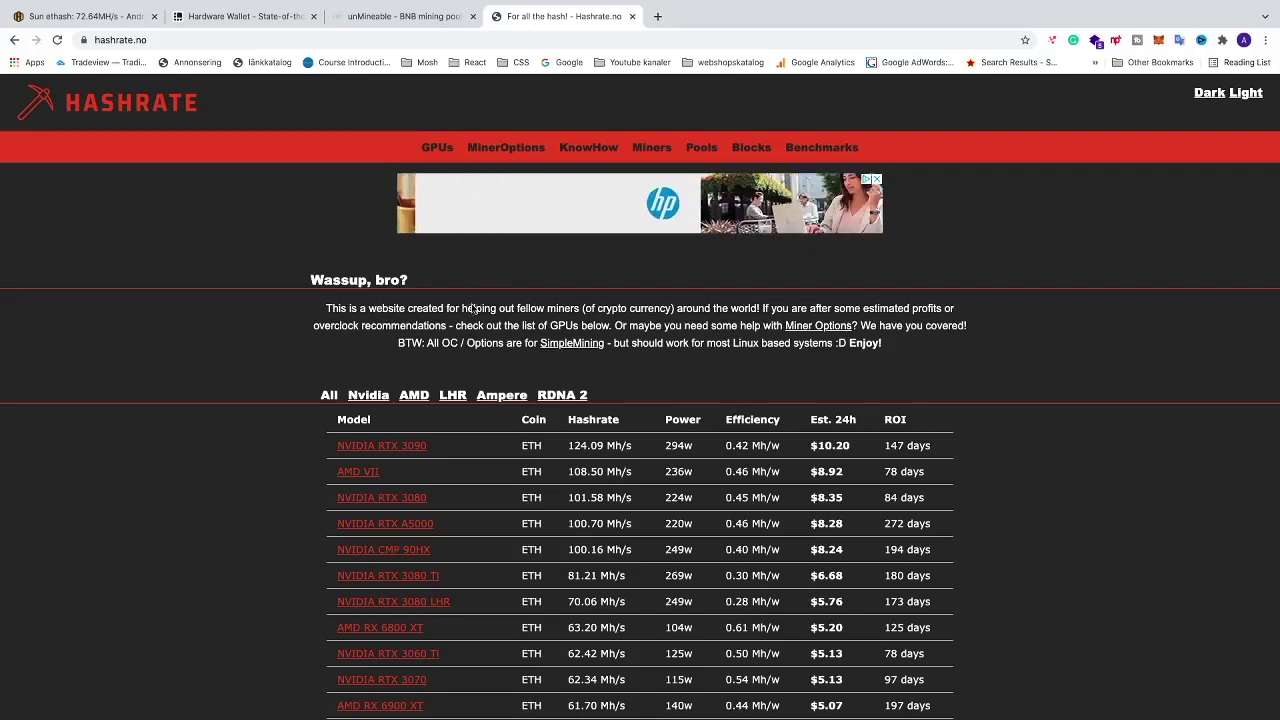
Step: Filter to NVIDIA LHR cards and view the RTX 3060 Ti LHR Ethereum overclock settings
click(453, 396)
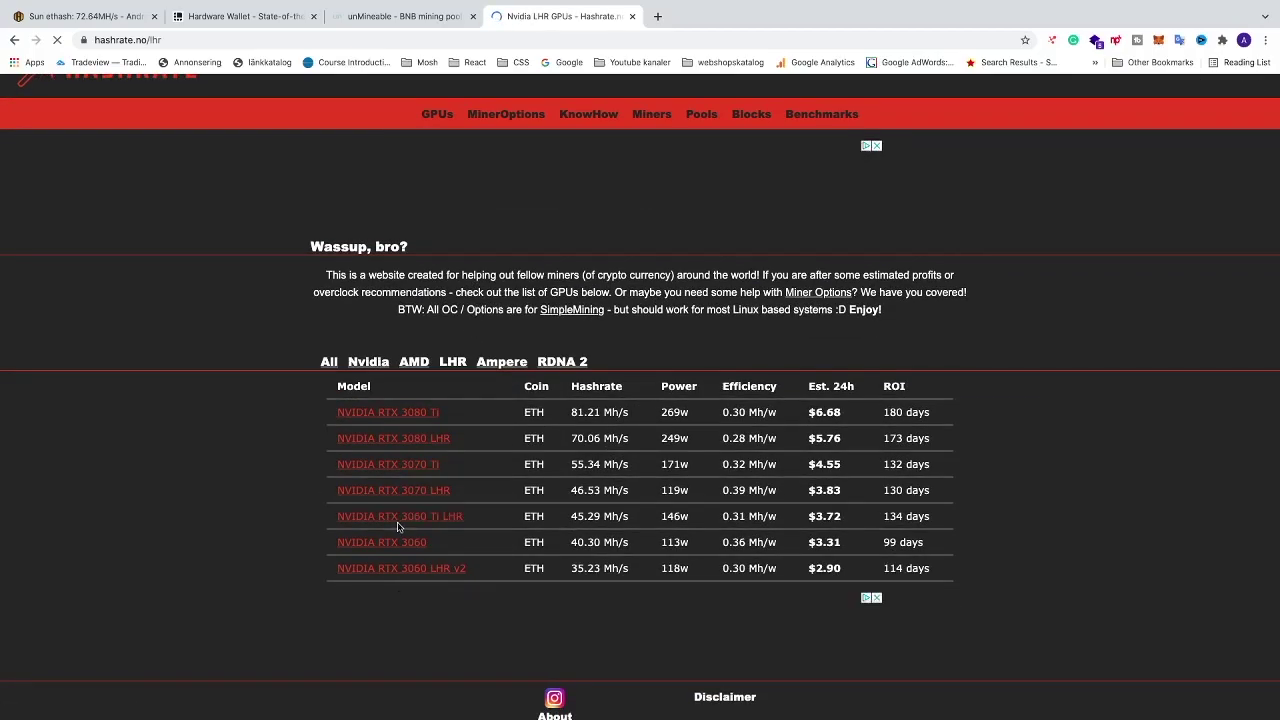
scroll(411, 520, up, 5)
scroll(411, 524, up, 1)
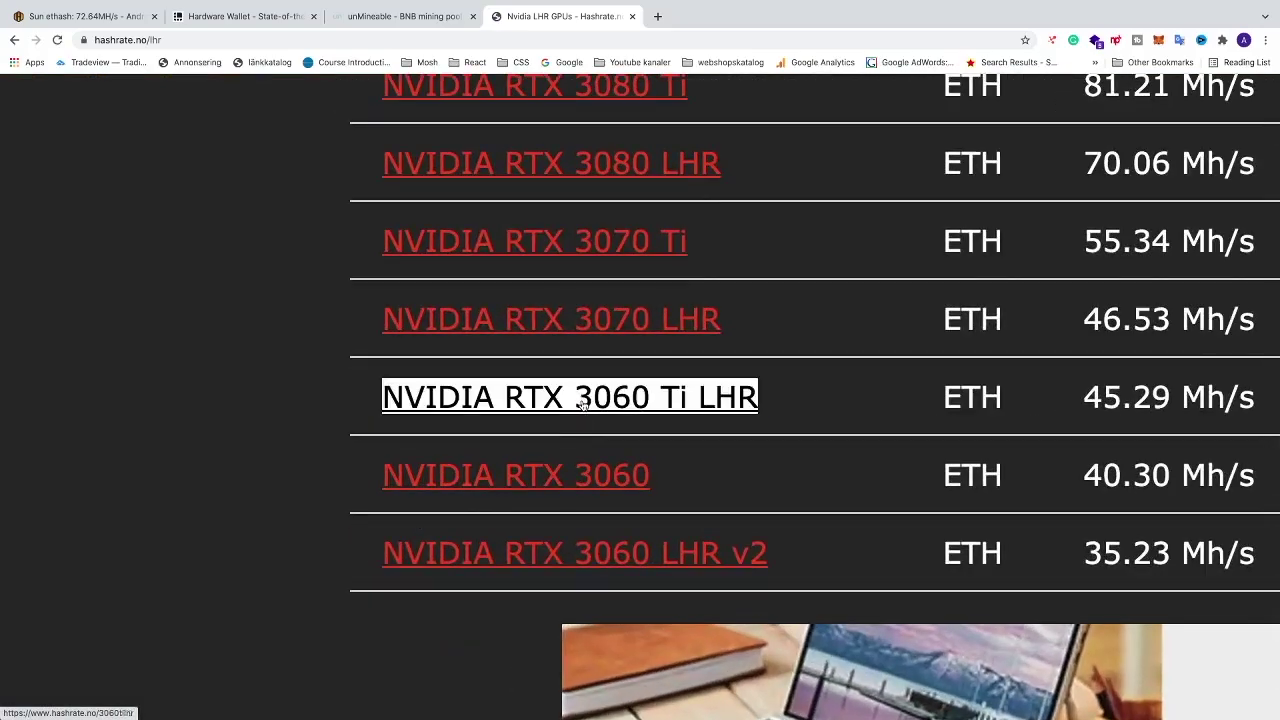
click(583, 404)
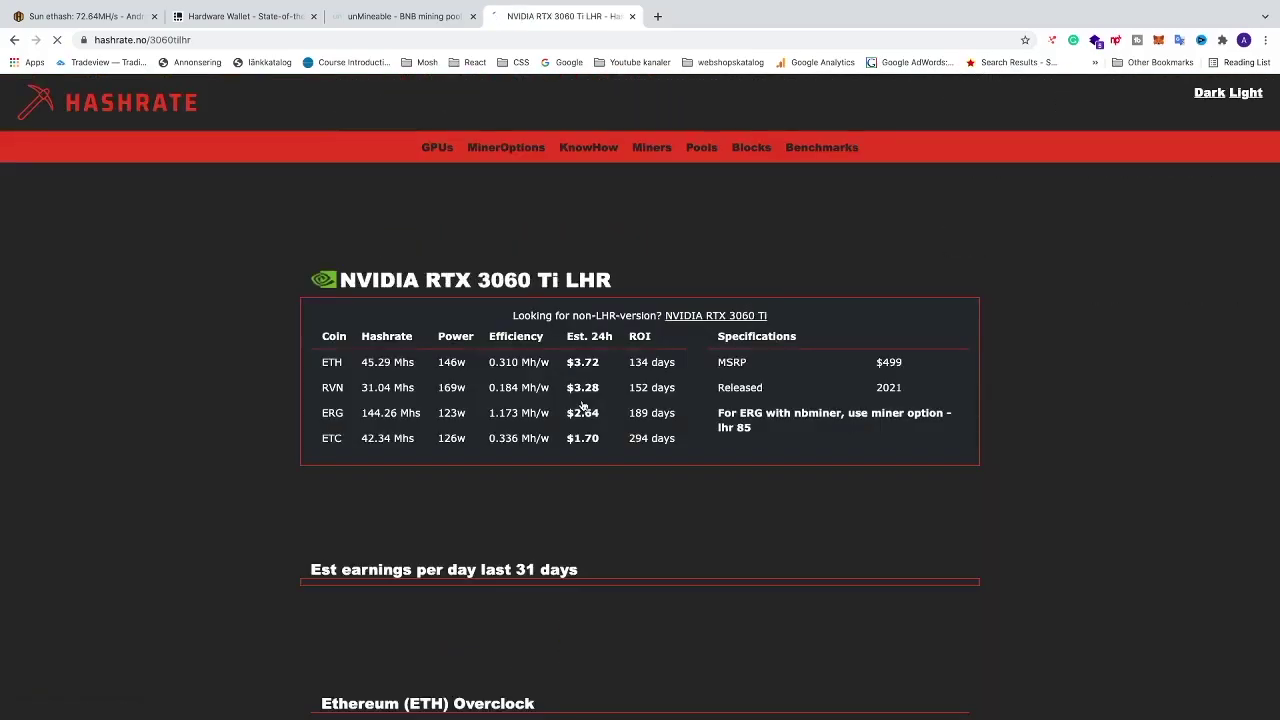
scroll(423, 589, down, 5)
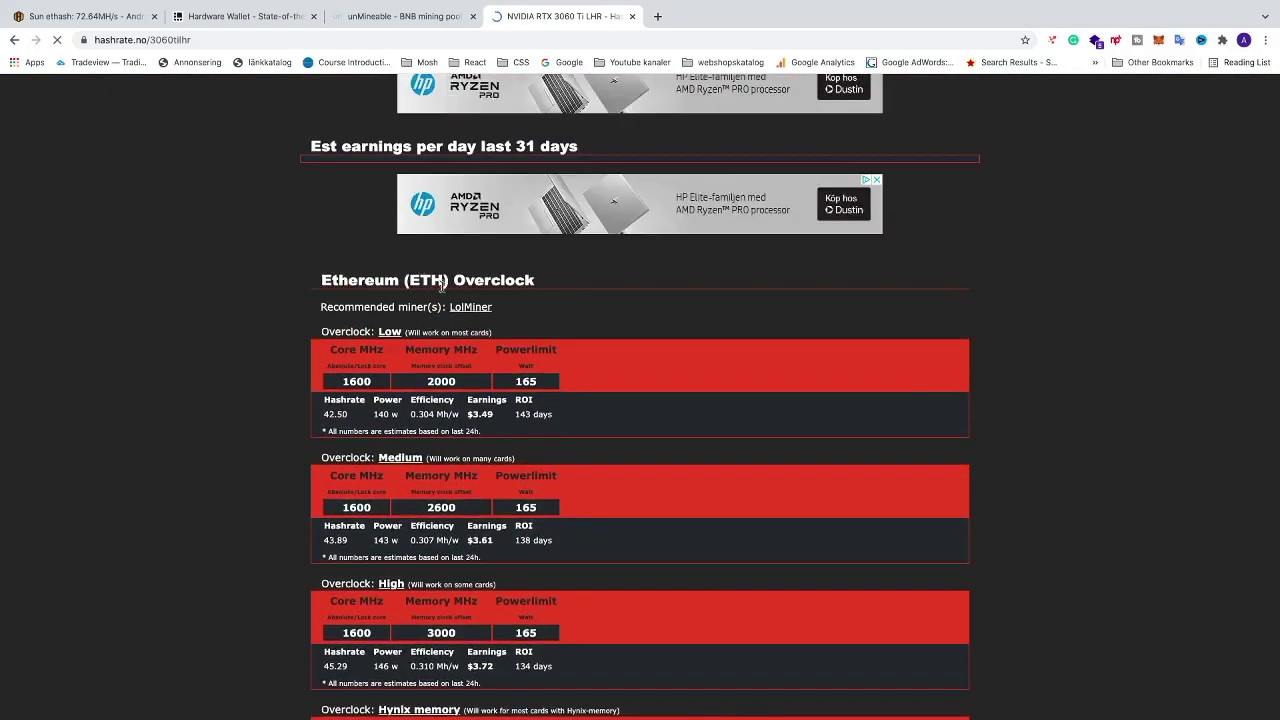
scroll(441, 285, down, 2)
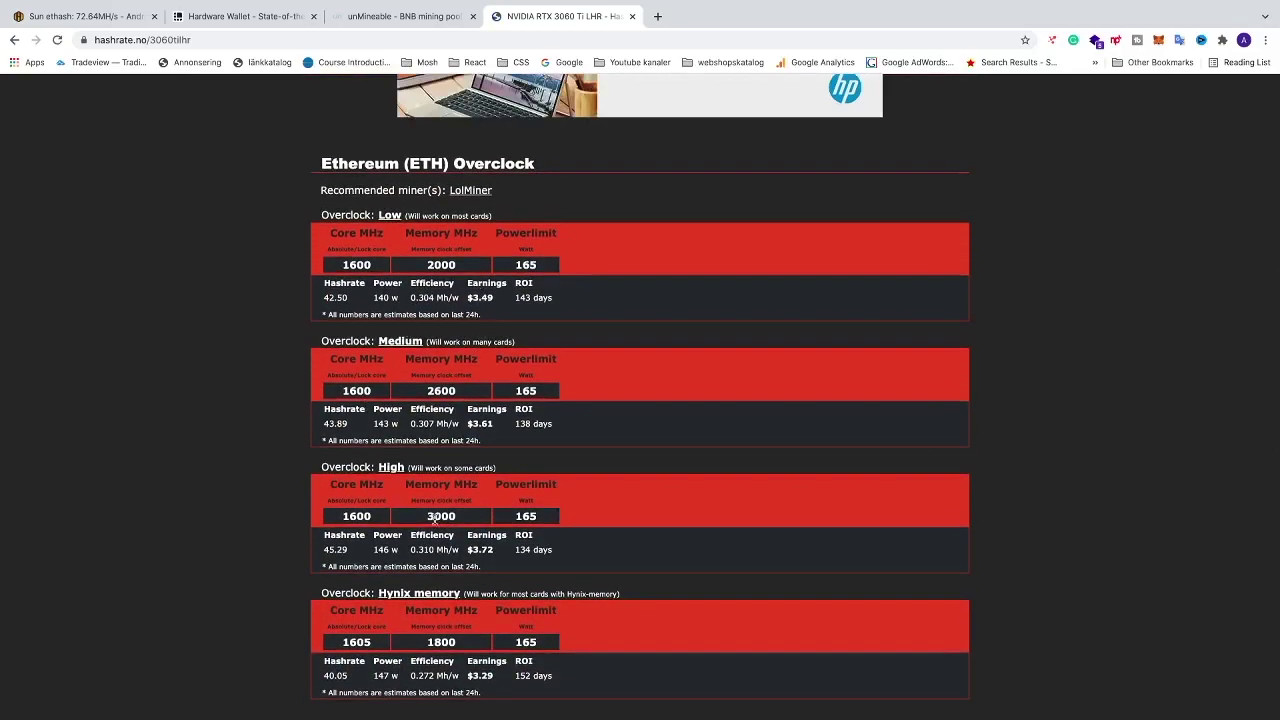
scroll(526, 485, down, 1)
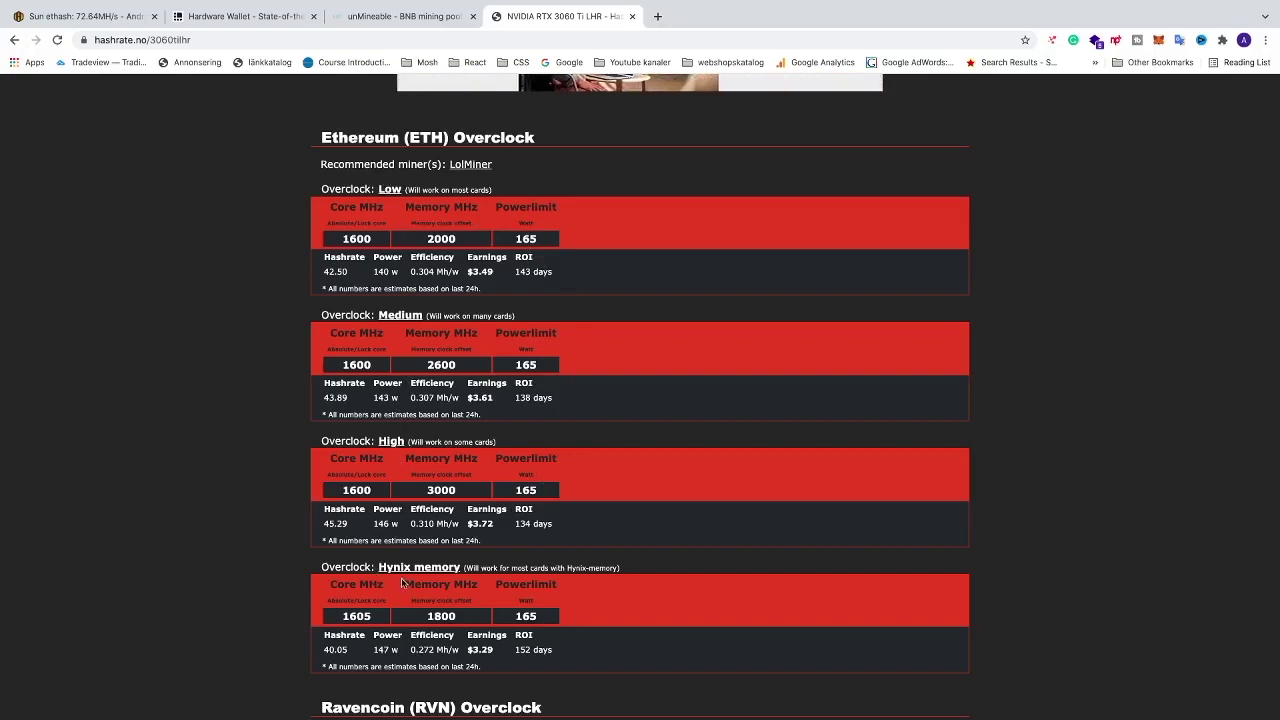
Step: Return to the Sun worker page, now at 134.4 MH with core 1600, memory 3000, power 165
click(105, 17)
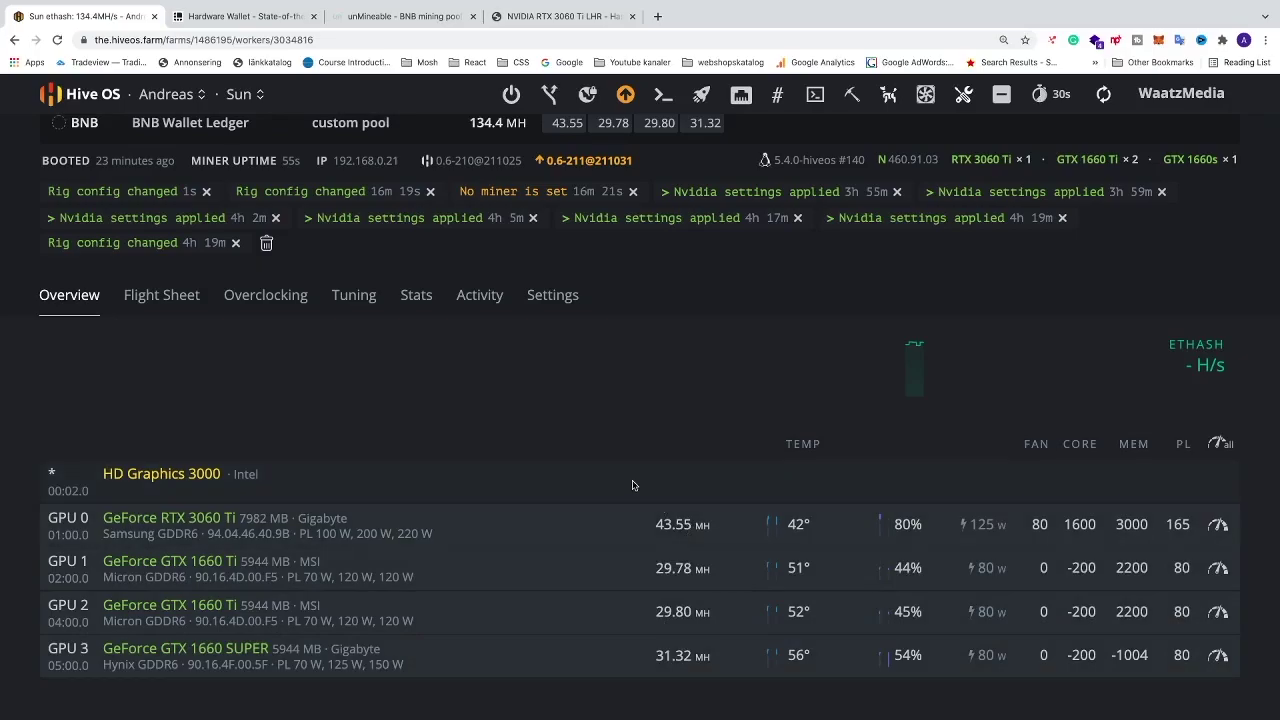
scroll(482, 416, up, 1)
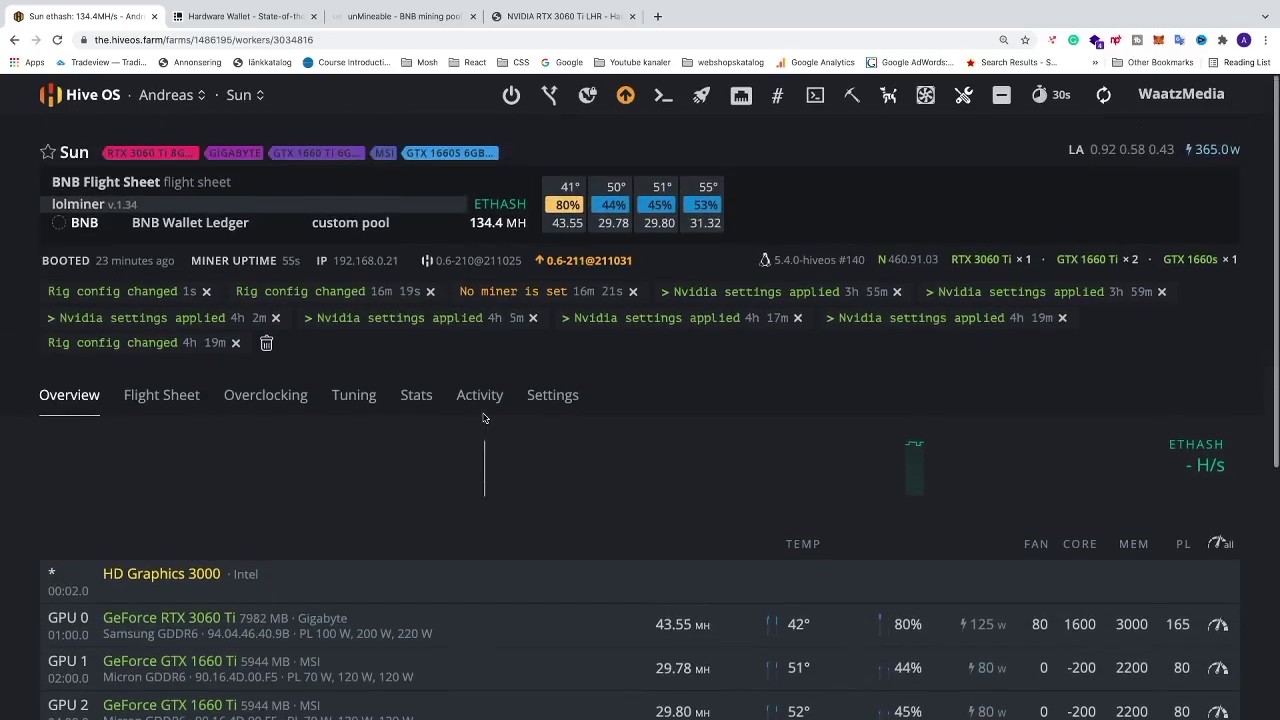
Step: Look up the BNB address stats on unMineable and check the 0.04951722 BNB pending balance
click(409, 18)
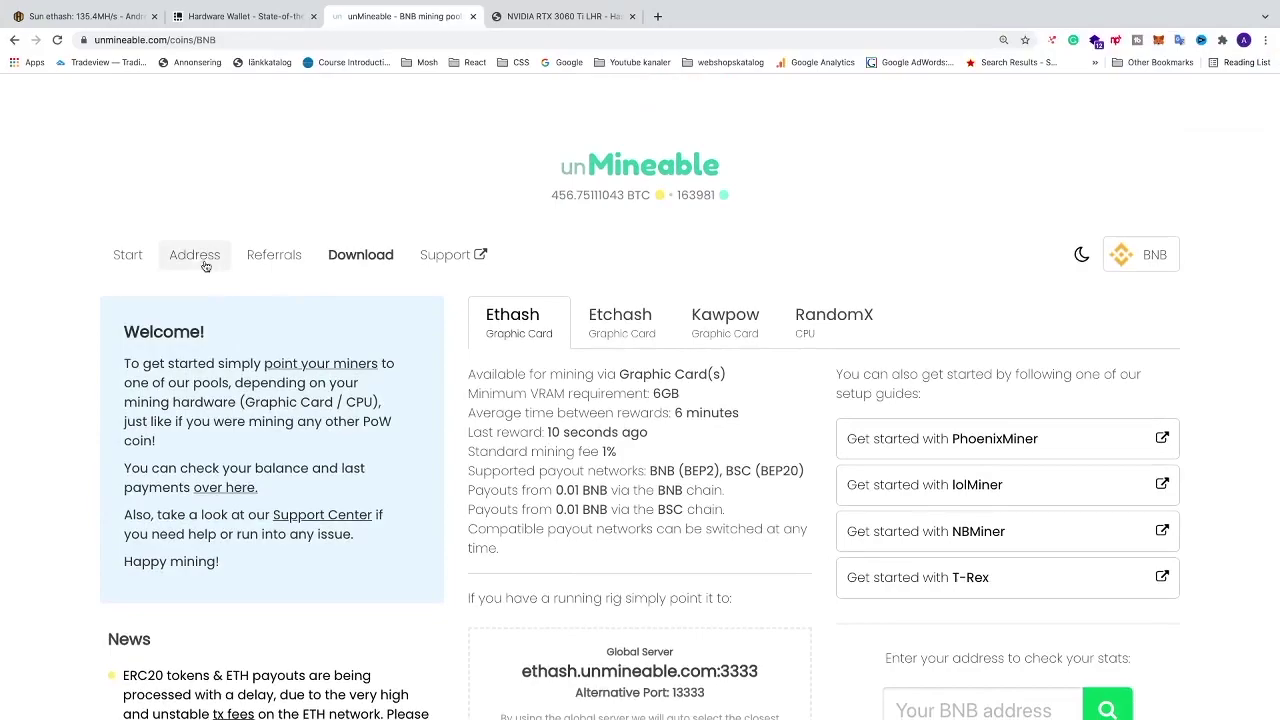
click(196, 257)
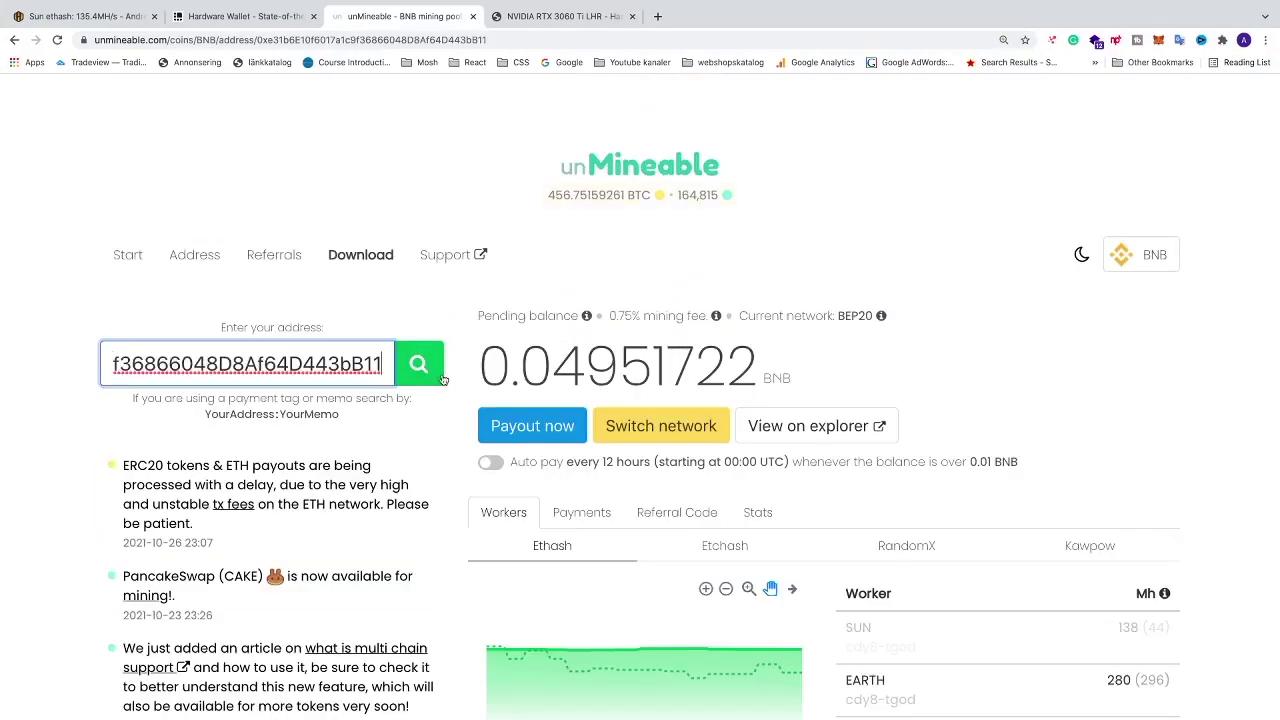
click(440, 379)
scroll(484, 276, down, 1)
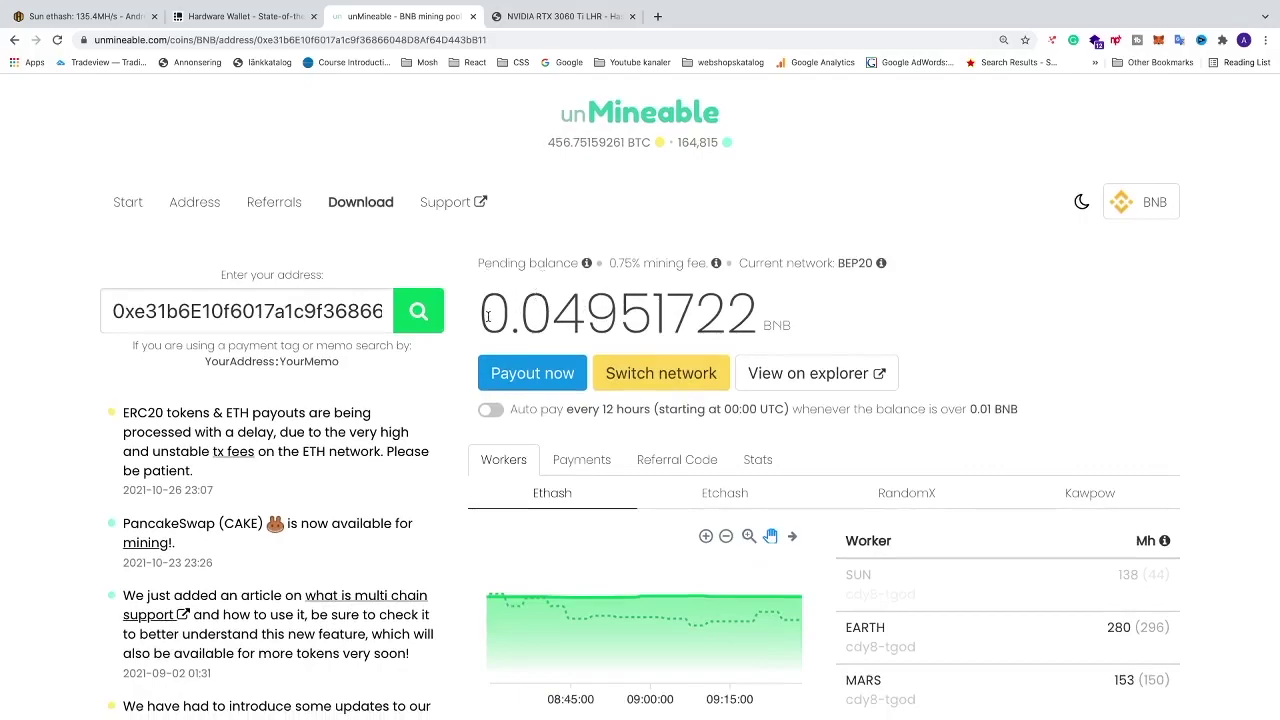
drag(488, 316, 831, 319)
click(831, 319)
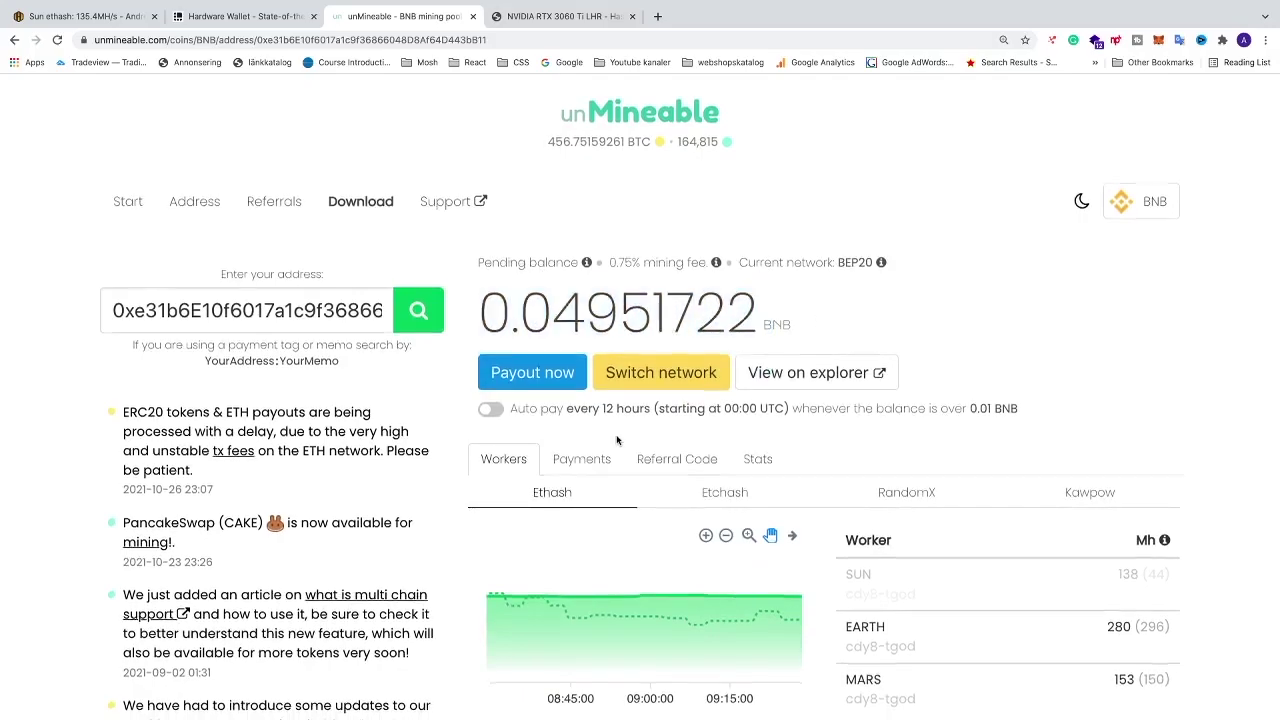
scroll(617, 440, down, 3)
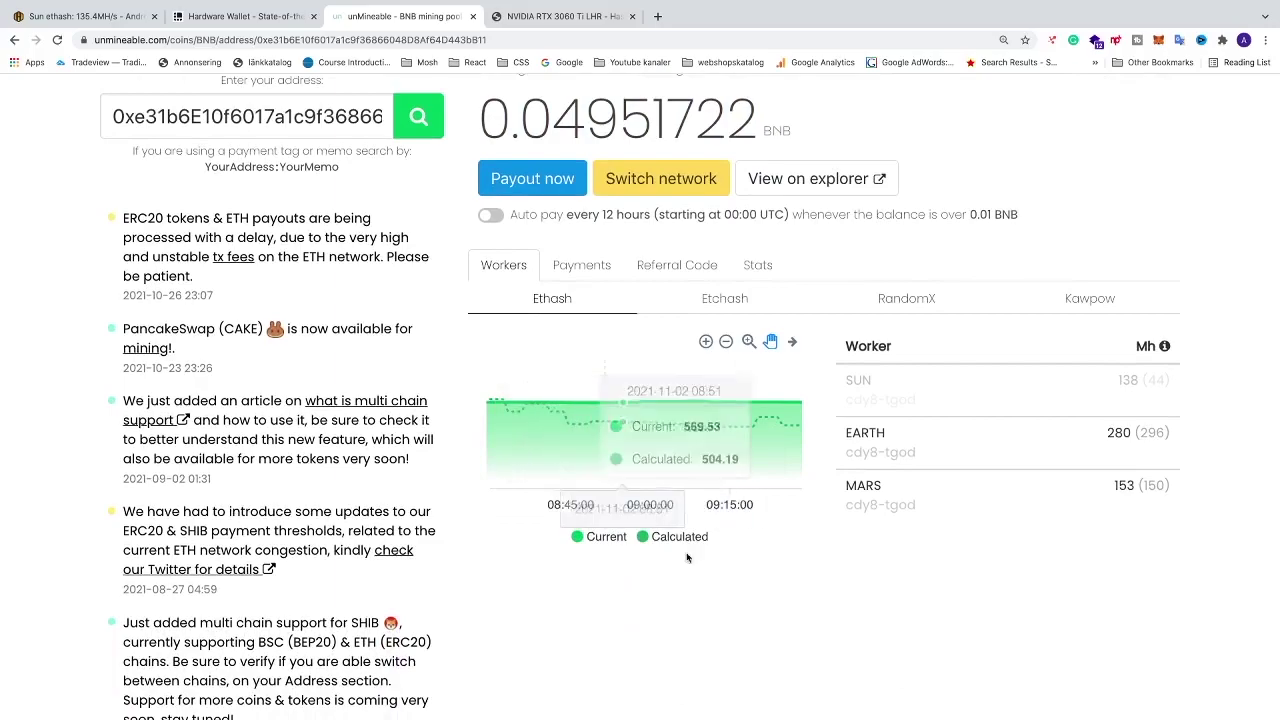
scroll(700, 460, up, 5)
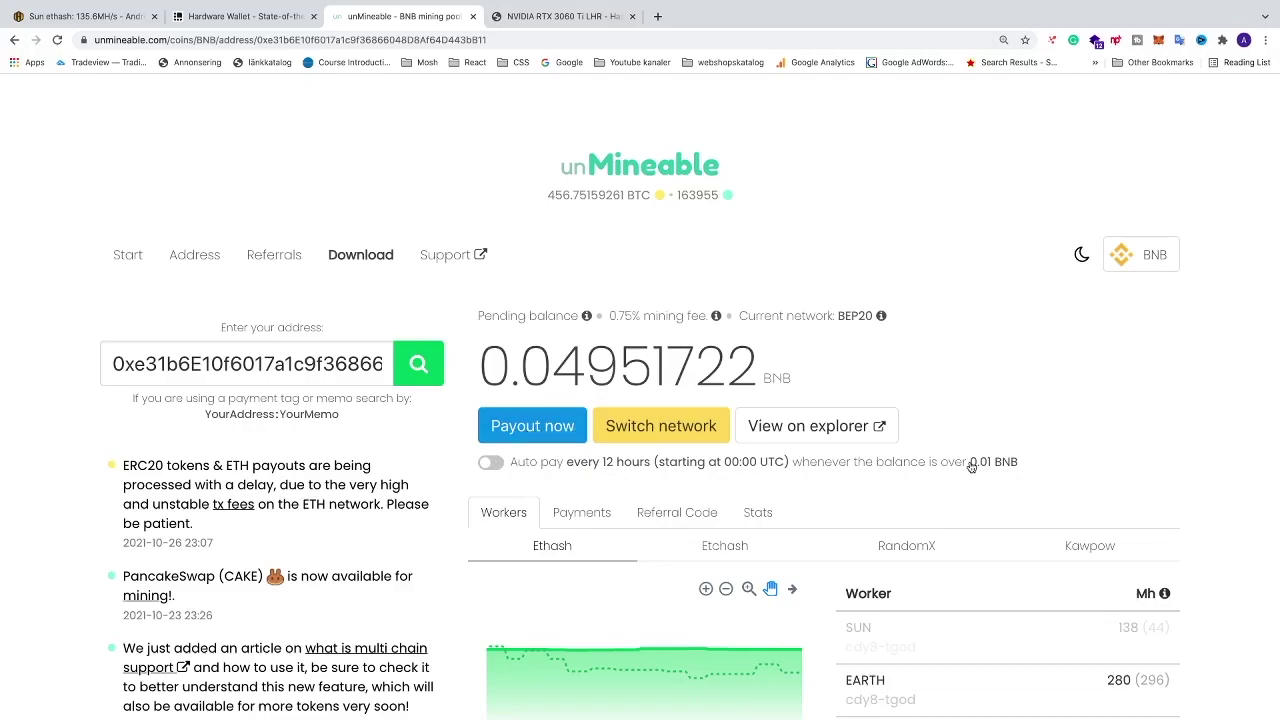
Step: Review the 0.01 BNB payout threshold and 0.75% mining fee, then reset the page zoom
drag(970, 467, 1018, 467)
click(1018, 470)
scroll(577, 436, down, 2)
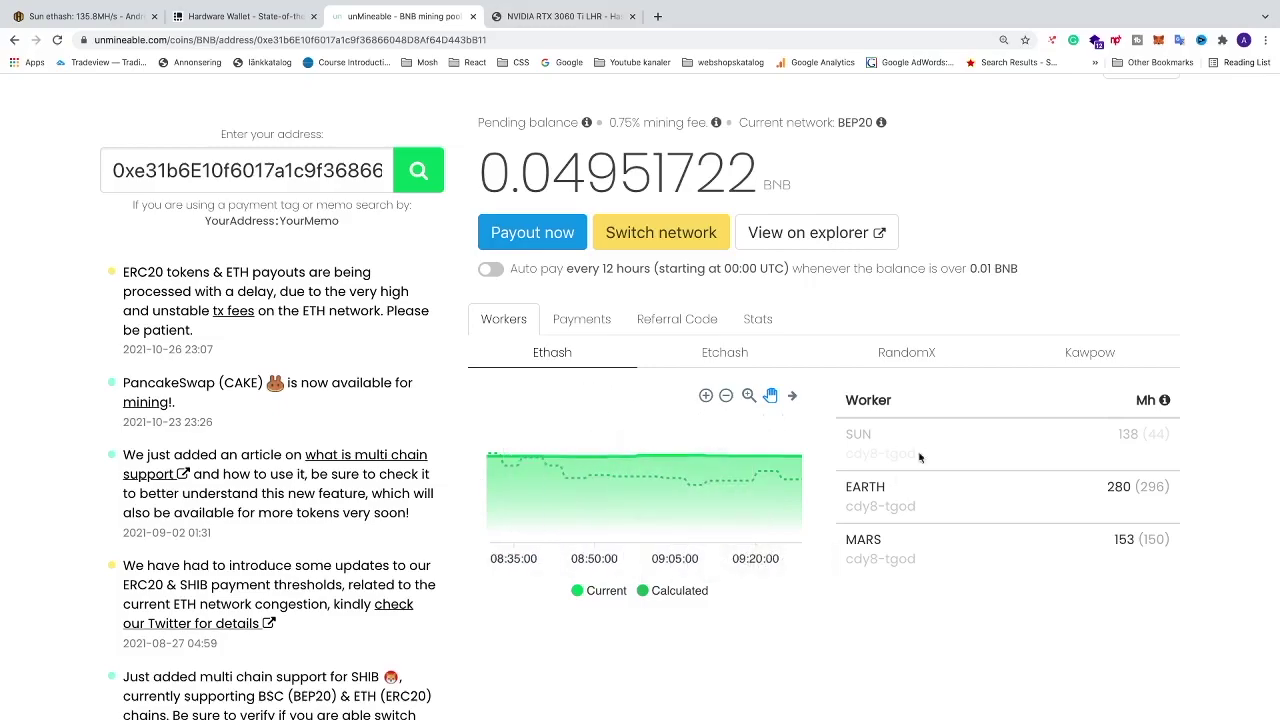
scroll(896, 483, up, 5)
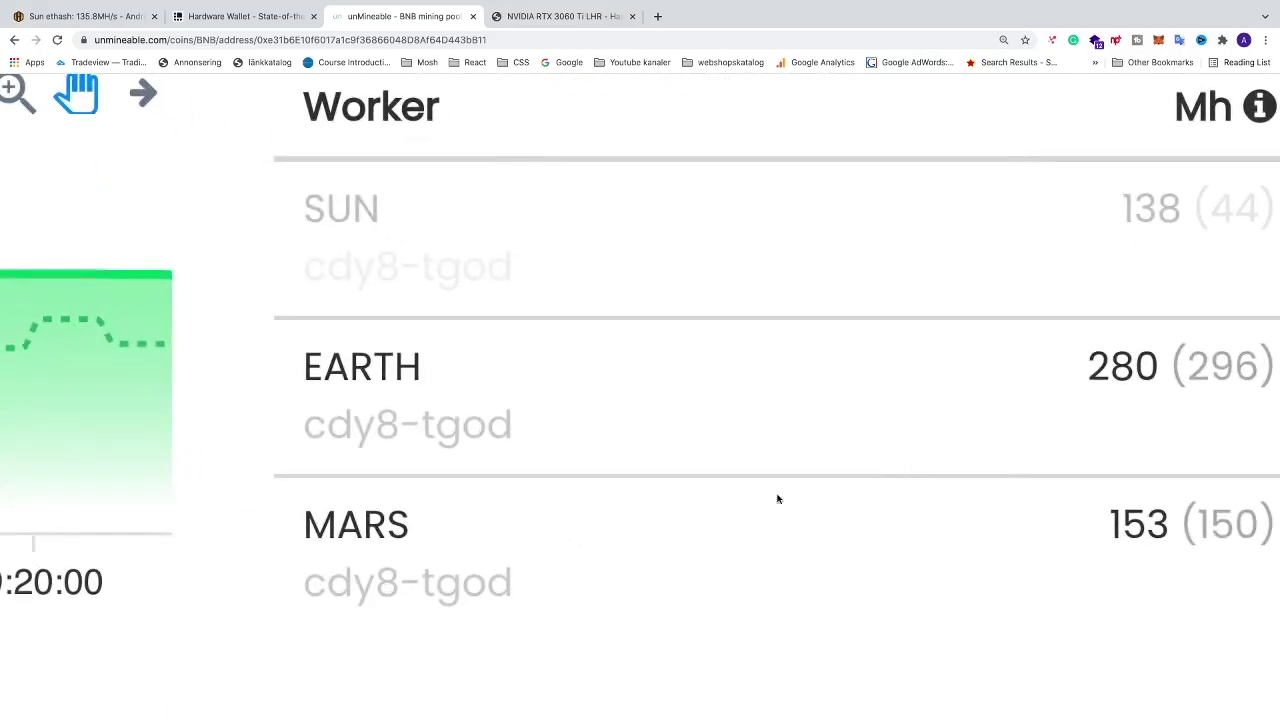
mouse_move(572, 422)
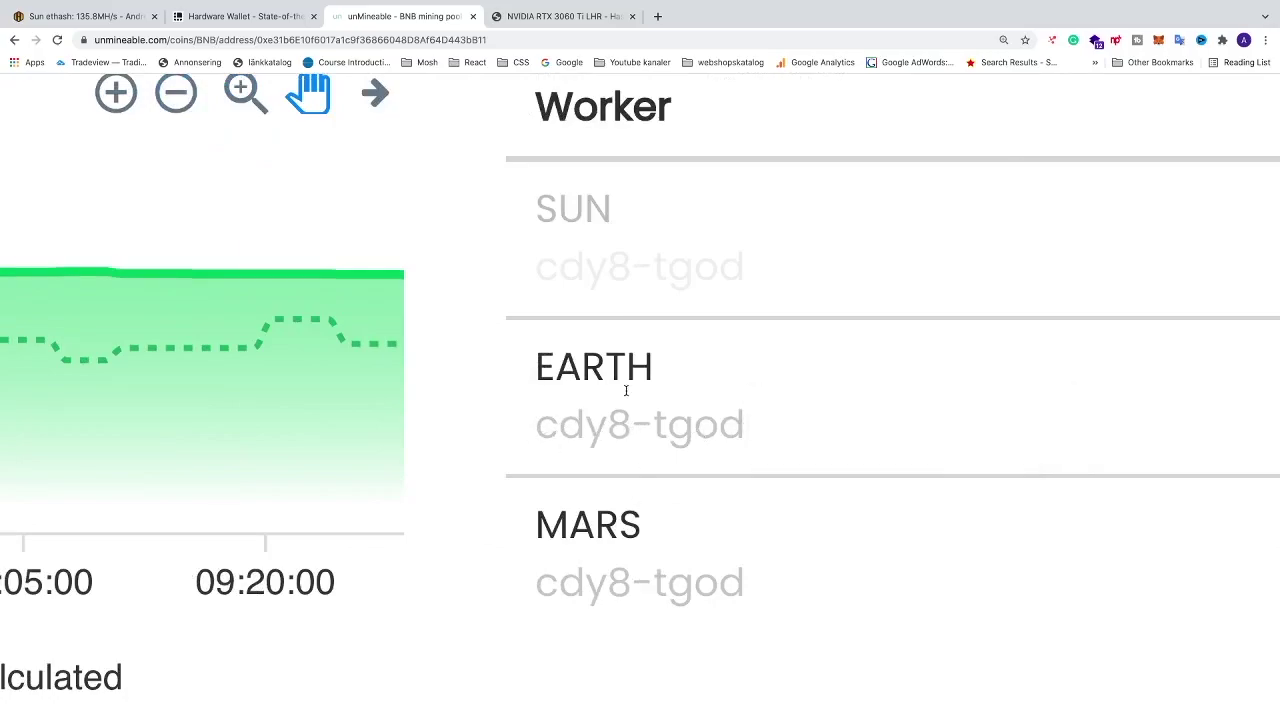
scroll(626, 392, up, 5)
scroll(626, 392, up, 5)
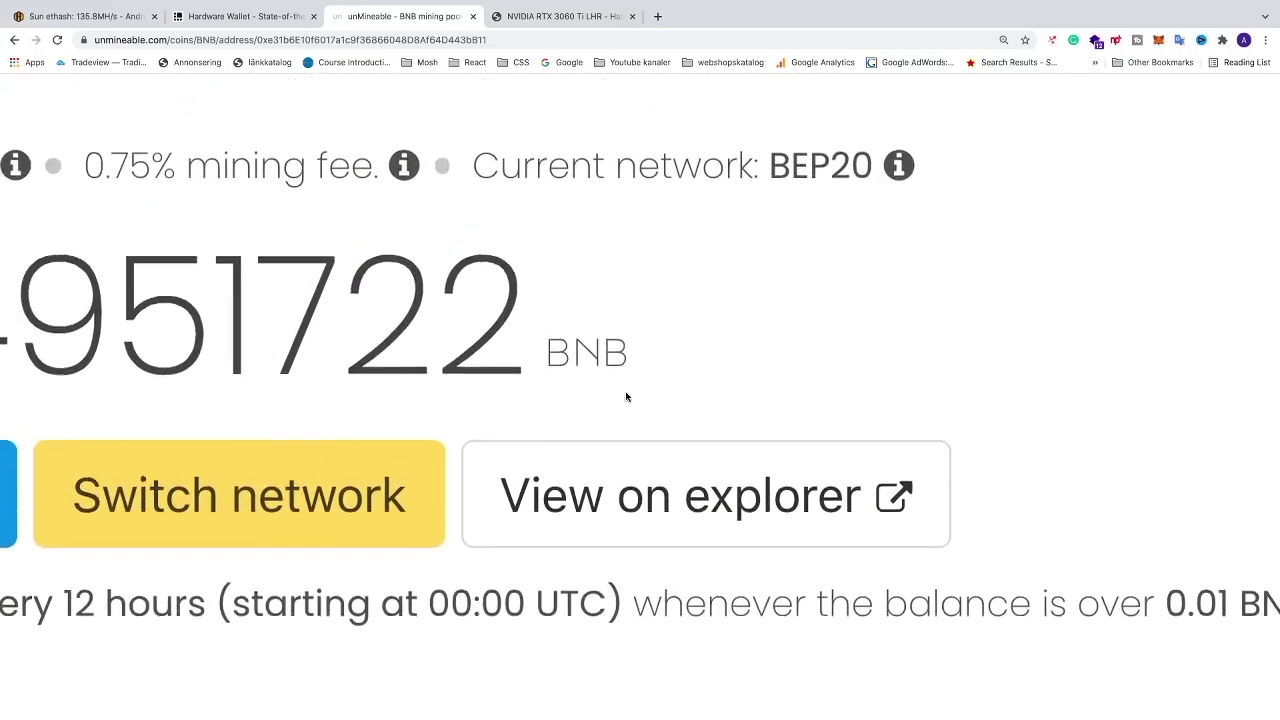
scroll(626, 392, left, 4)
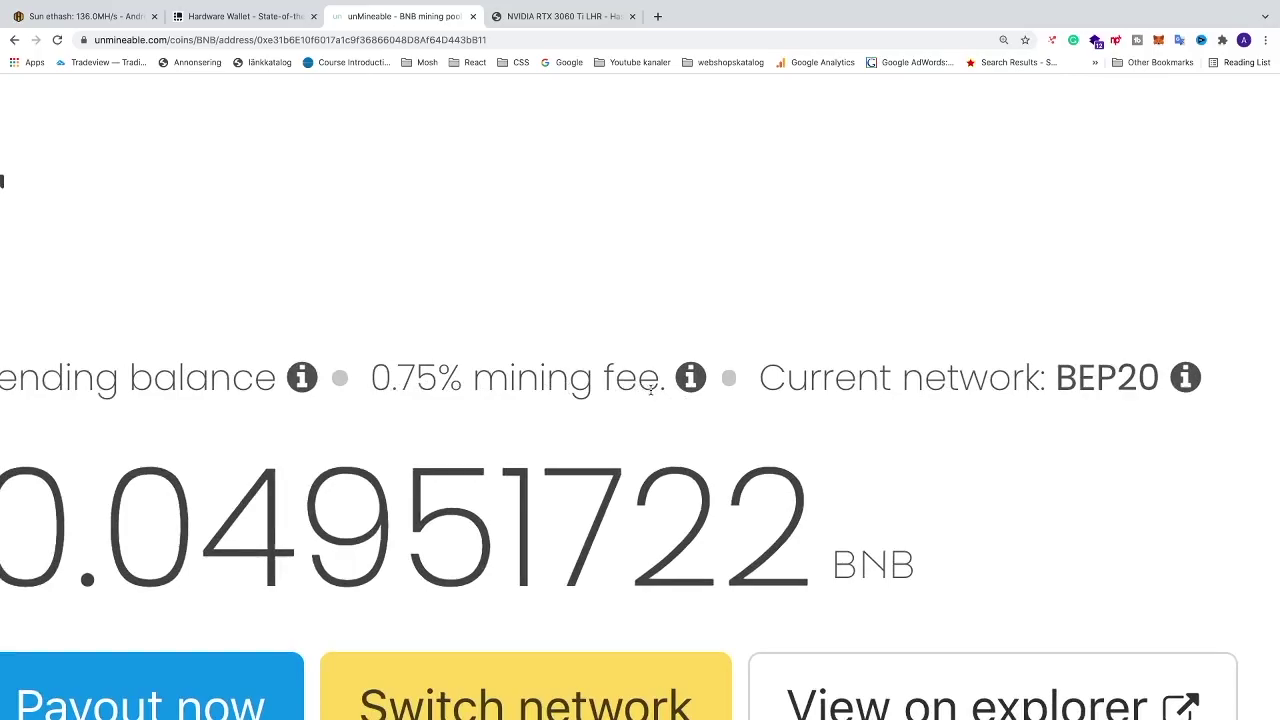
drag(374, 377, 439, 378)
click(454, 319)
key(super+minus)
key(super+minus)
key(super+minus)
key(super+minus)
key(super+minus)
key(super+minus)
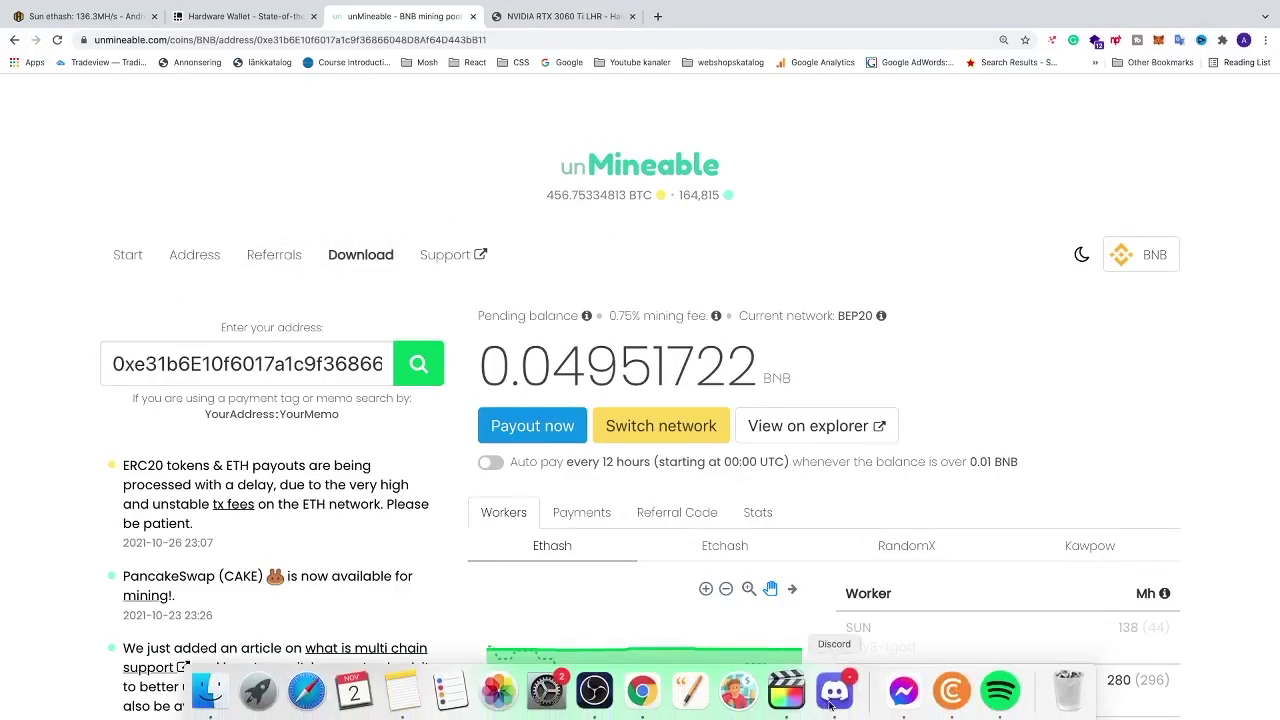
Step: Add a binance-coin text channel under Coins To Mine and drag it directly beneath general
click(833, 692)
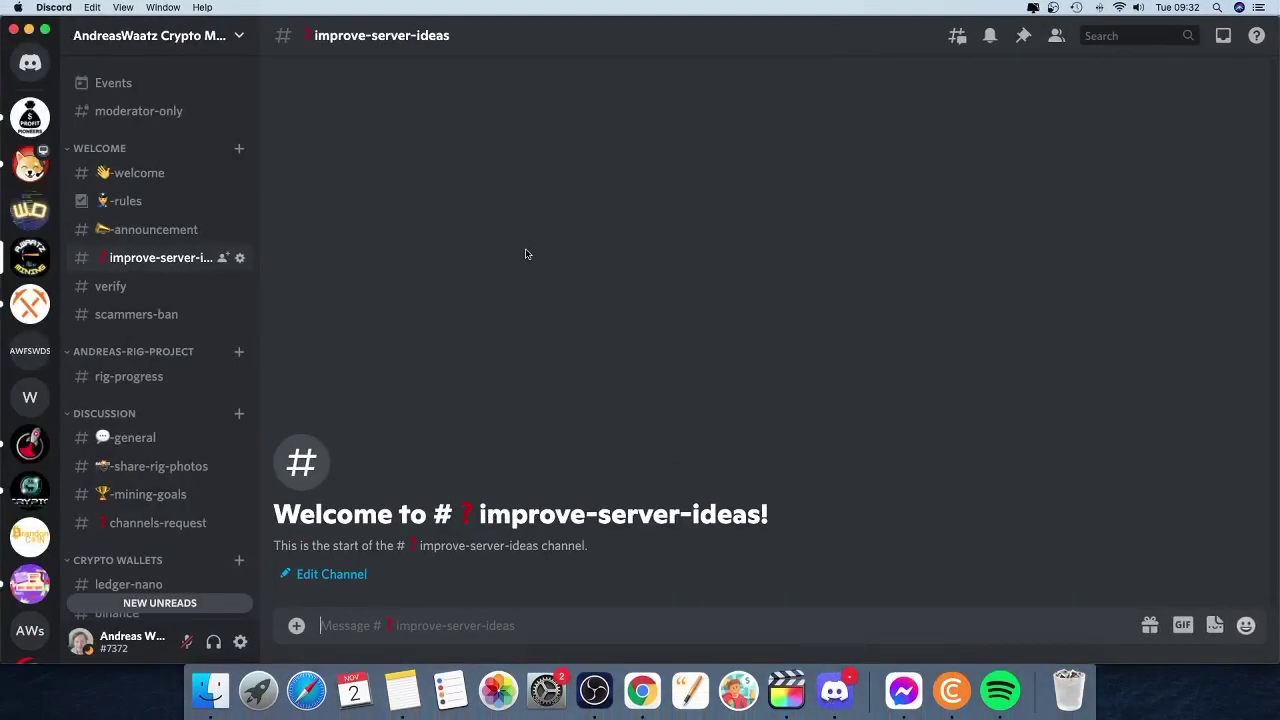
scroll(150, 420, down, 10)
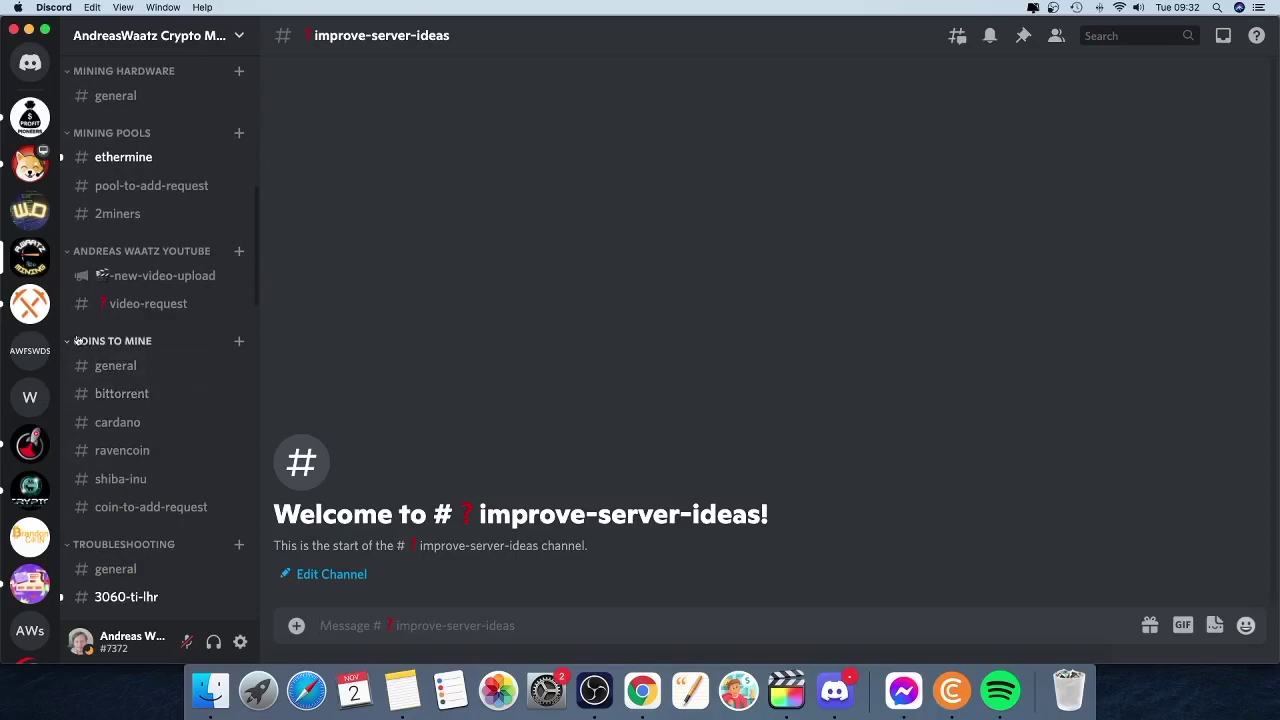
click(240, 344)
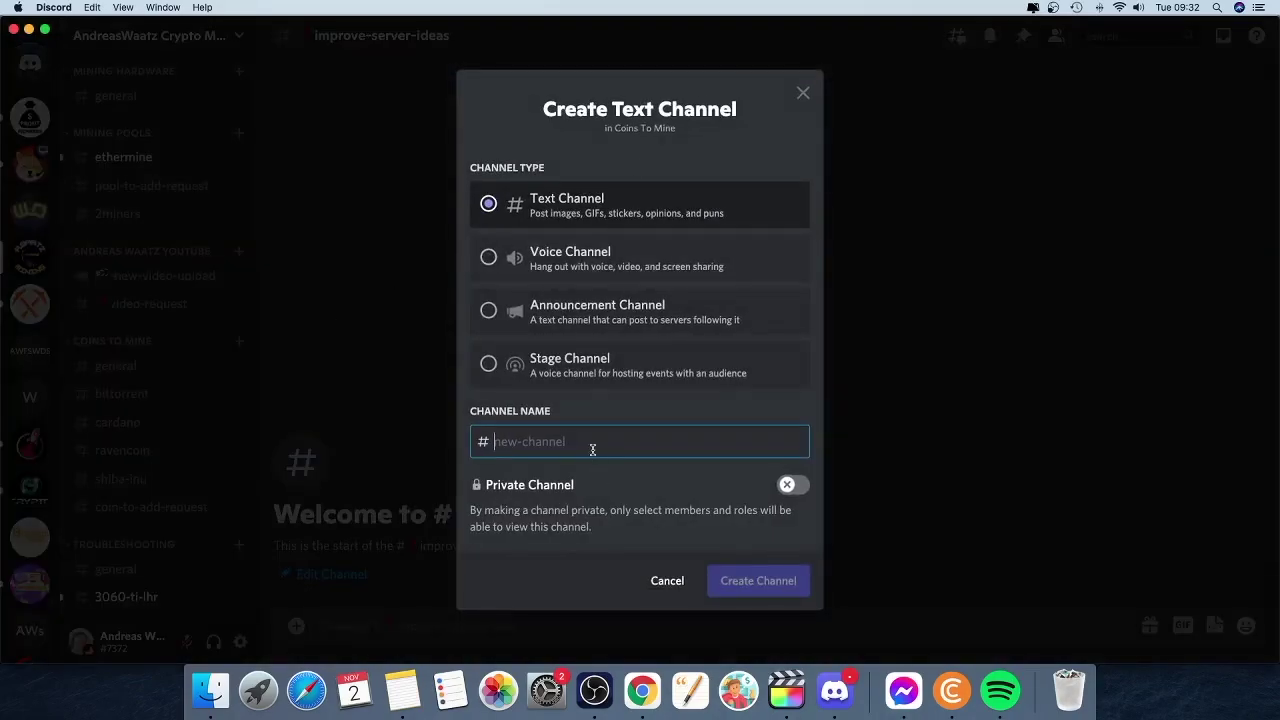
text(bi)
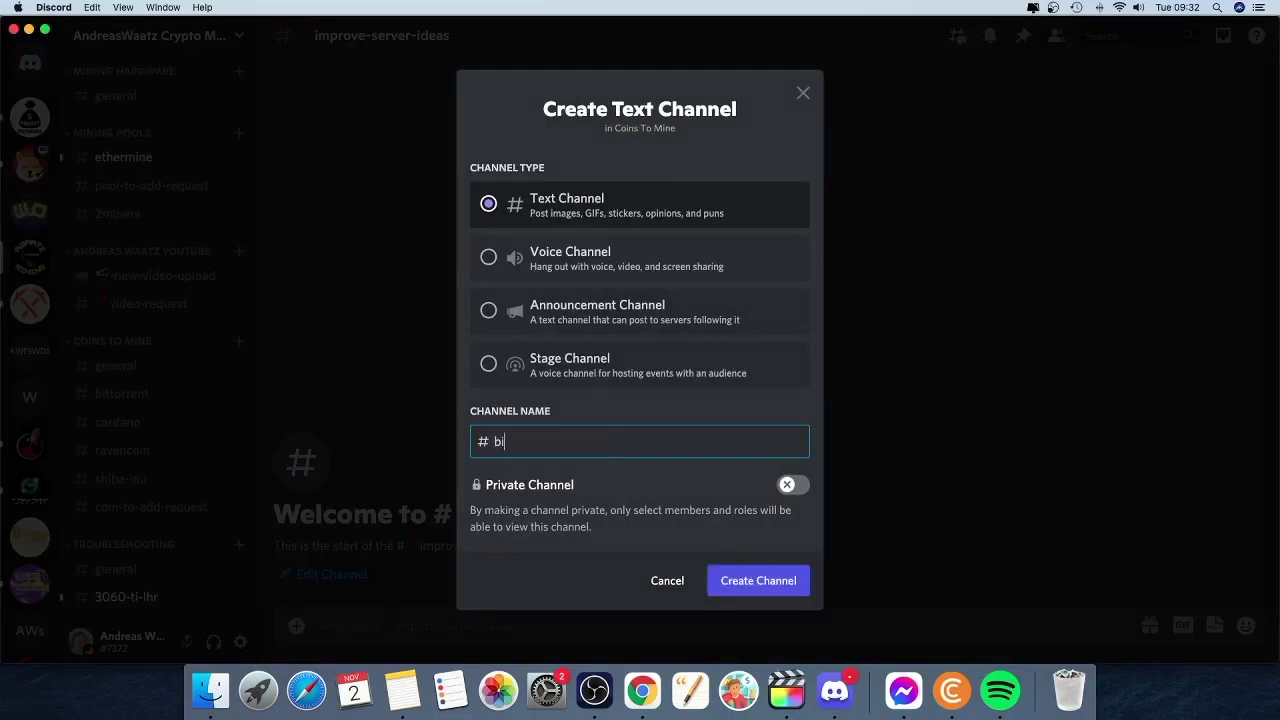
text(nance-coin)
click(766, 584)
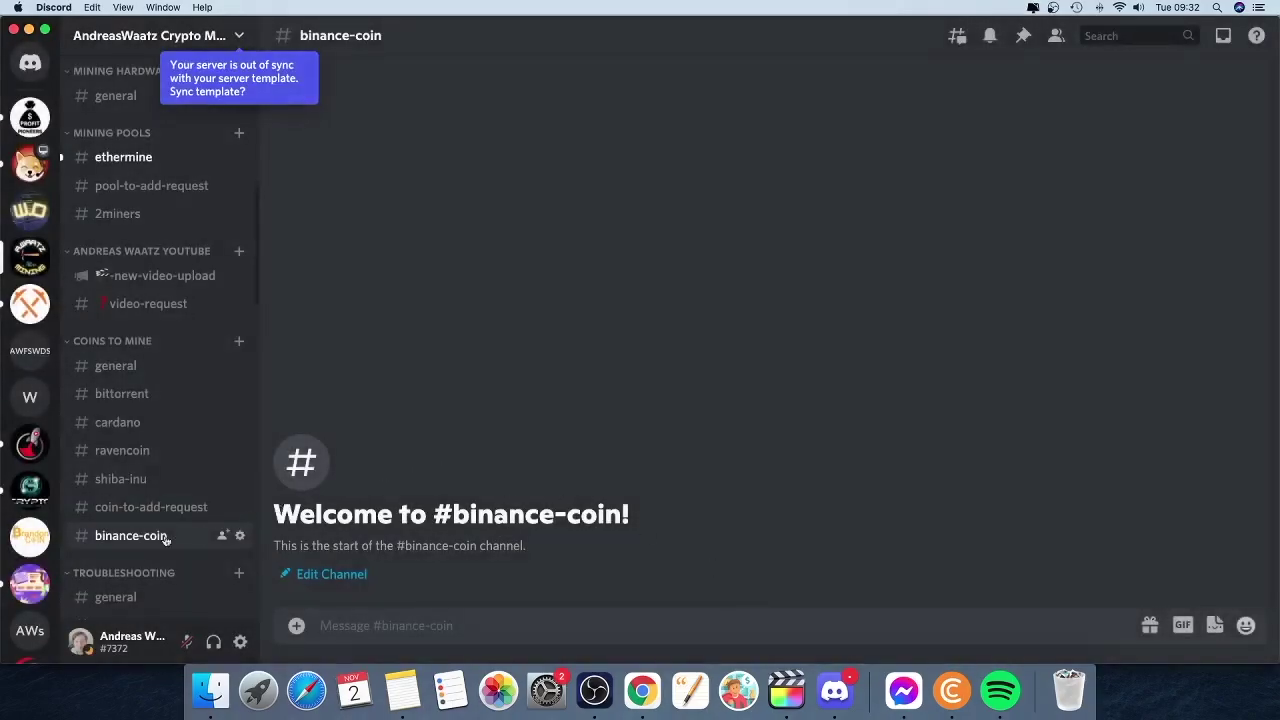
drag(150, 538, 147, 400)
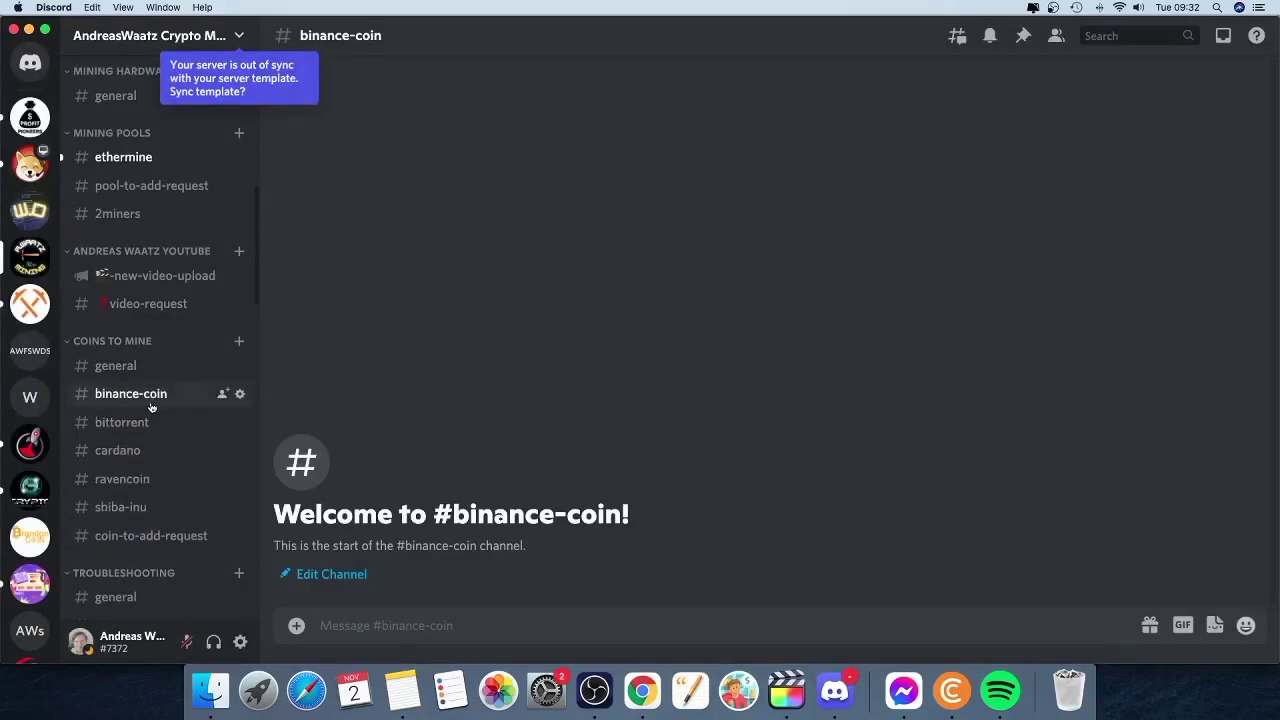